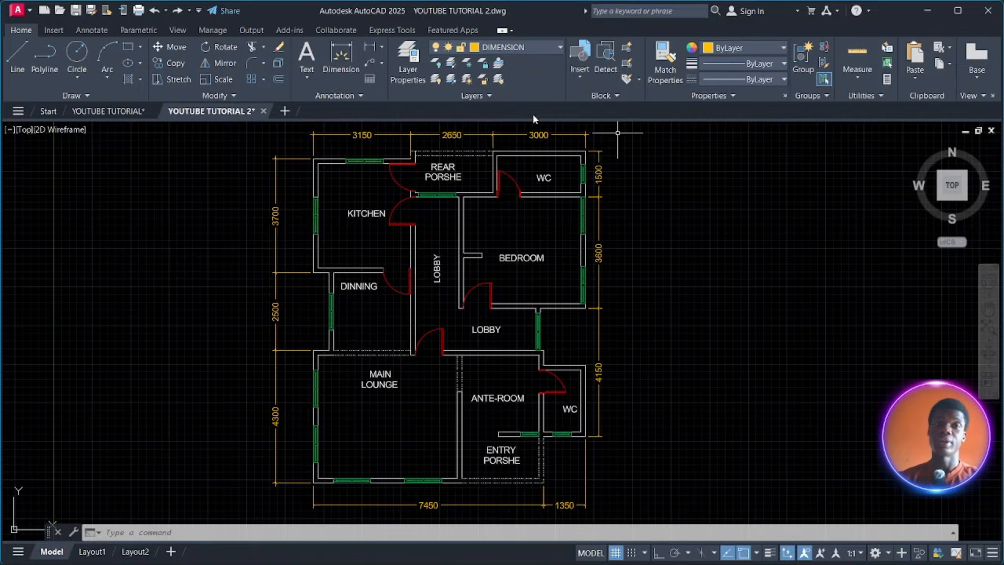
left_click(516, 93)
left_click(621, 141)
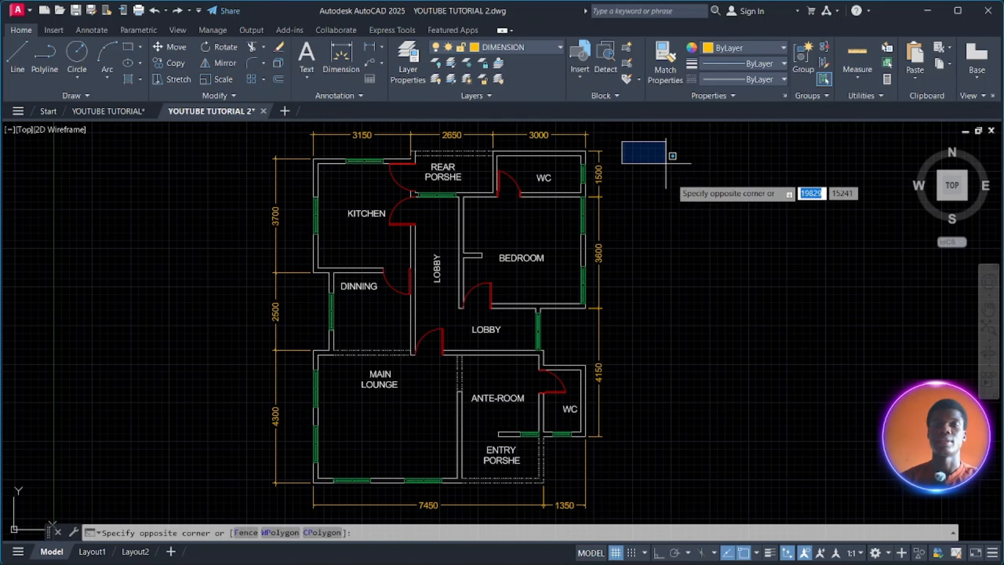
key("Escape")
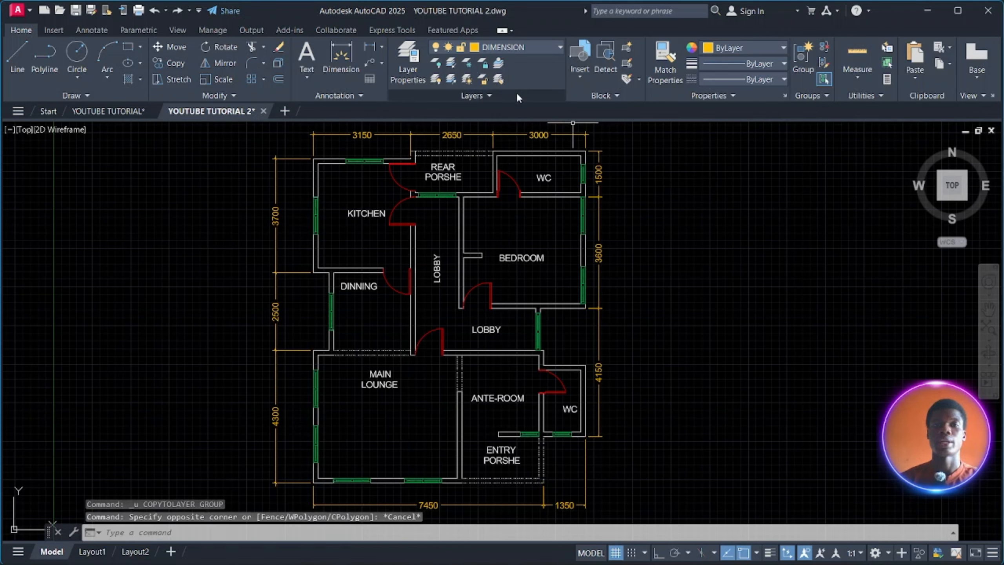
left_click(517, 95)
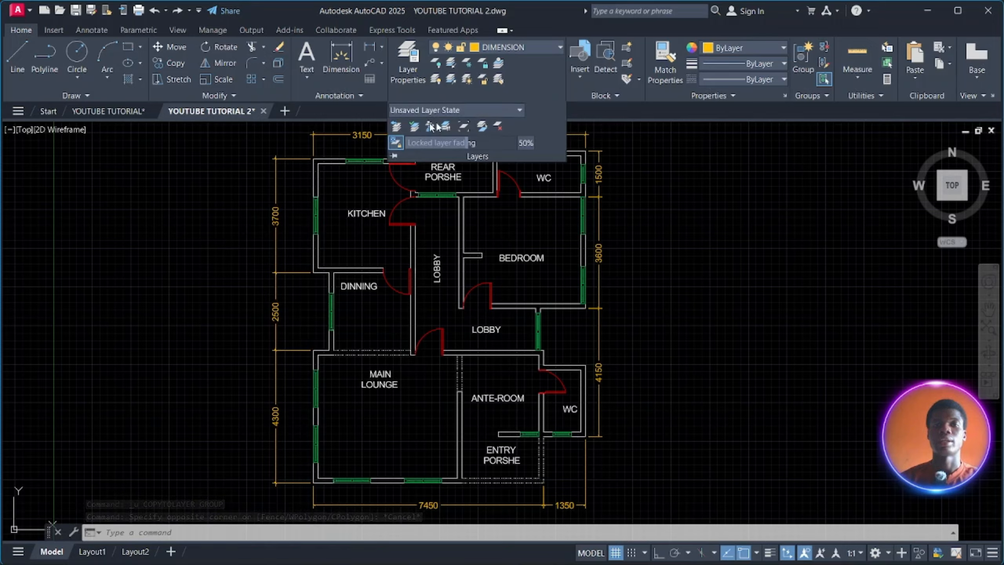
left_click(511, 112)
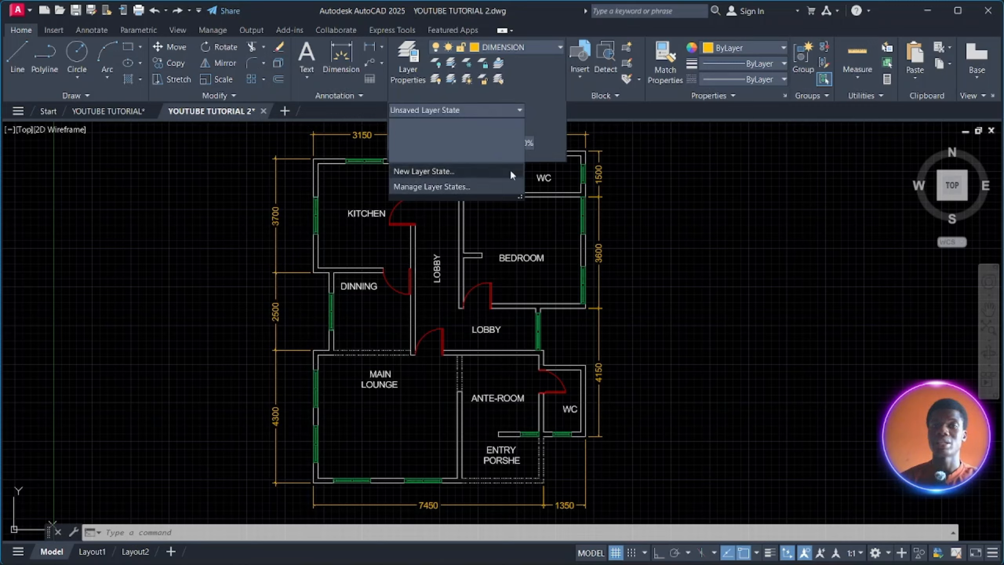
left_click(588, 214)
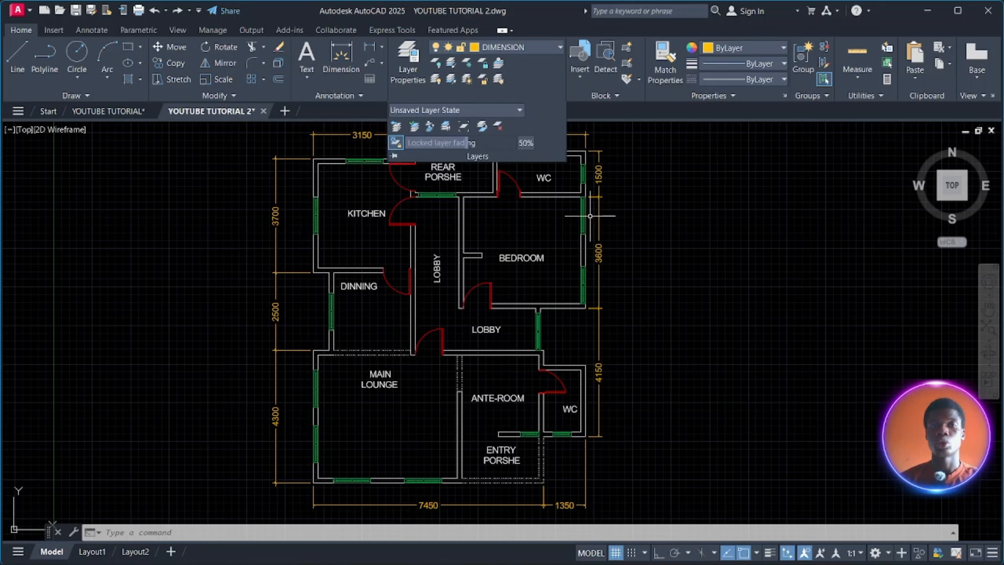
key("Escape")
key("Escape")
key("Escape")
key("Escape")
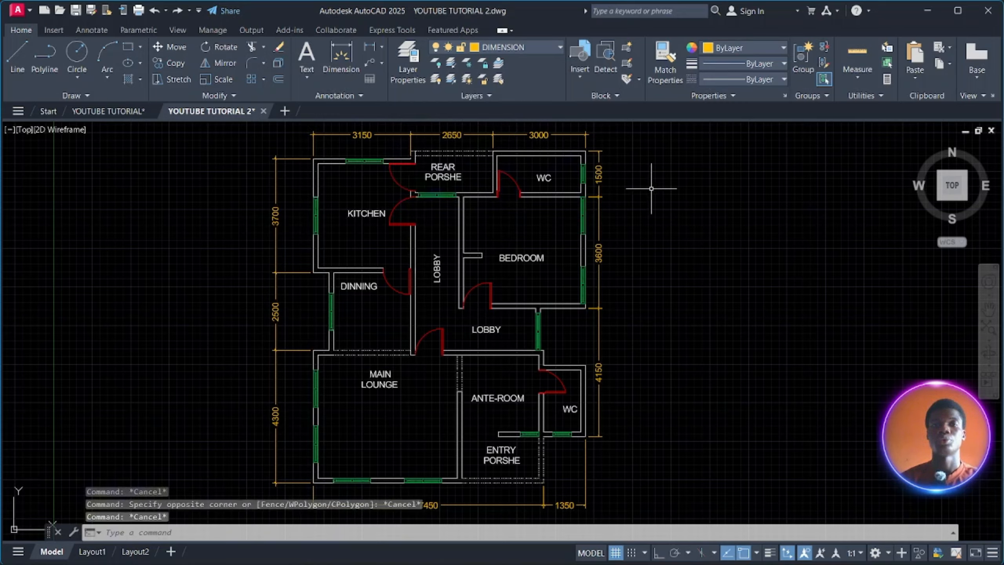
Step: Turn off the WINDOW and WALL layers of the floor plan
left_click(553, 46)
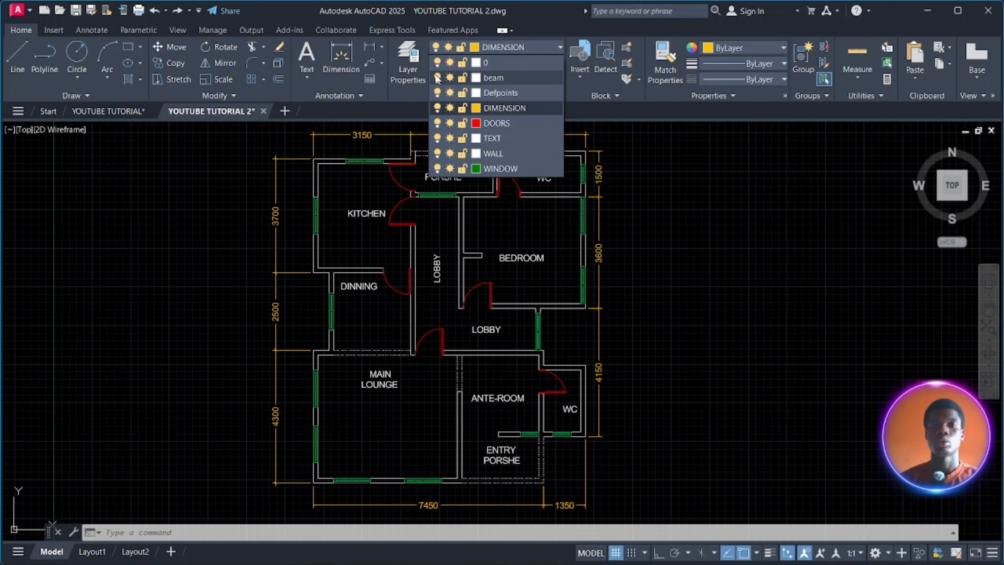
left_click(437, 169)
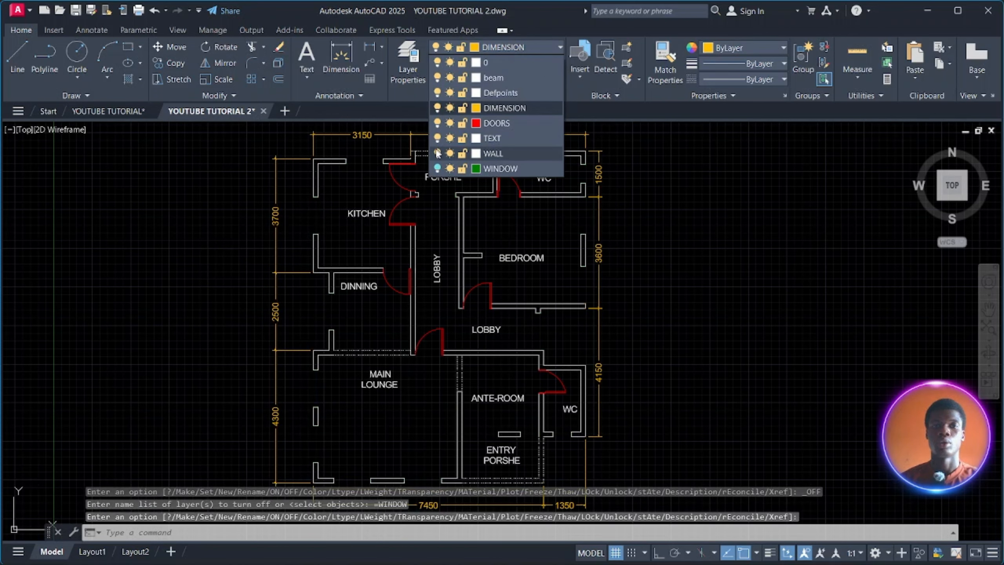
left_click(437, 153)
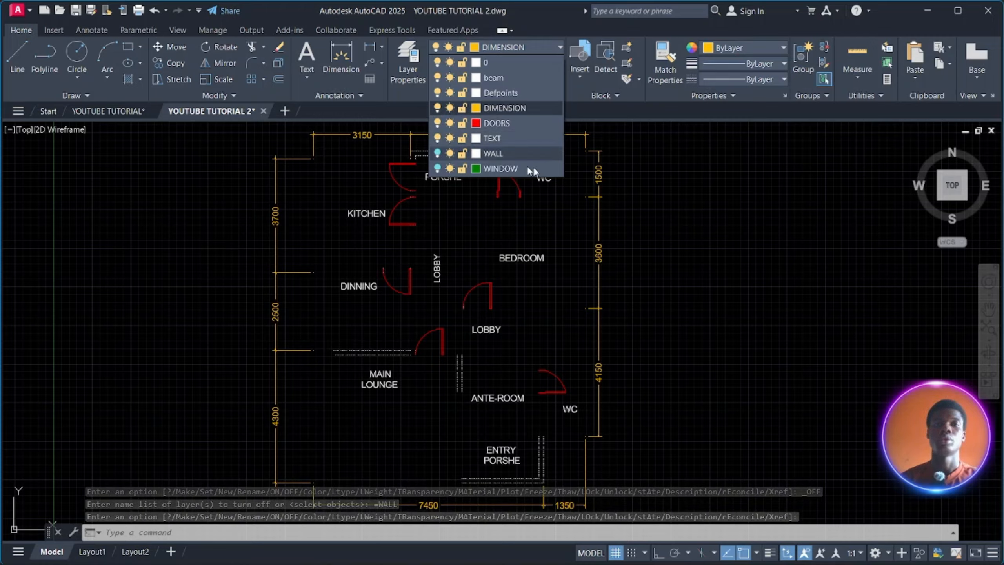
left_click(641, 172)
Step: Save the current layer settings as a new layer state named OFF LAYERS
left_click(502, 96)
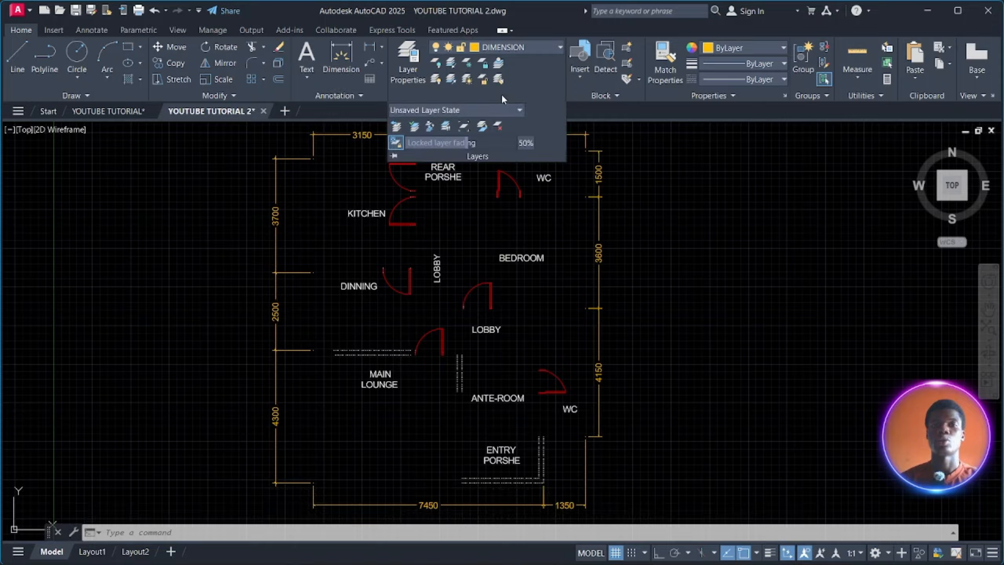
left_click(491, 112)
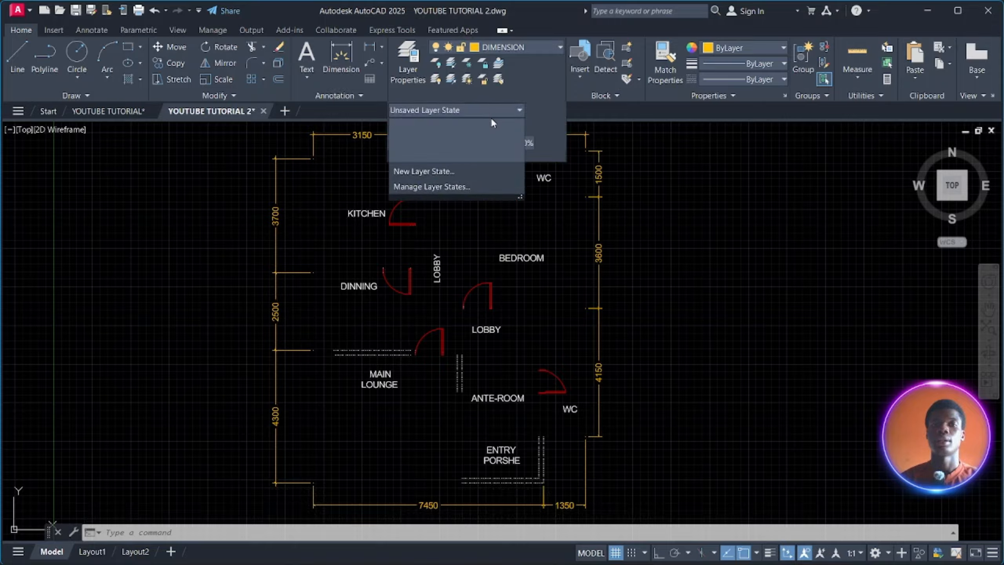
left_click(478, 169)
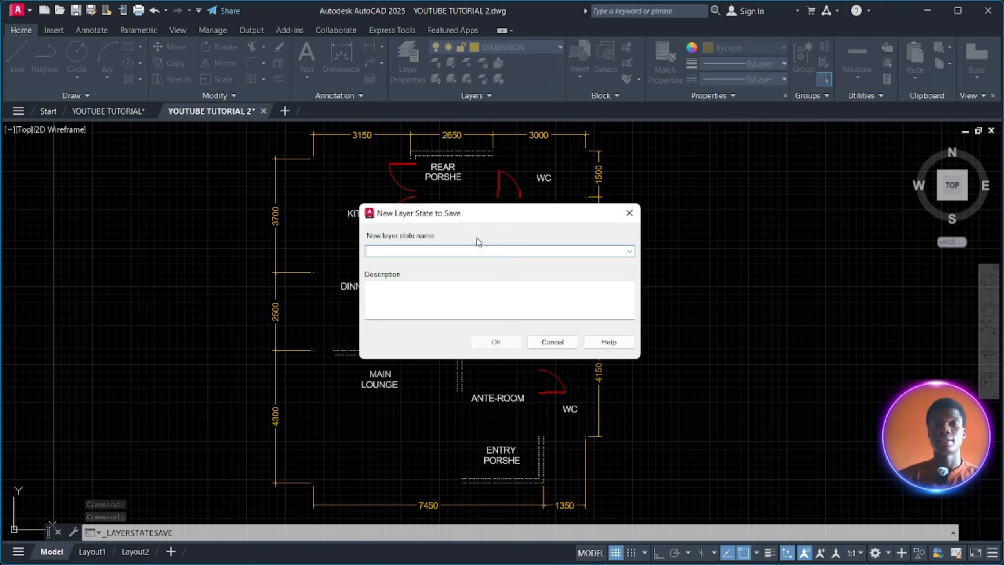
type("OFF LAYERS")
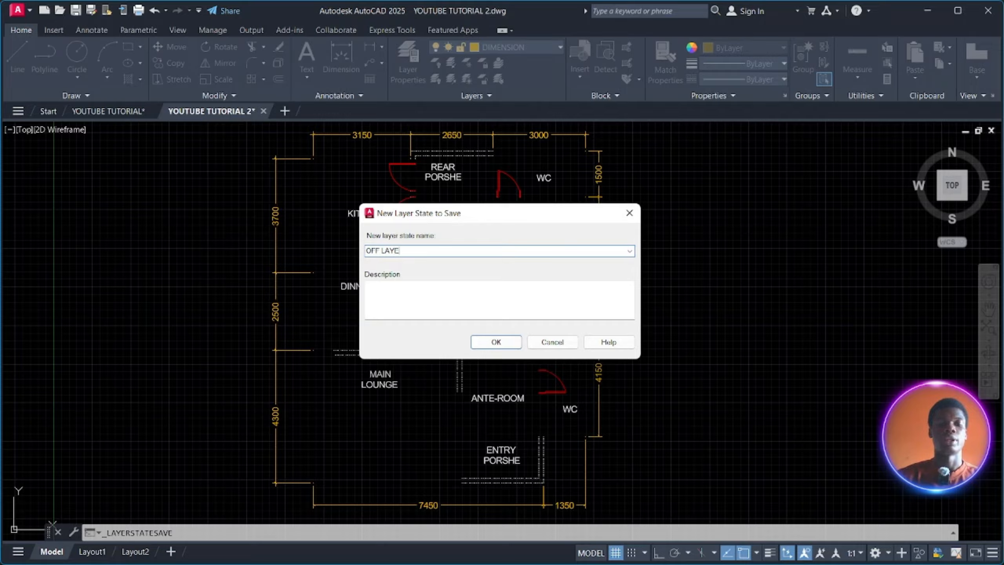
left_click(496, 342)
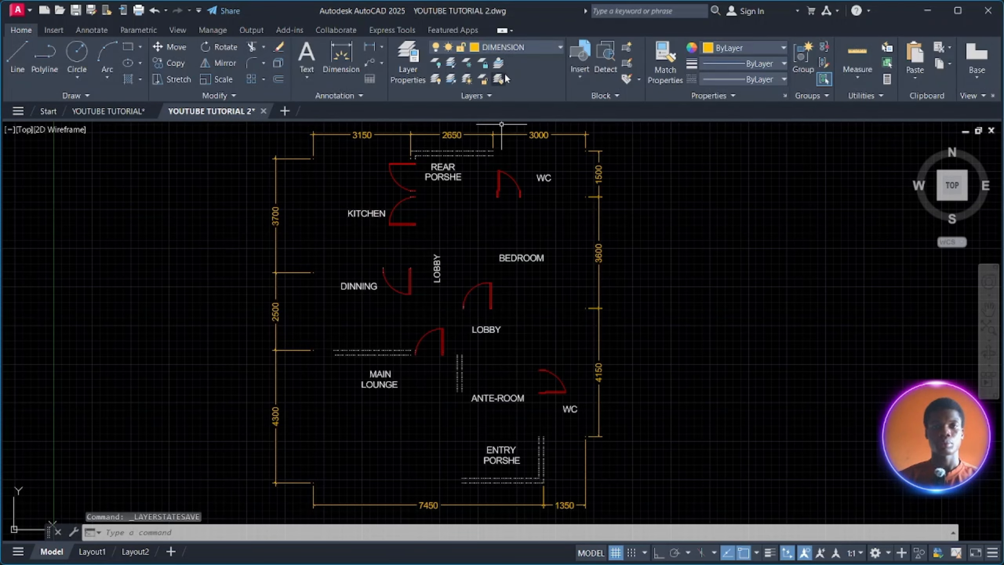
Step: Turn the WALL and WINDOW layers back on and freeze the TEXT and DOORS layers
left_click(544, 49)
left_click(438, 153)
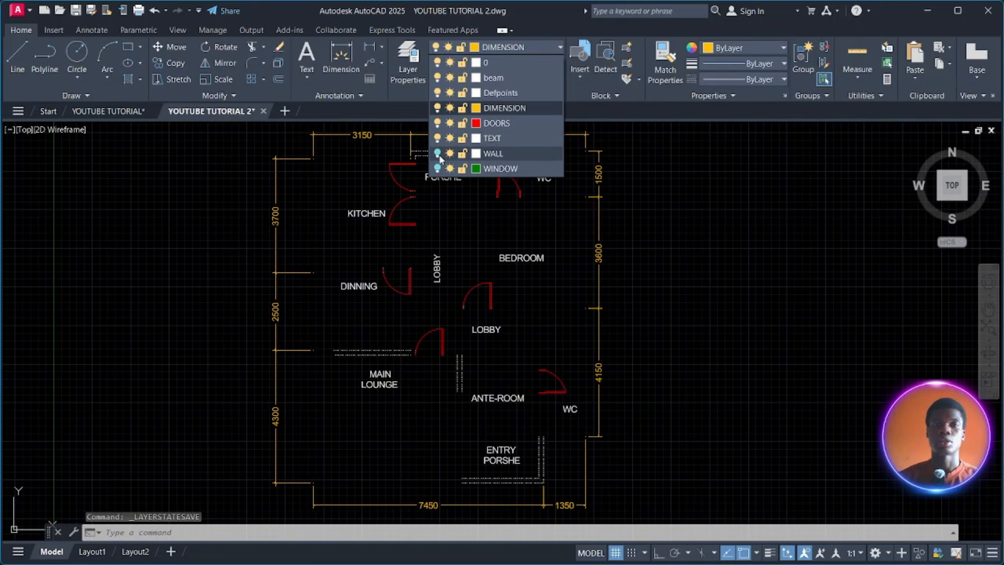
left_click(437, 168)
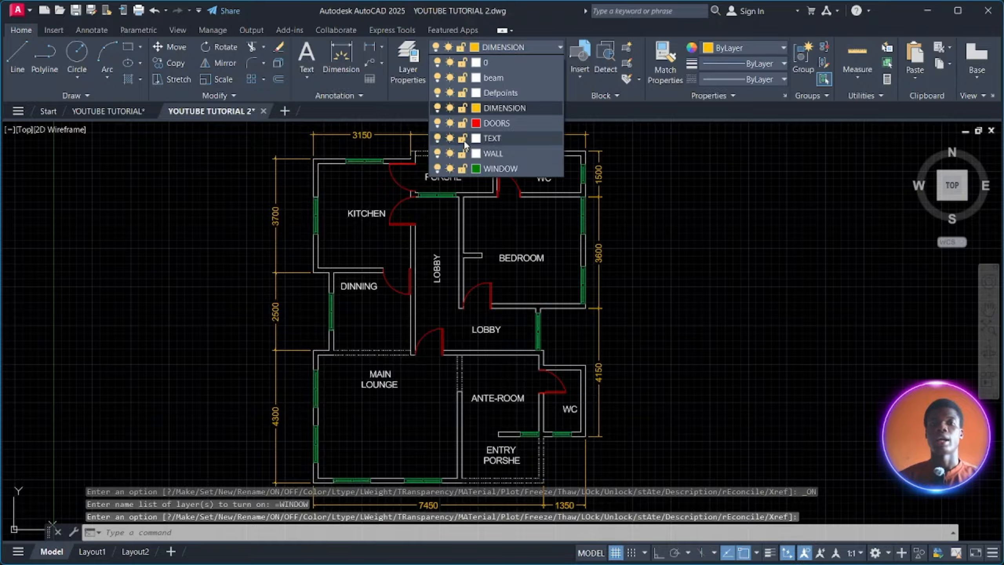
left_click(450, 138)
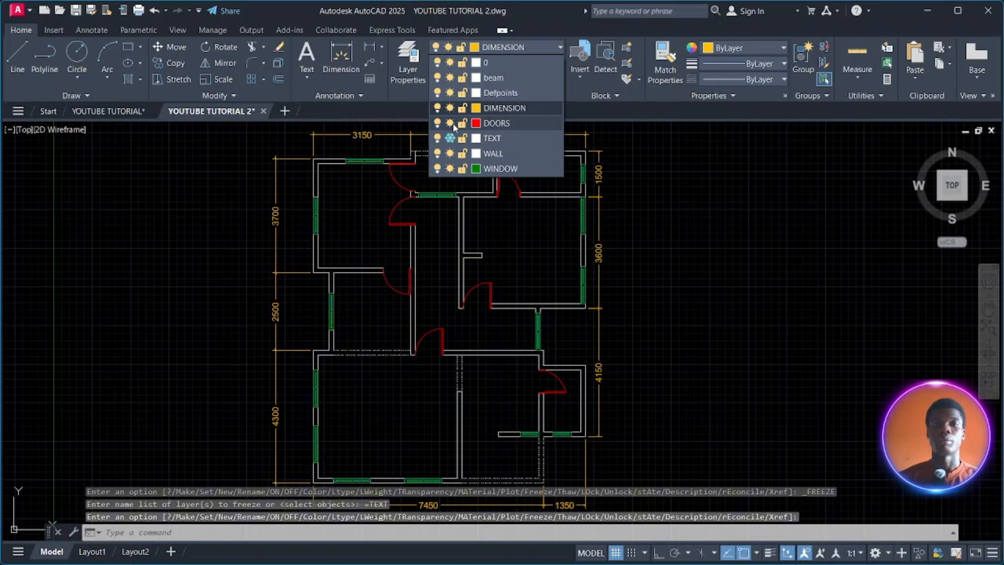
left_click(449, 123)
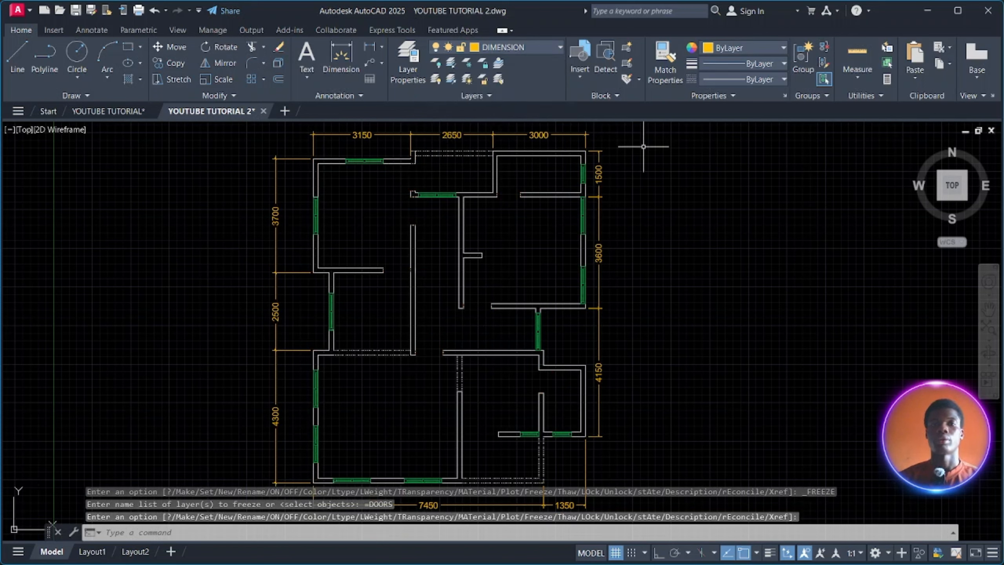
Step: Save the current layer settings as a new layer state named FREEZED LAYER
left_click(512, 91)
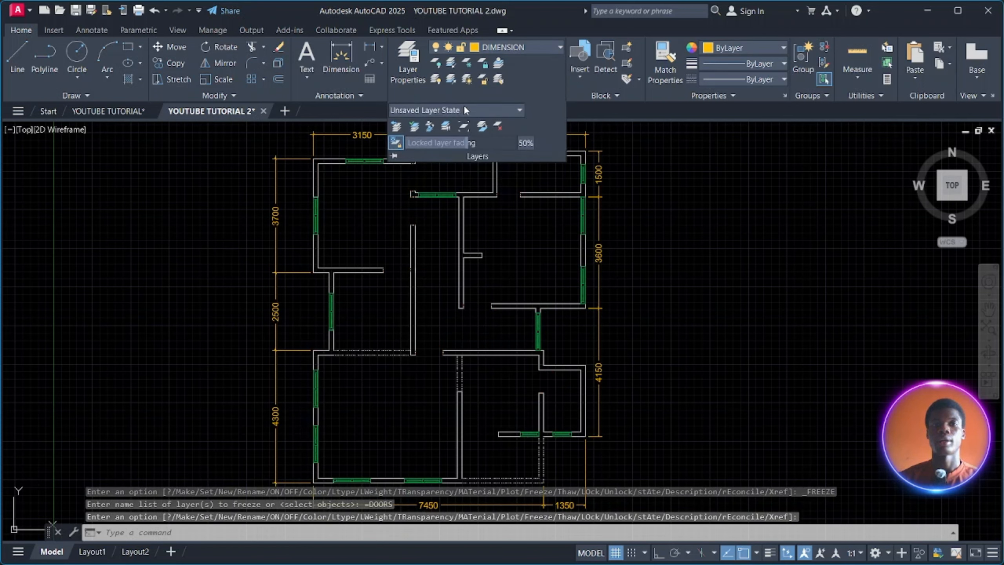
left_click(474, 109)
left_click(450, 166)
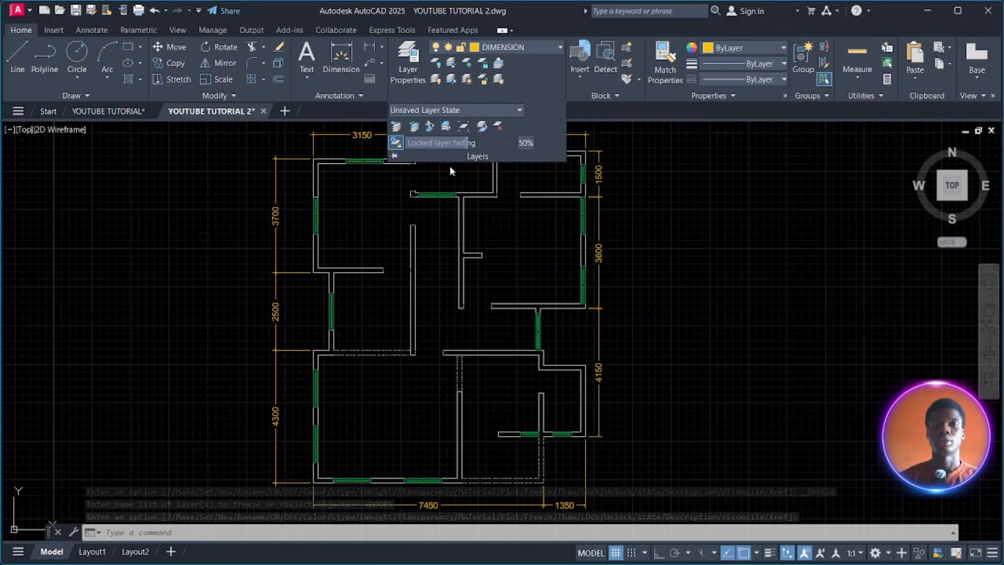
type("F")
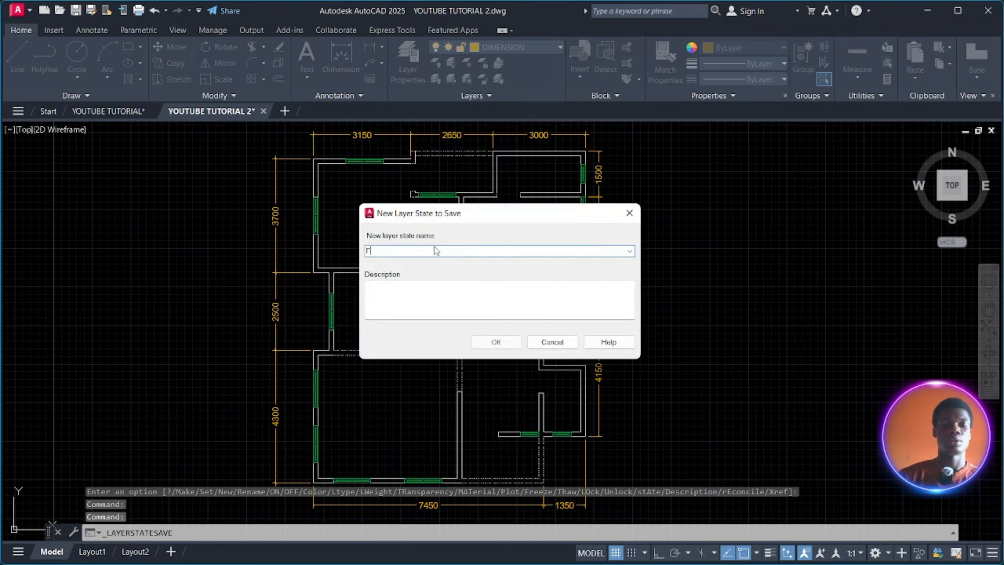
type("REEZ")
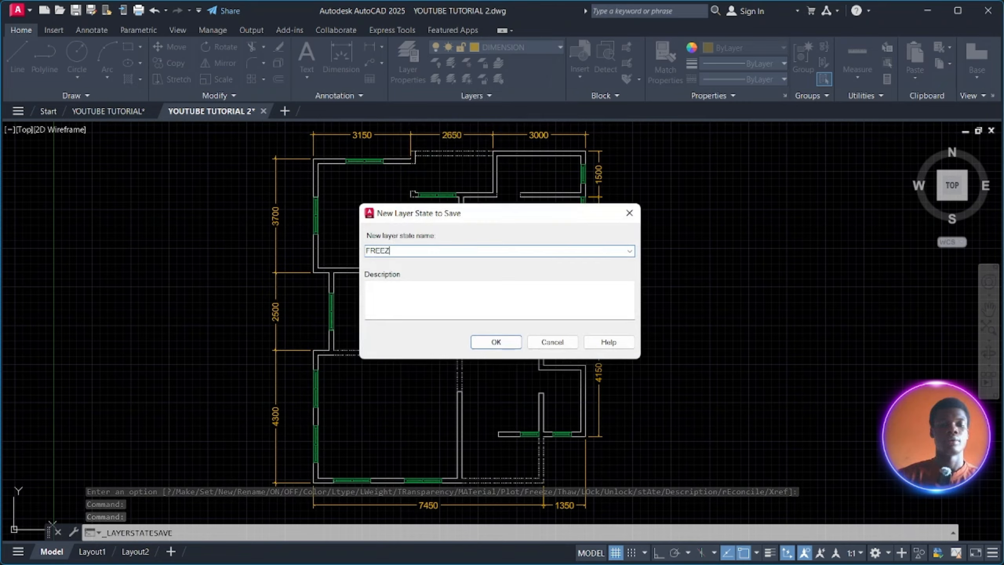
type("ED LAYER")
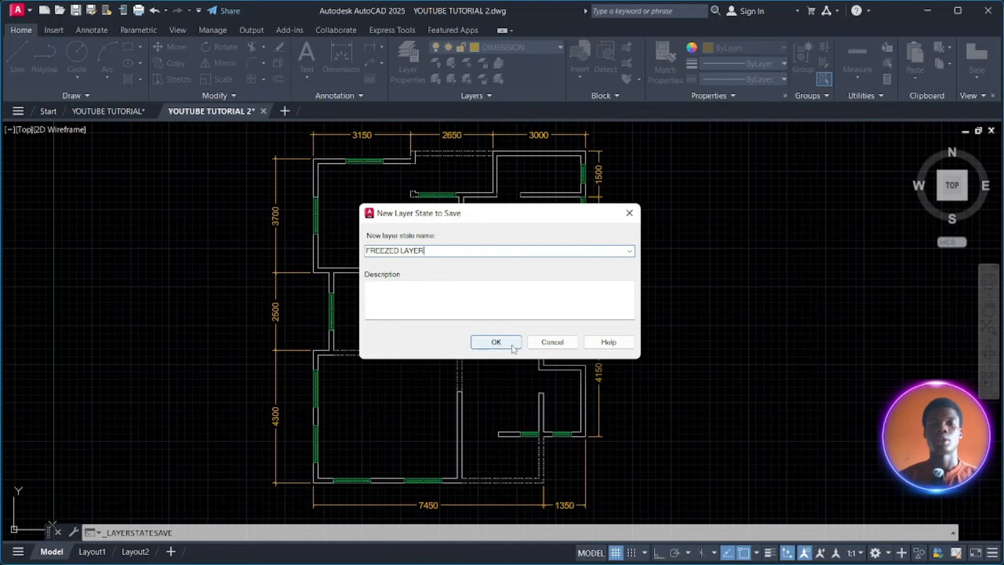
left_click(496, 342)
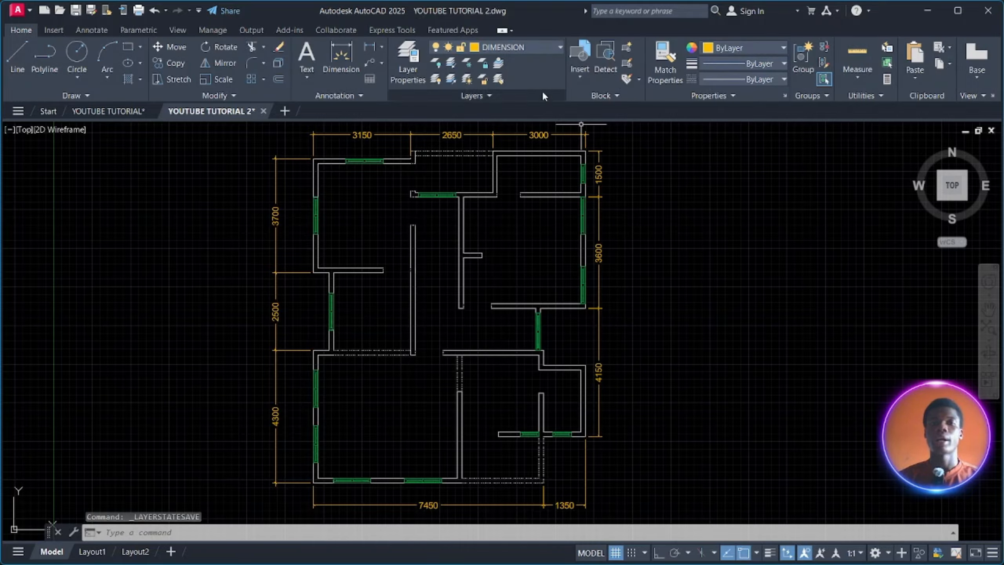
Step: Thaw the DOORS and TEXT layers and lock the DIMENSION and beam layers
left_click(549, 45)
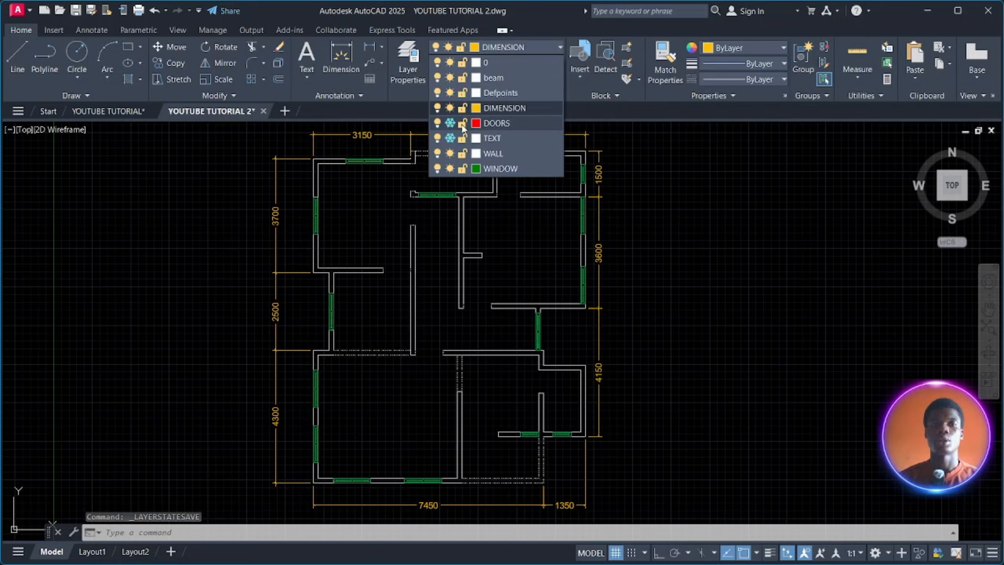
left_click(450, 124)
left_click(450, 138)
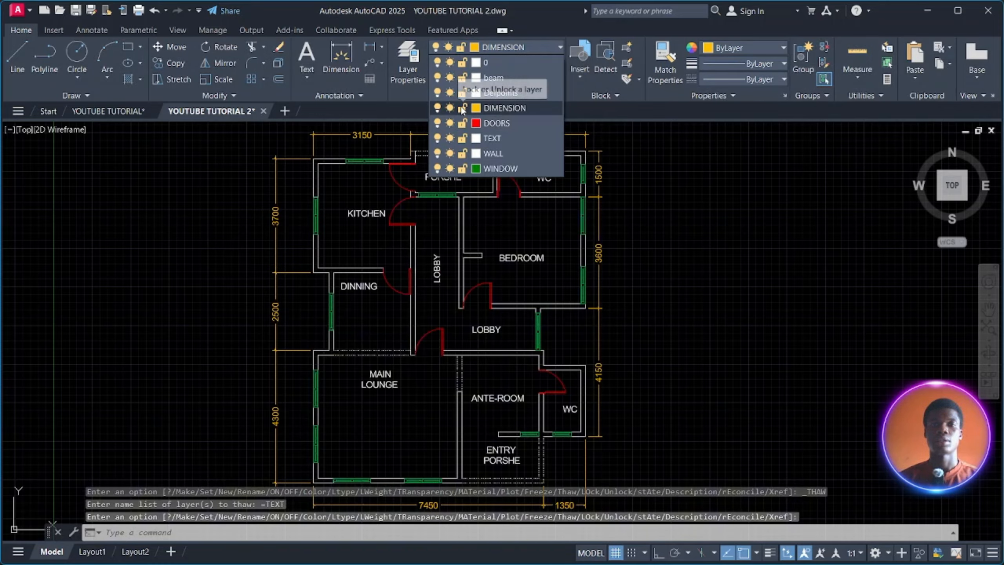
left_click(461, 108)
left_click(462, 77)
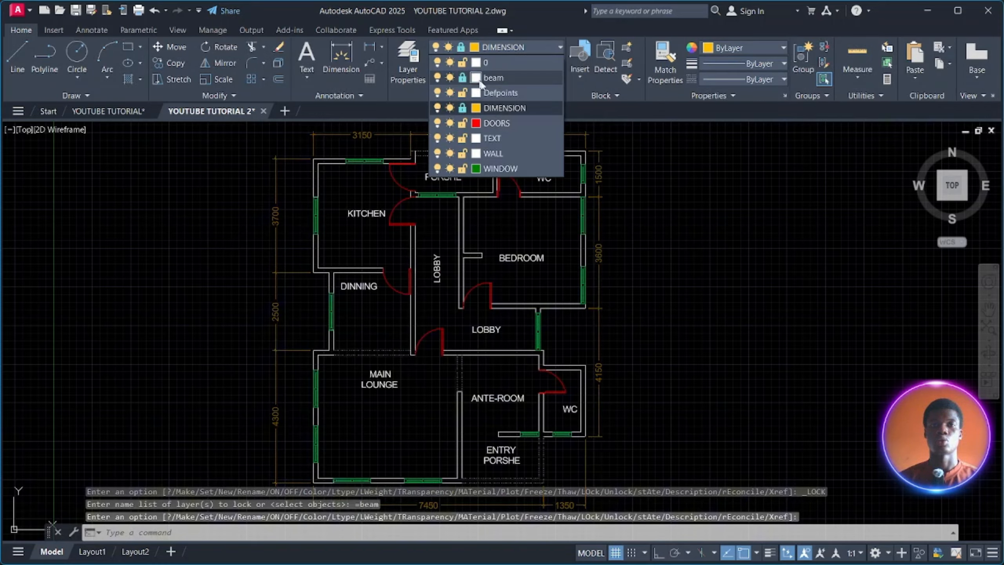
left_click(625, 135)
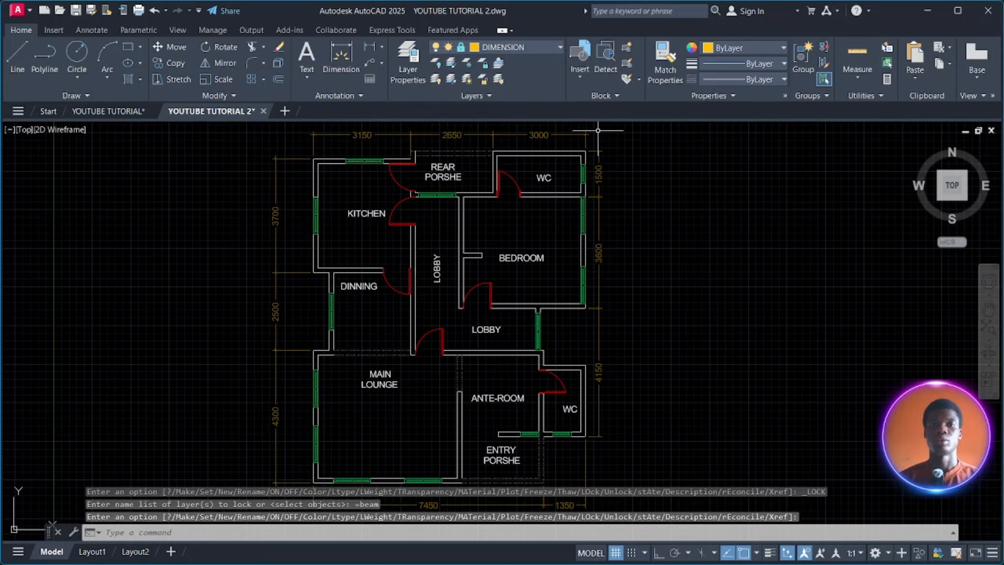
Step: Save the current layer settings as a new layer state named LOCKED LAYERS
left_click(521, 94)
left_click(466, 110)
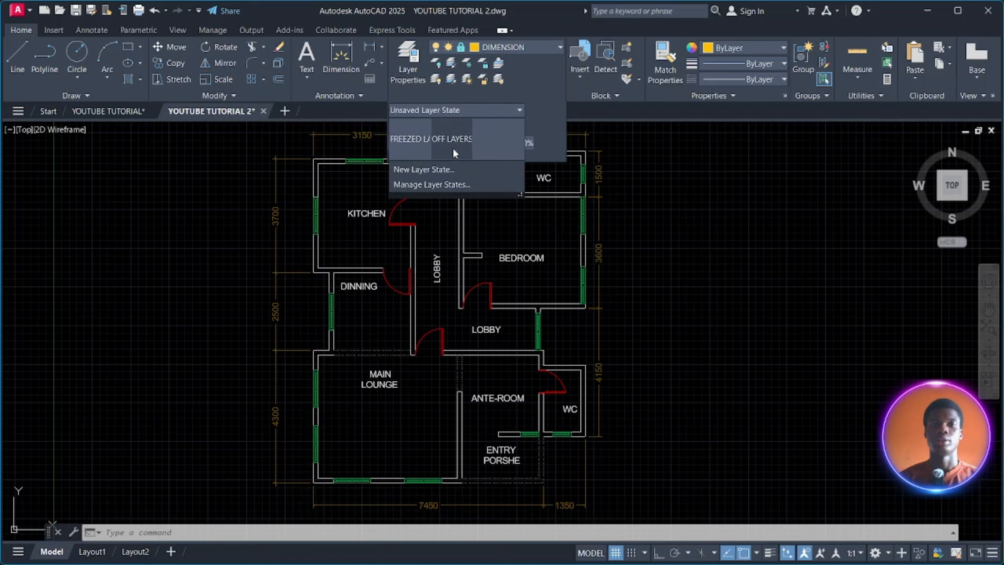
left_click(451, 166)
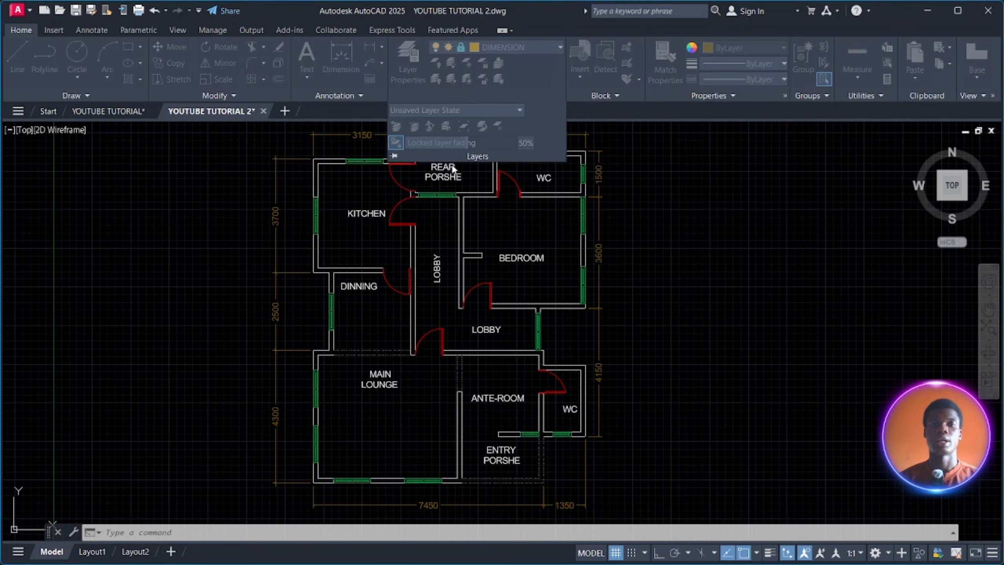
type("LO")
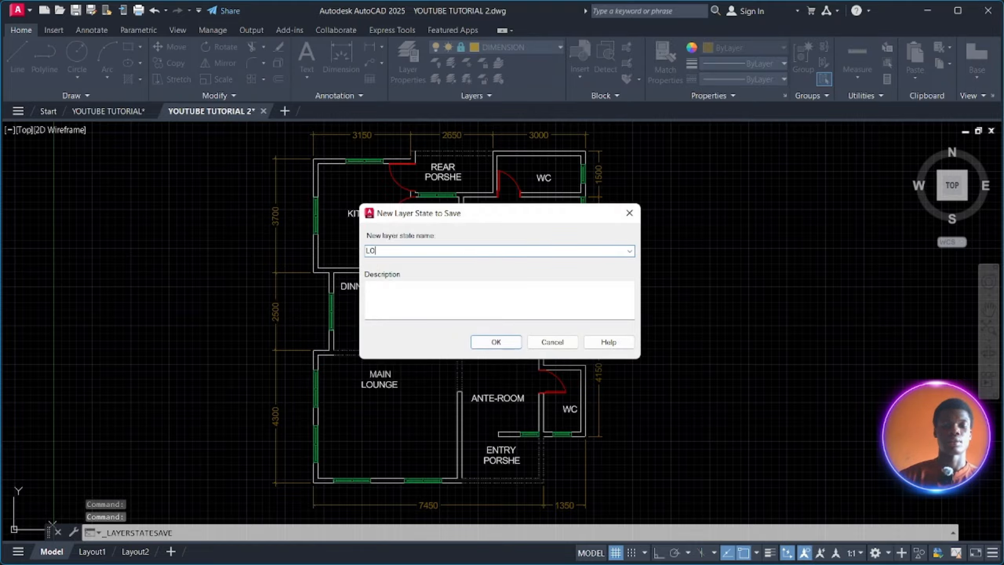
type("CKED LA")
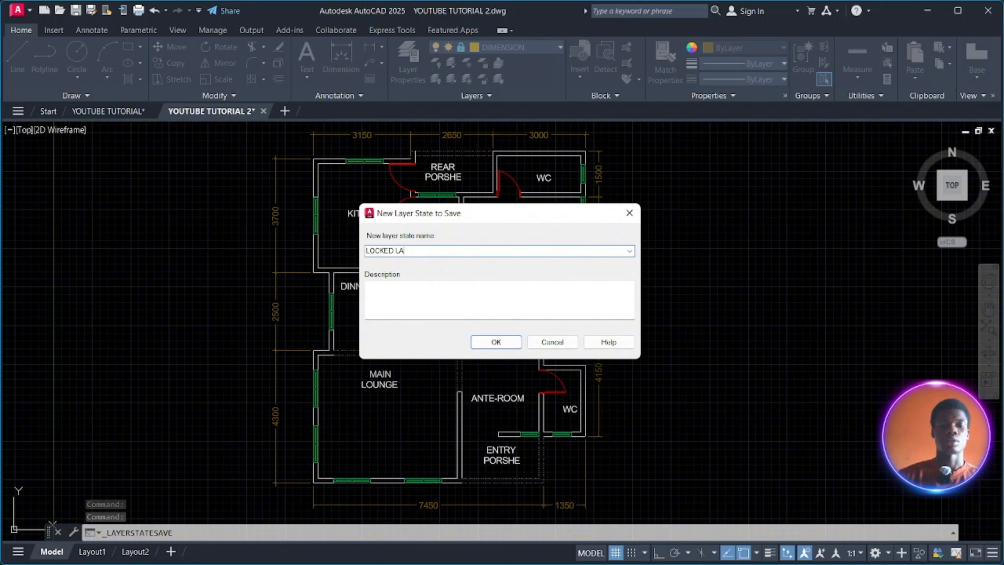
type("YERS")
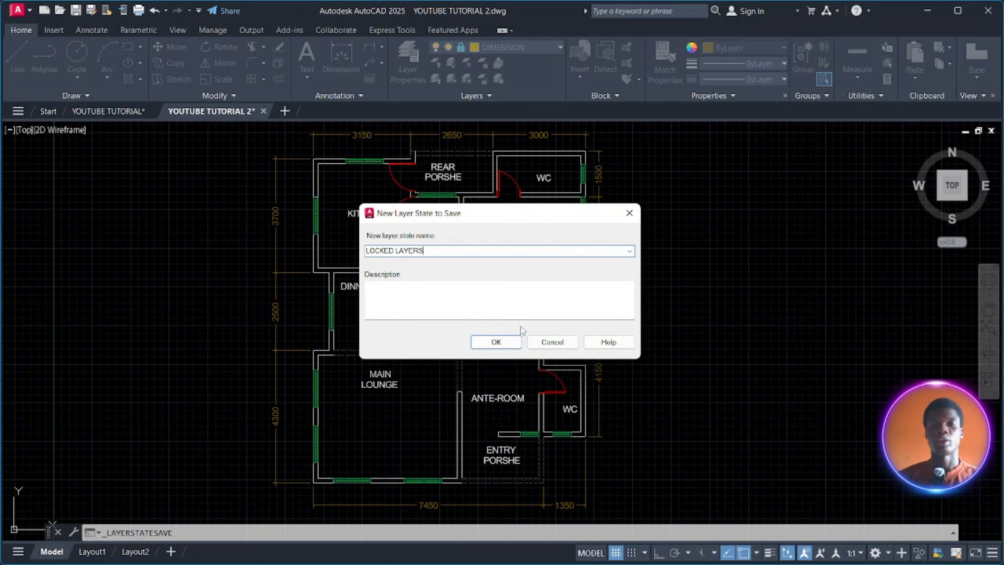
left_click(496, 342)
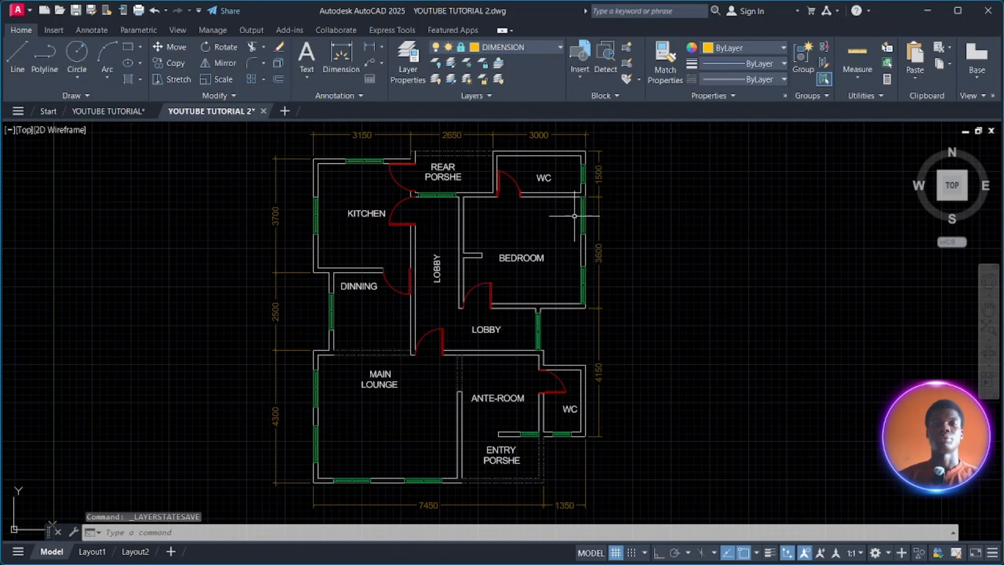
Step: Unlock the DIMENSION and beam layers
left_click(549, 47)
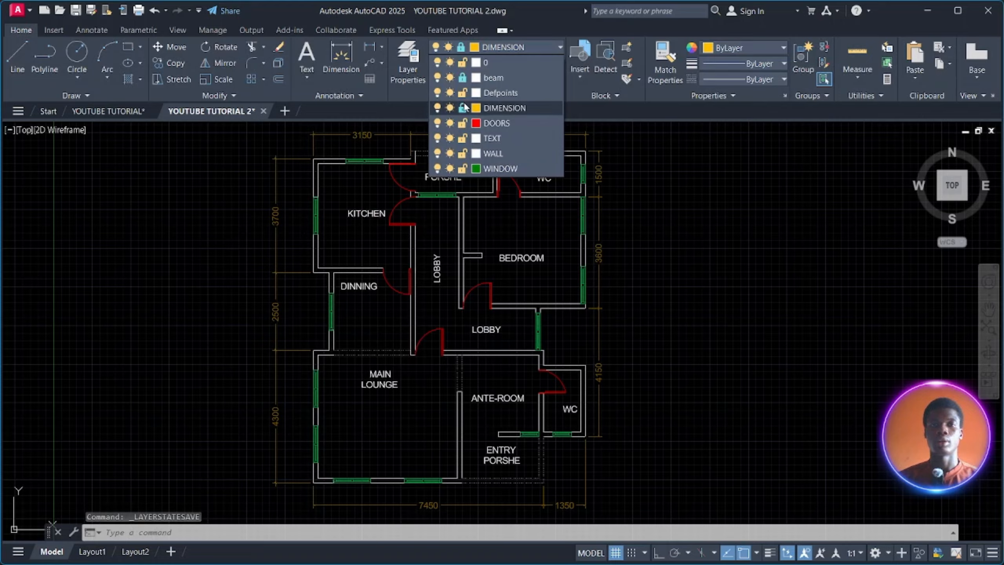
left_click(462, 107)
left_click(464, 78)
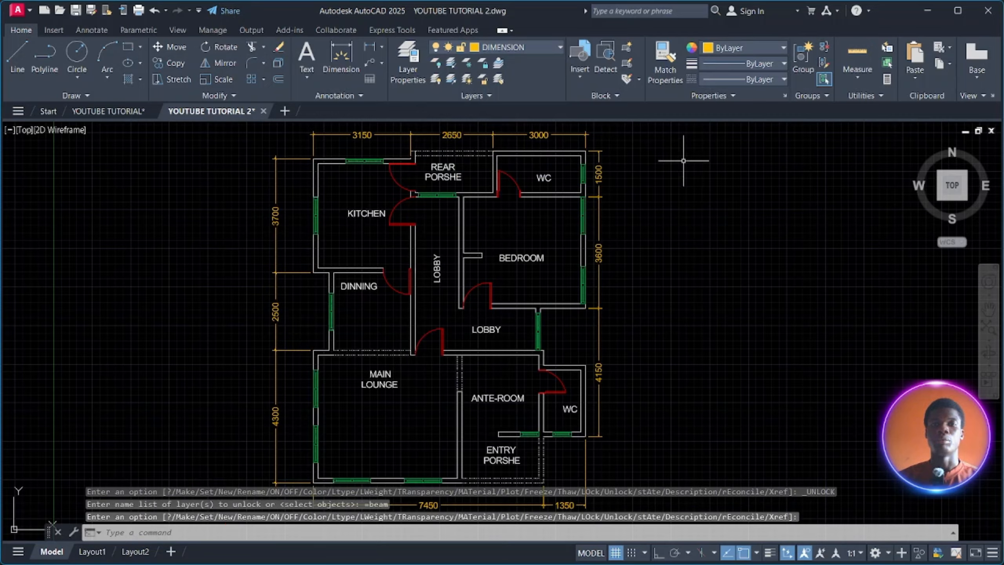
Step: Restore the OFF LAYERS layer state and check the on/off status of the layers in the layer list
left_click(541, 94)
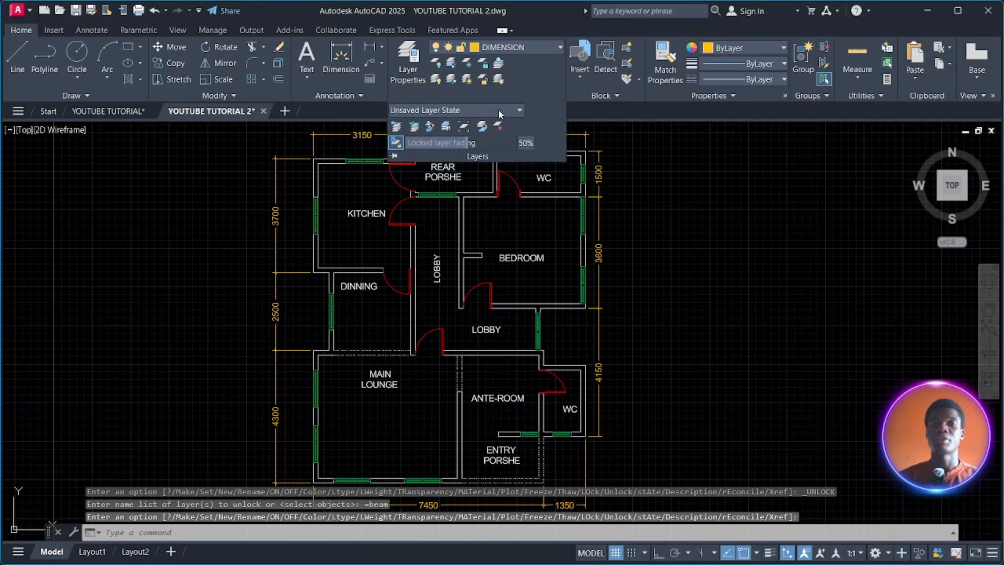
left_click(517, 111)
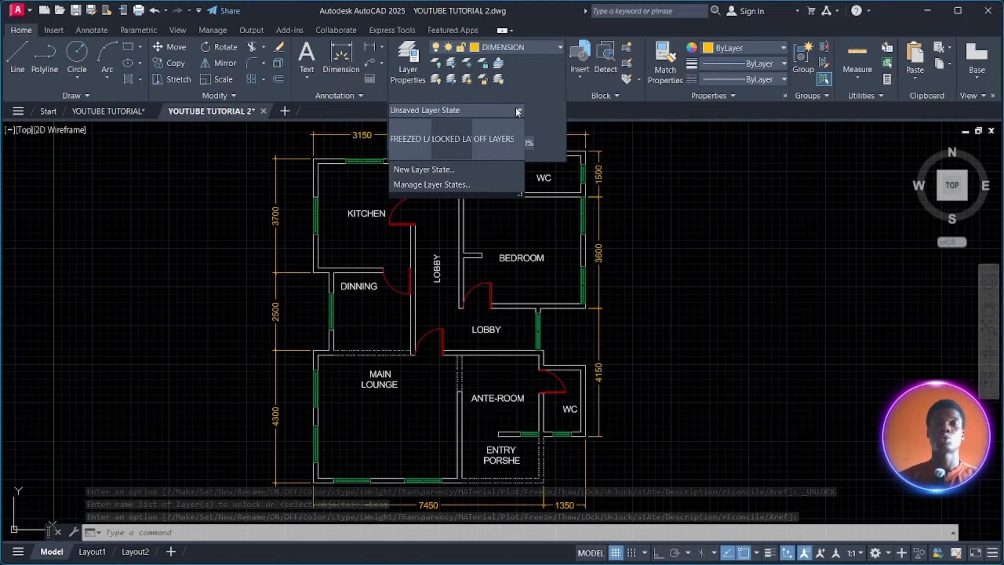
left_click(518, 111)
left_click(517, 111)
left_click(517, 111)
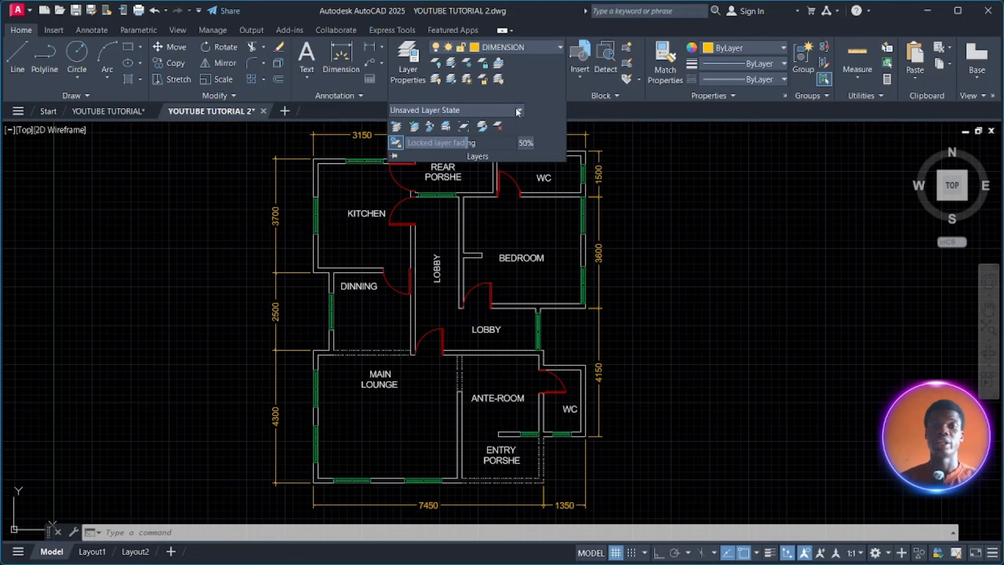
left_click(518, 110)
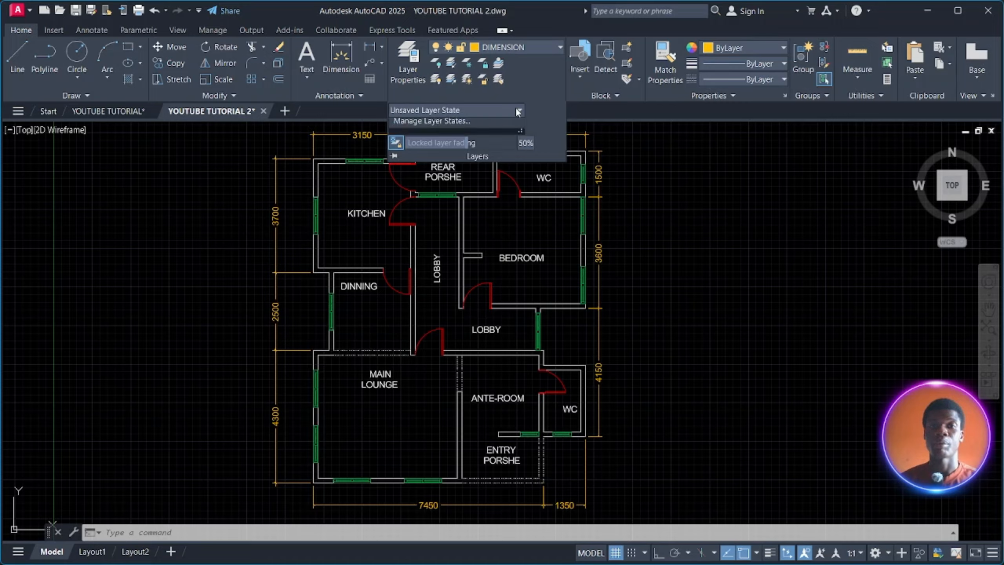
left_click(503, 141)
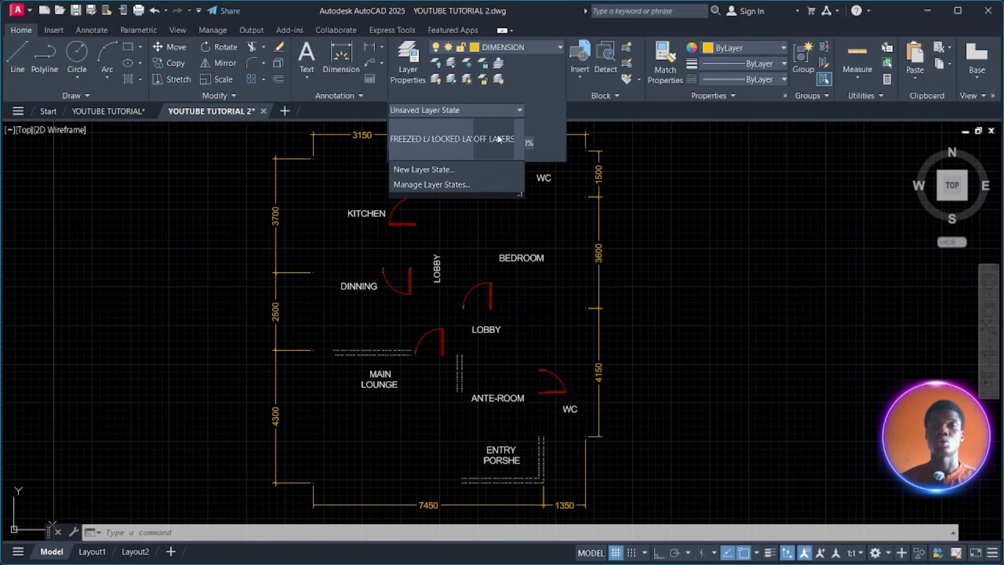
left_click(497, 138)
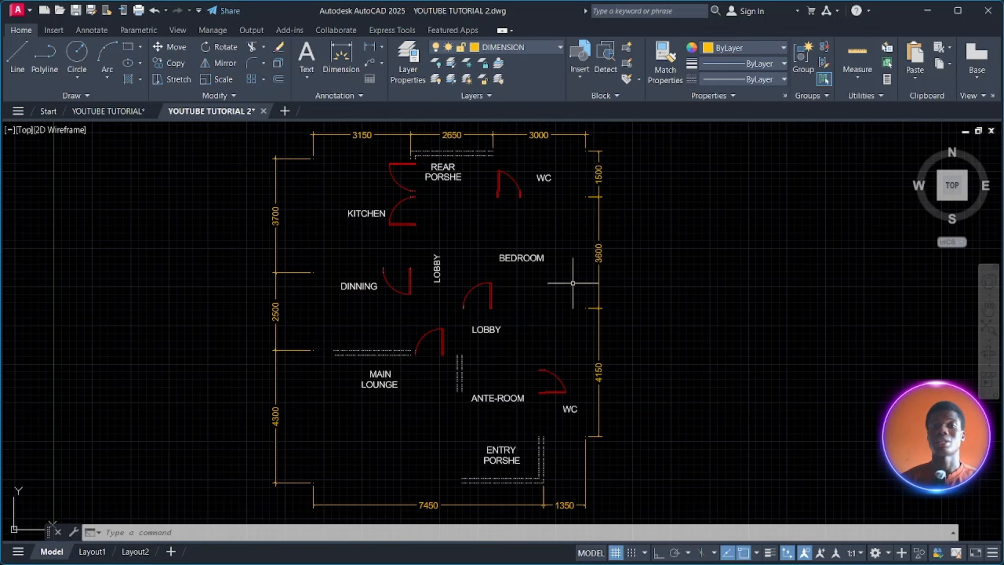
left_click(509, 90)
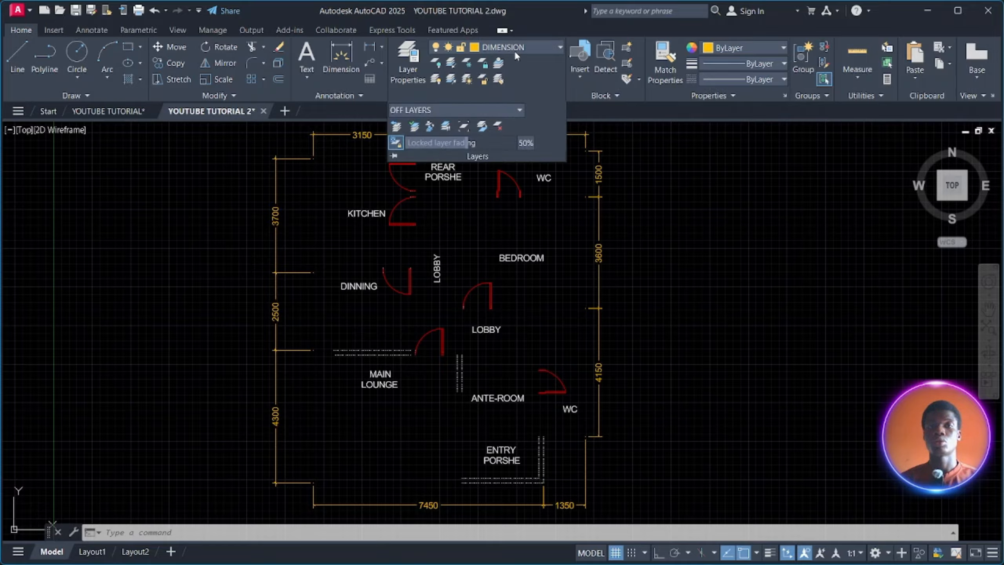
left_click(534, 48)
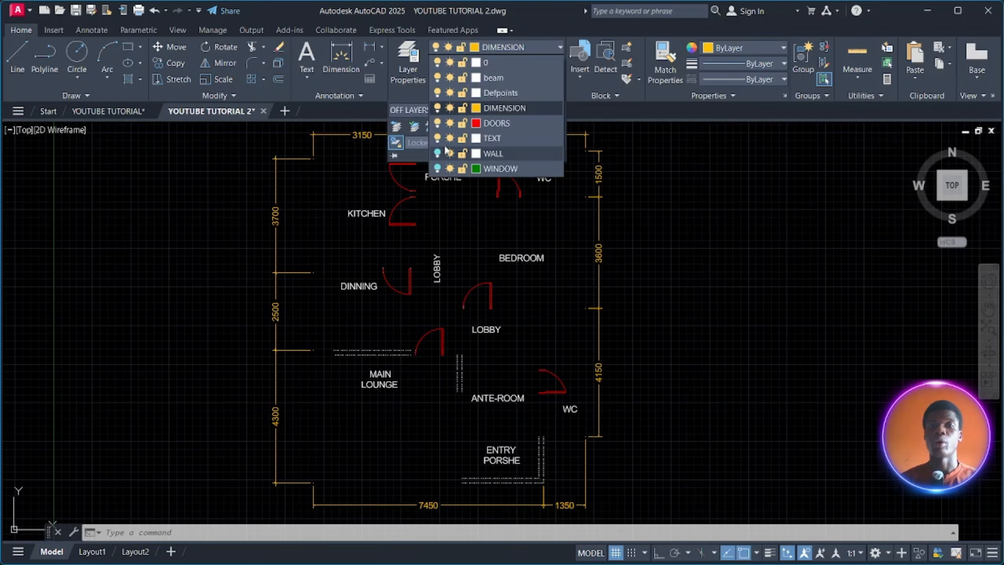
left_click(745, 217)
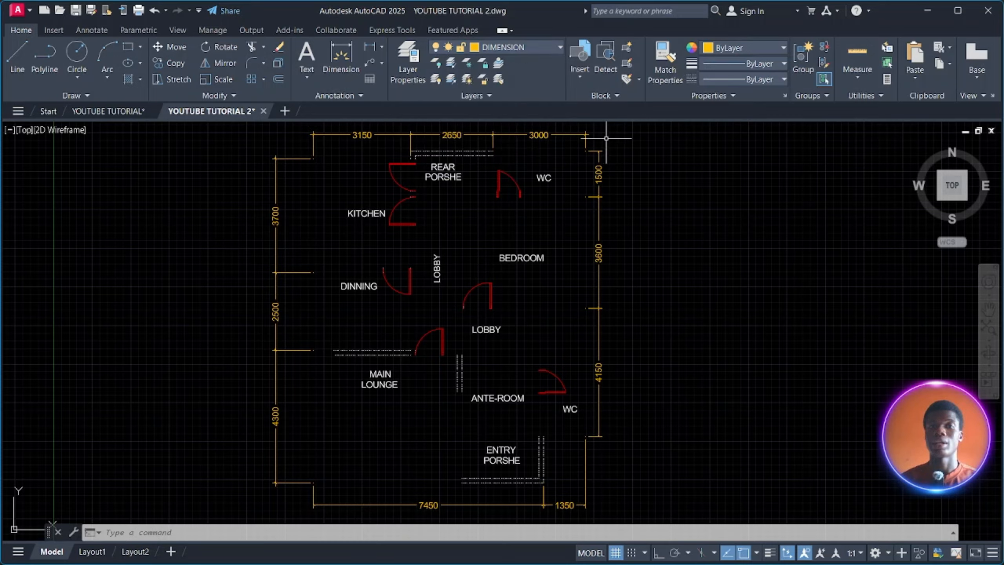
Step: Restore the LOCKED LAYERS layer state on the floor plan
left_click(537, 94)
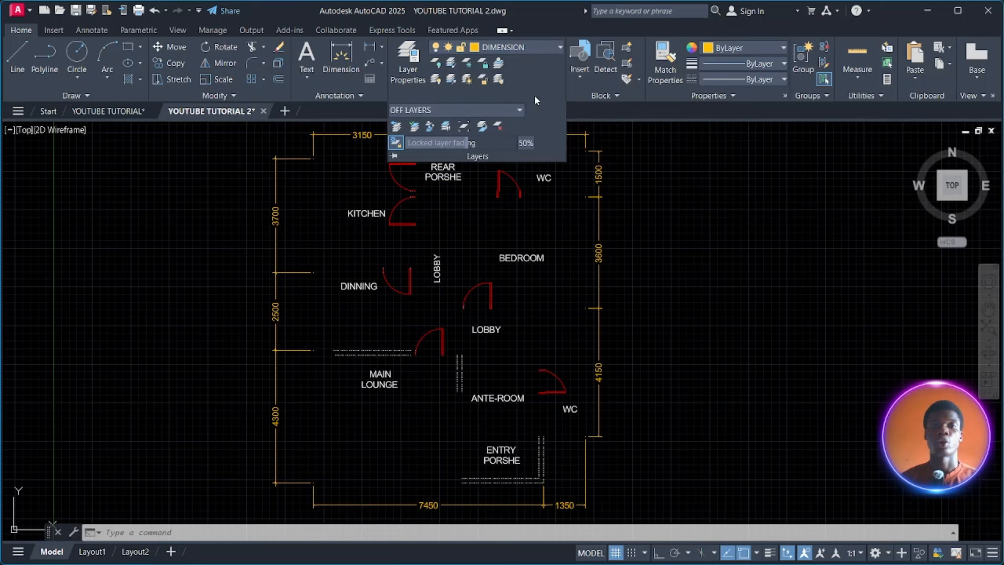
left_click(514, 110)
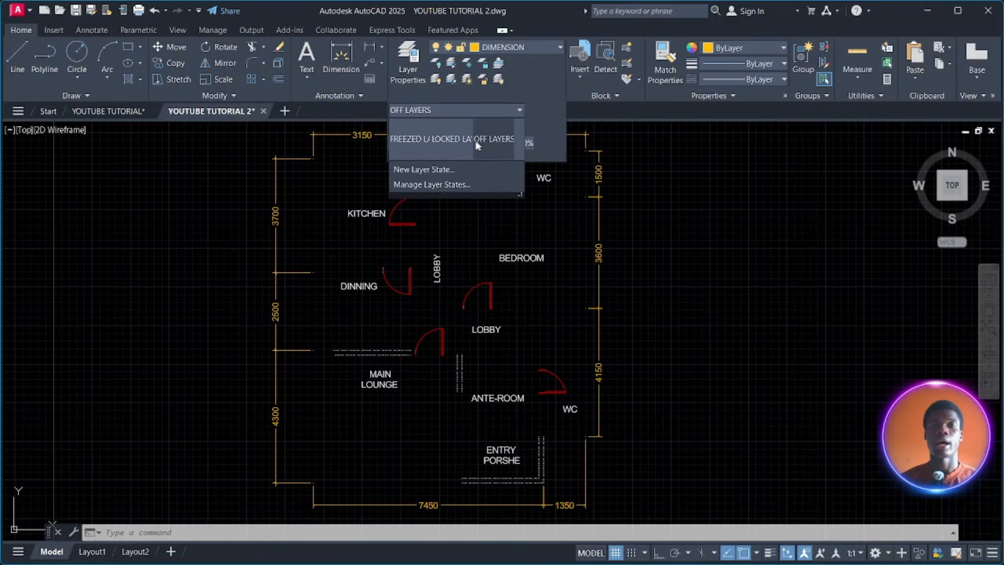
left_click(451, 138)
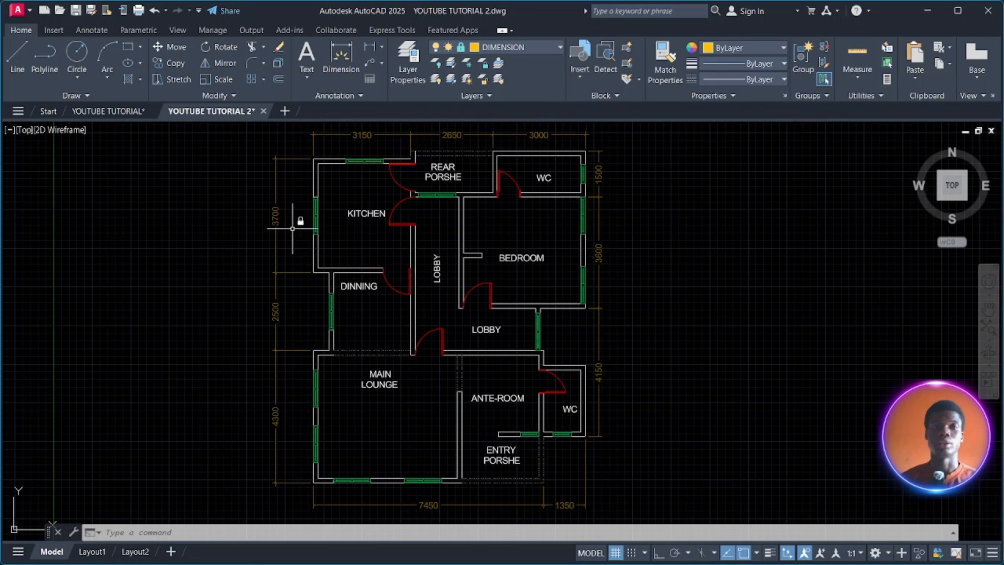
Step: Restore the FREEZED LAYER layer state and check the freeze status of the layers in the layer list
left_click(497, 92)
left_click(499, 111)
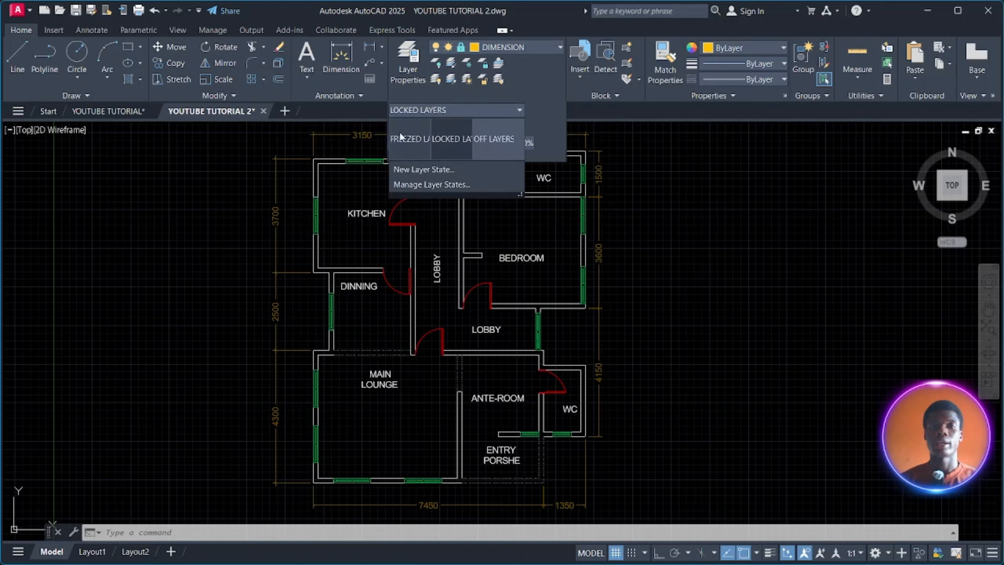
left_click(410, 136)
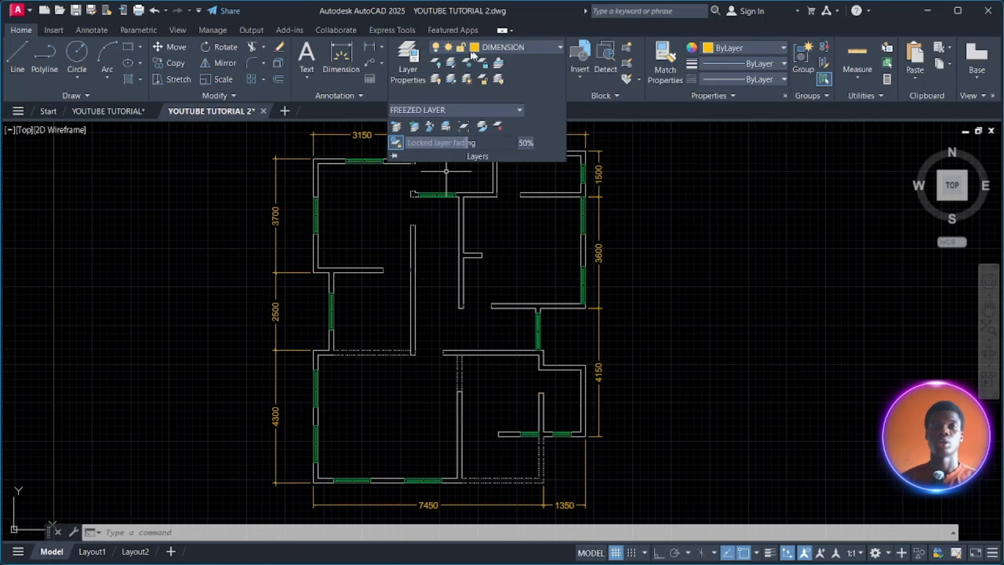
left_click(643, 251)
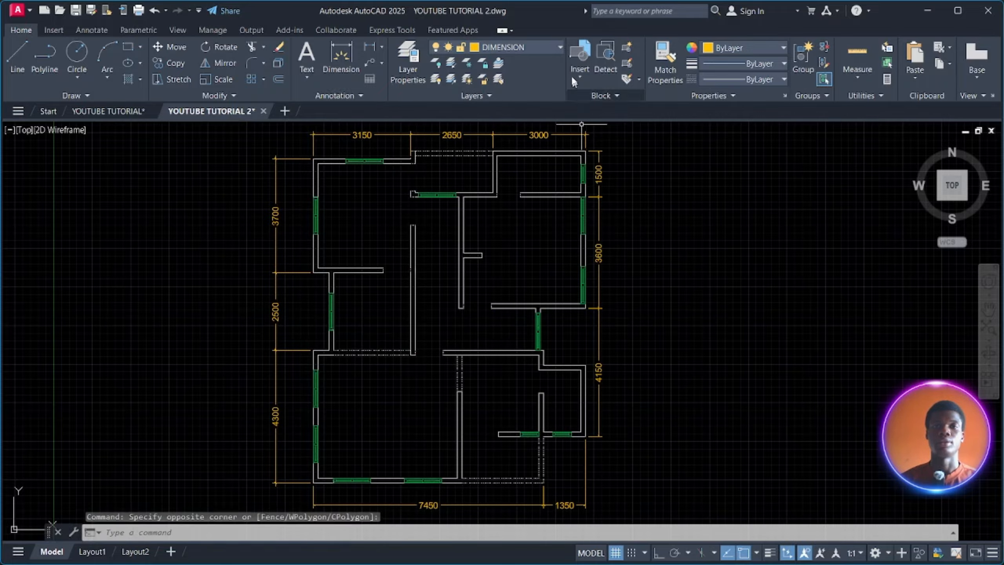
left_click(558, 47)
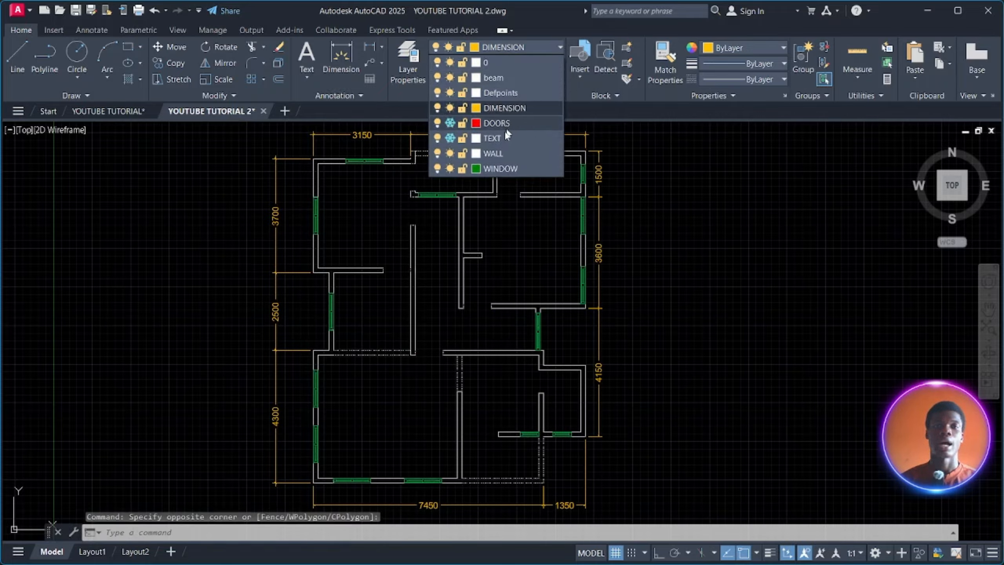
left_click(717, 239)
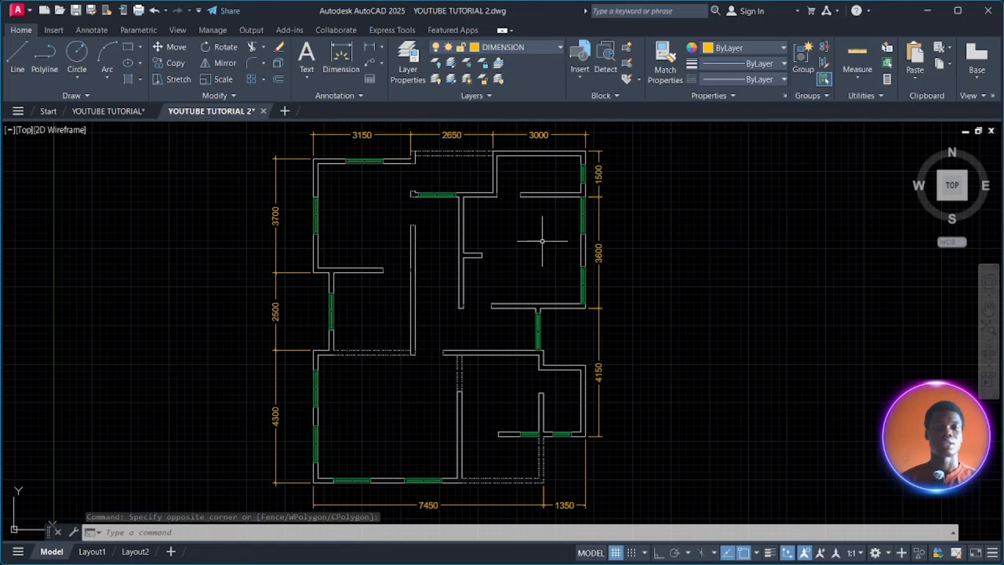
Step: Delete the saved layer states FREEZED LAYER, LOCKED LAYERS and OFF LAYERS in the Layer States Manager
left_click(521, 95)
left_click(503, 109)
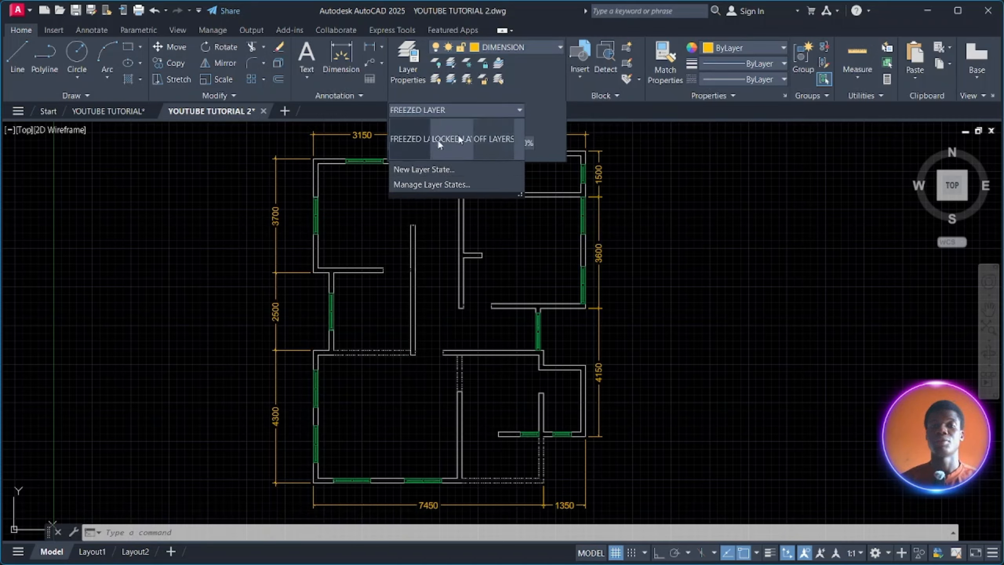
left_click(466, 184)
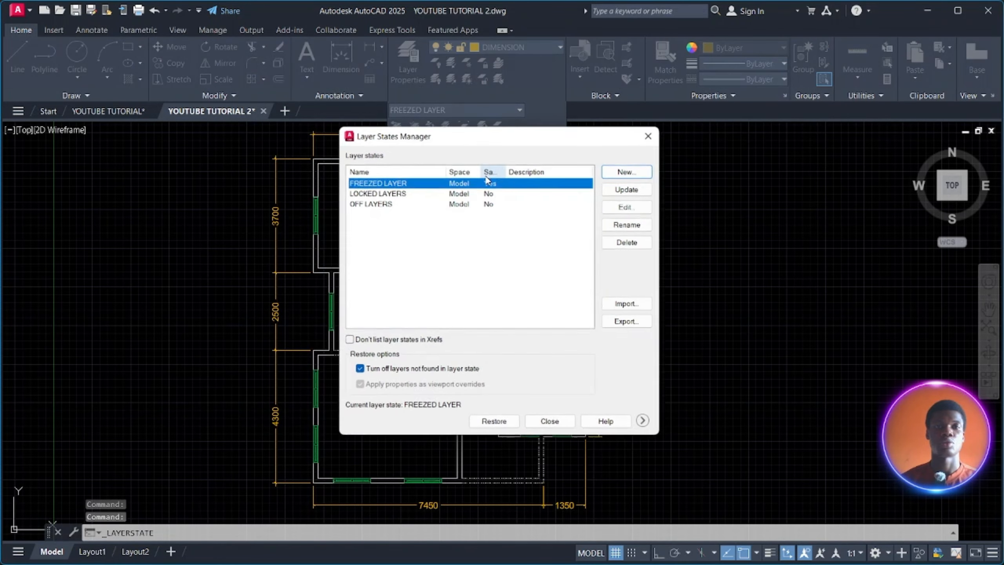
left_click_drag(506, 209, 496, 175)
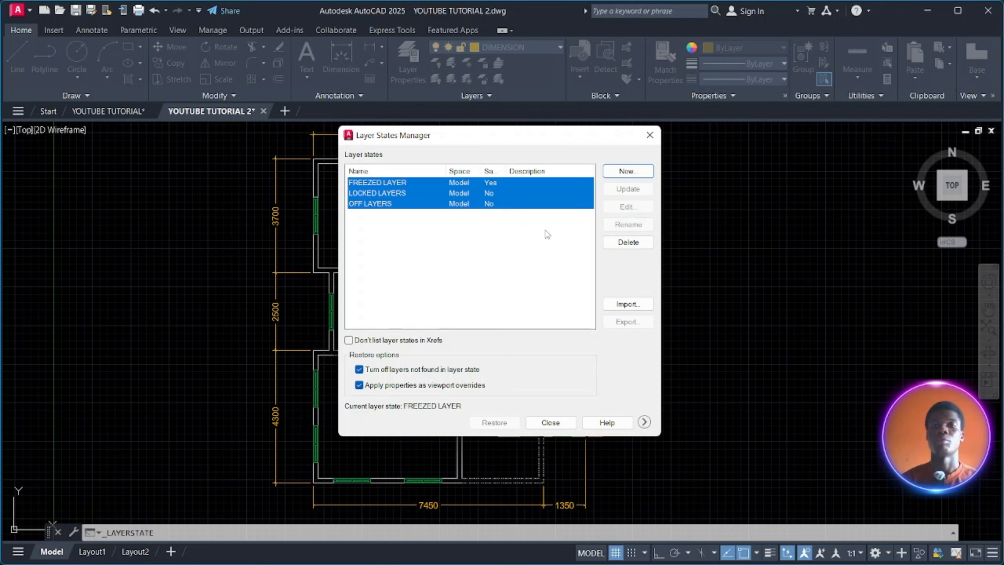
left_click(628, 242)
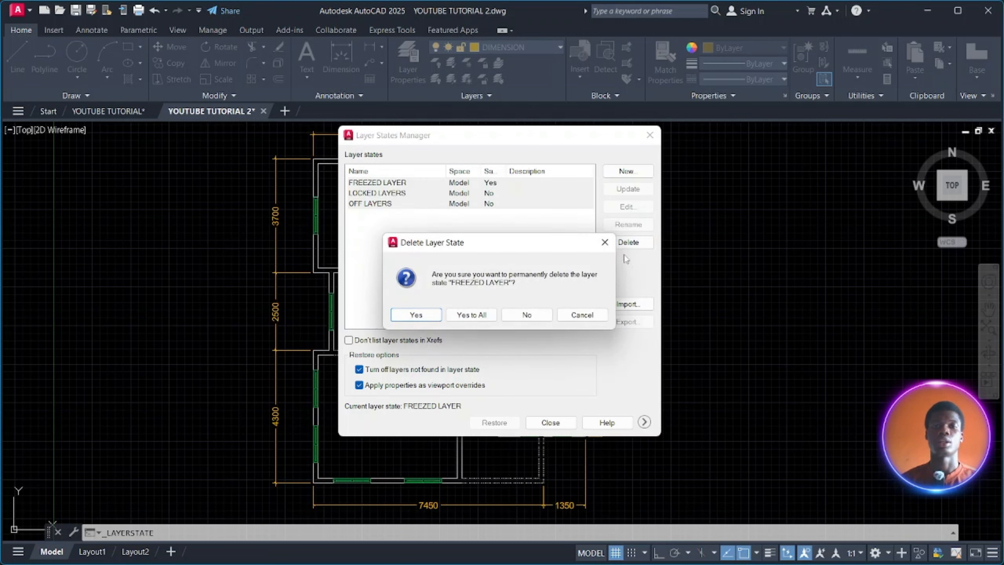
left_click(422, 316)
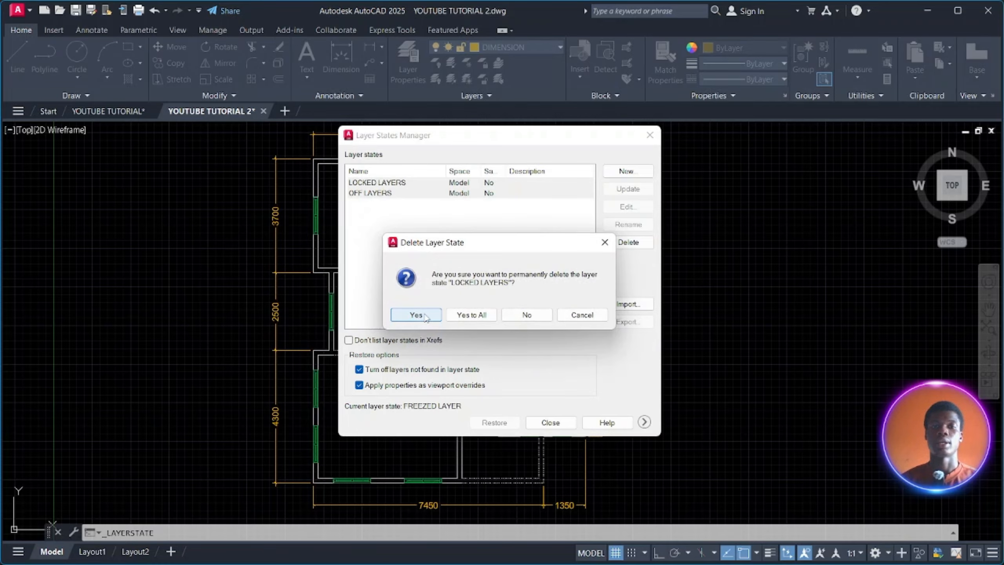
left_click(424, 315)
left_click(425, 315)
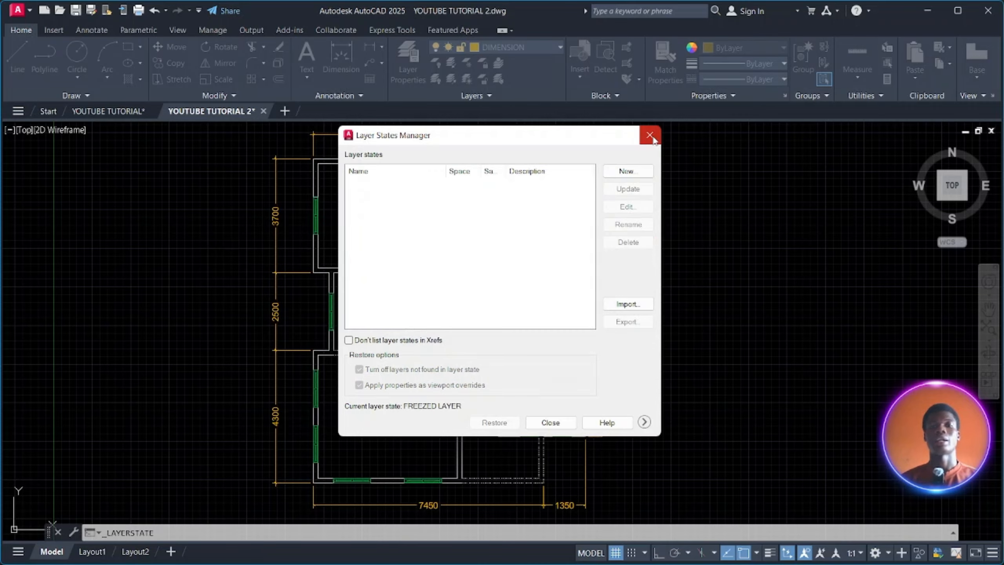
left_click(550, 423)
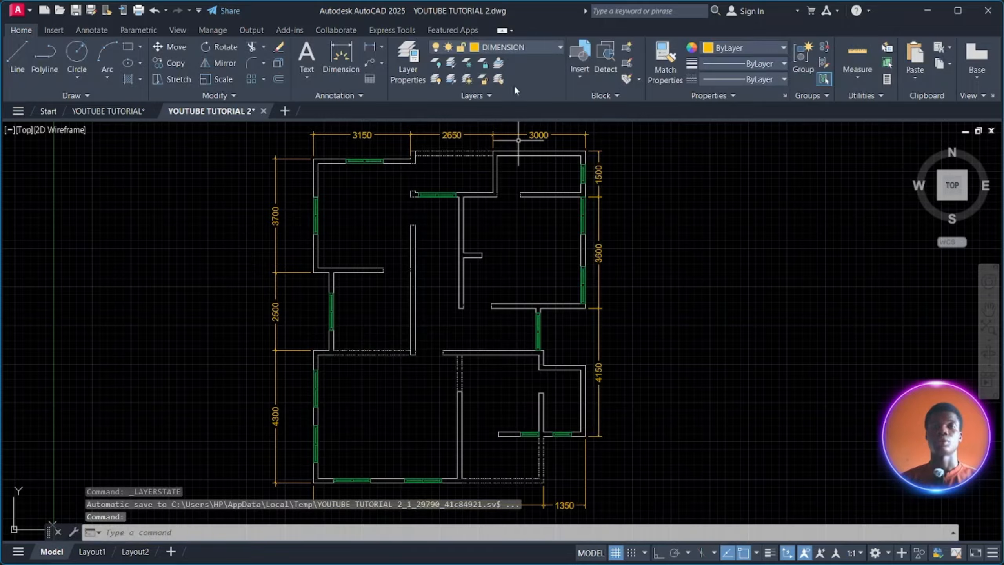
Step: Thaw the DOORS and TEXT layers of the floor plan
left_click(548, 47)
left_click(548, 46)
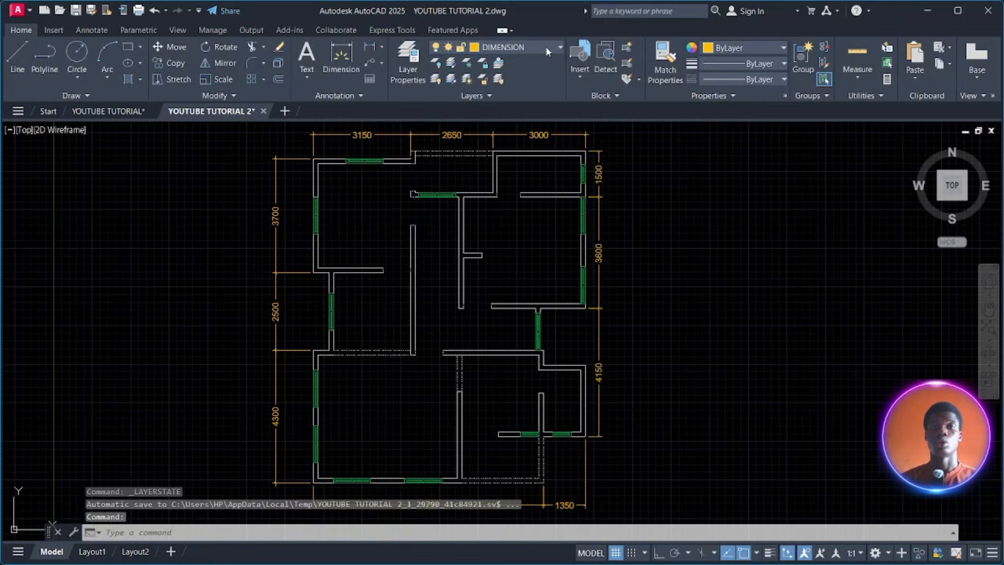
left_click(545, 46)
left_click(449, 123)
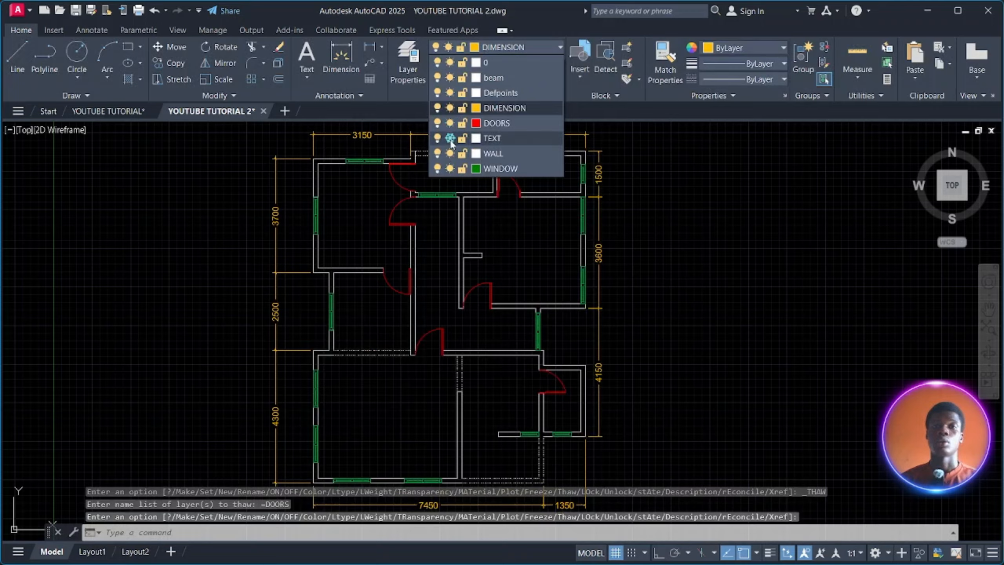
left_click(450, 138)
left_click(704, 217)
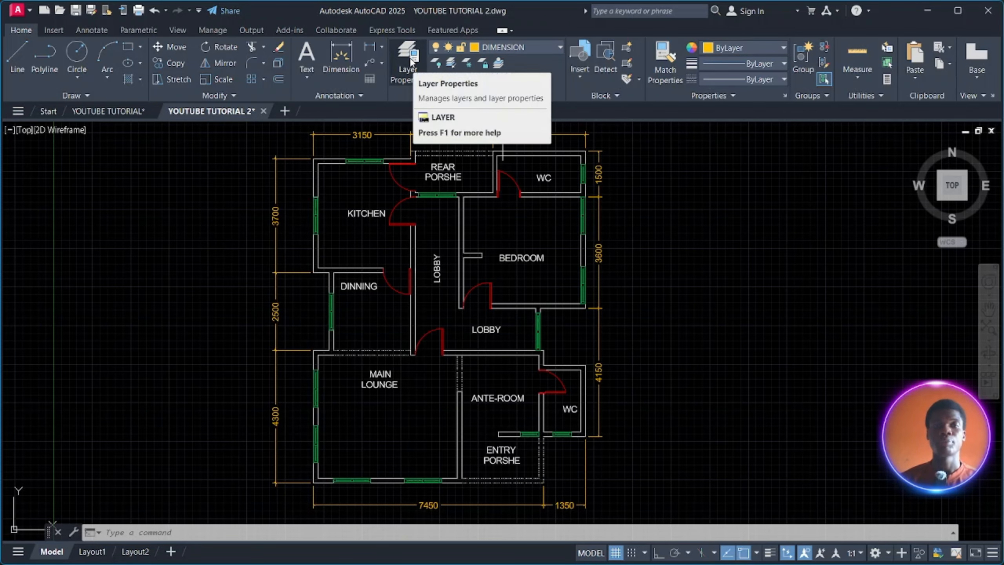
Step: Turn off the WINDOW and WALL layers in the Layer Properties Manager
left_click(411, 60)
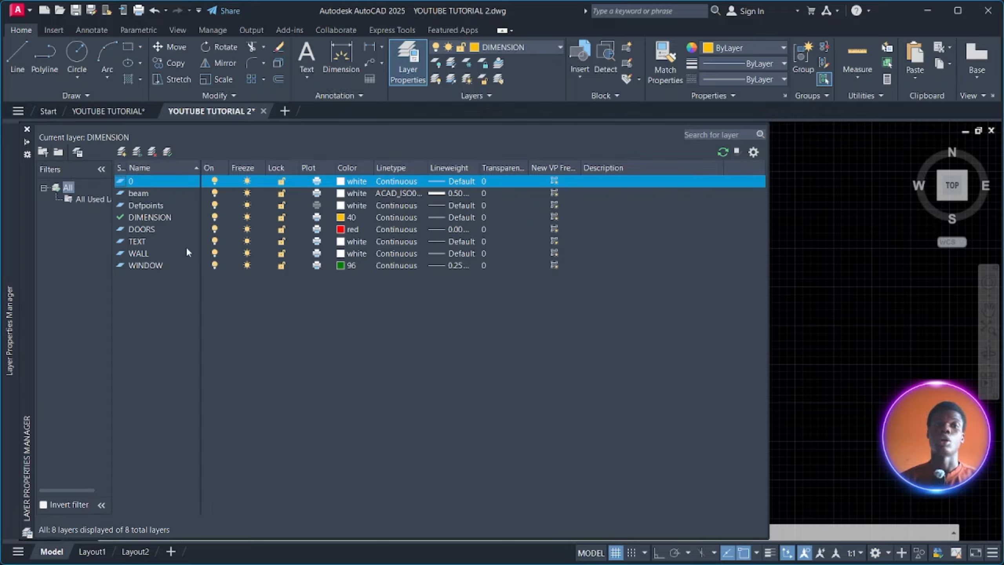
left_click(214, 266)
left_click(214, 253)
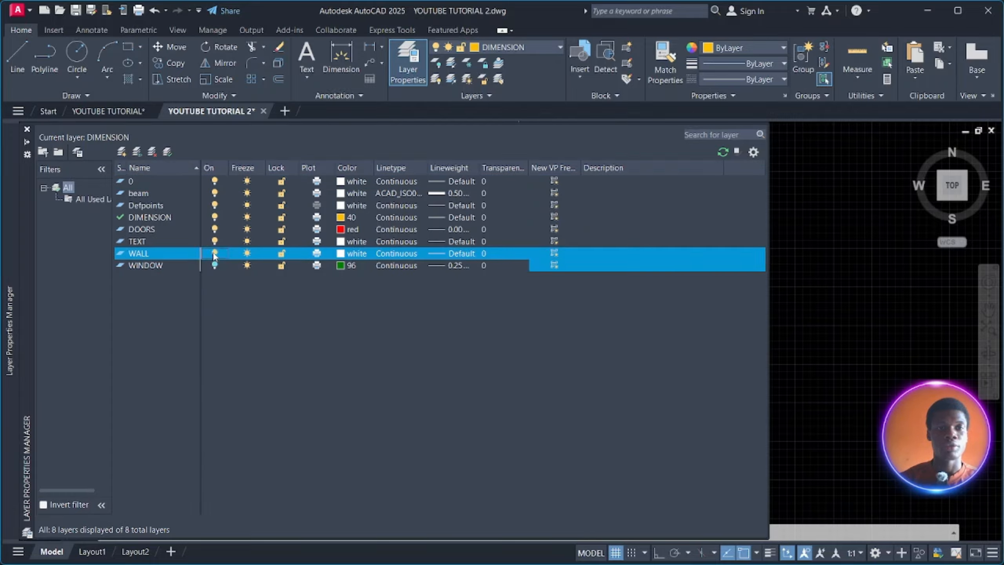
Step: Freeze the TEXT and DOORS layers and lock the DIMENSION and beam layers
left_click(247, 241)
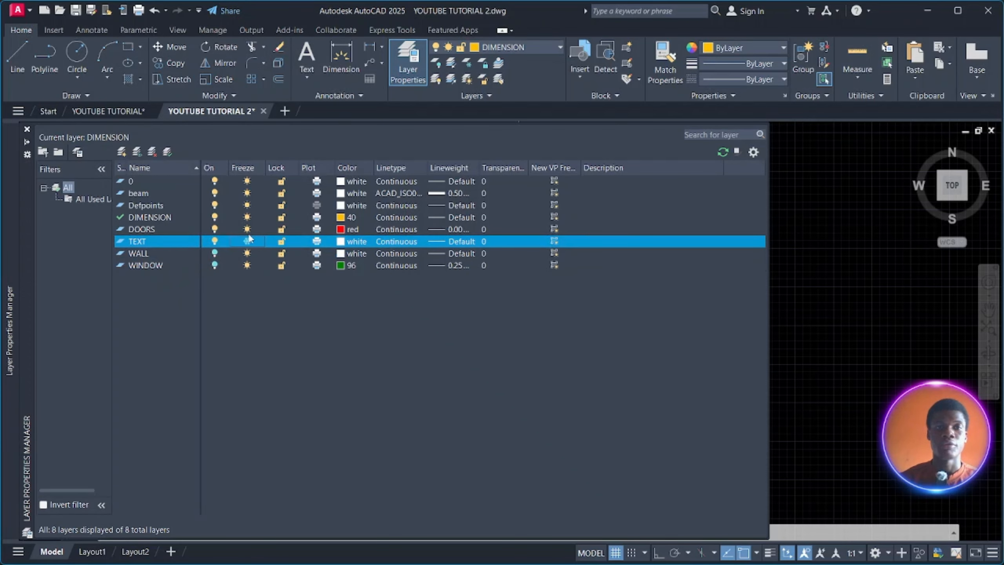
left_click(248, 229)
left_click(281, 217)
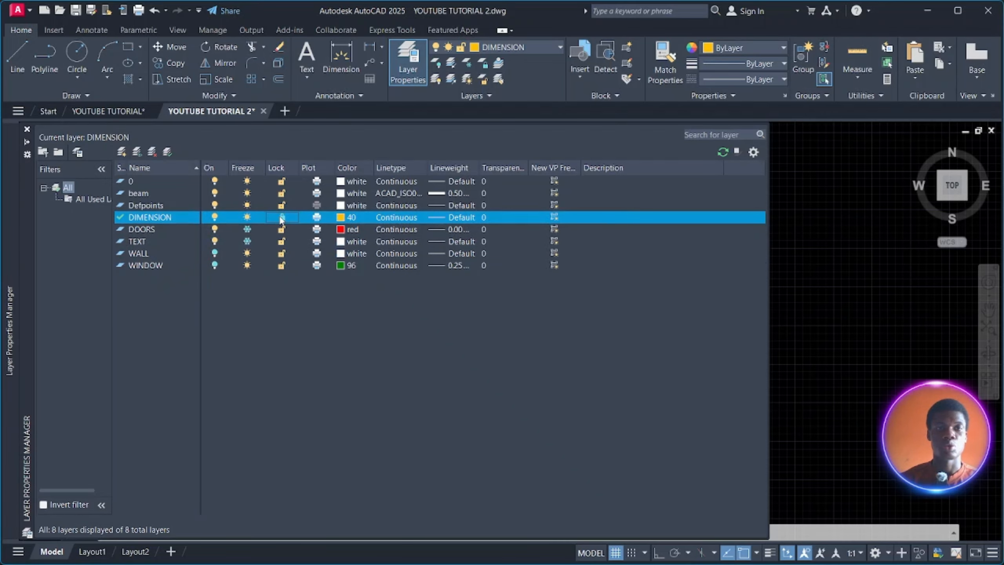
left_click(282, 193)
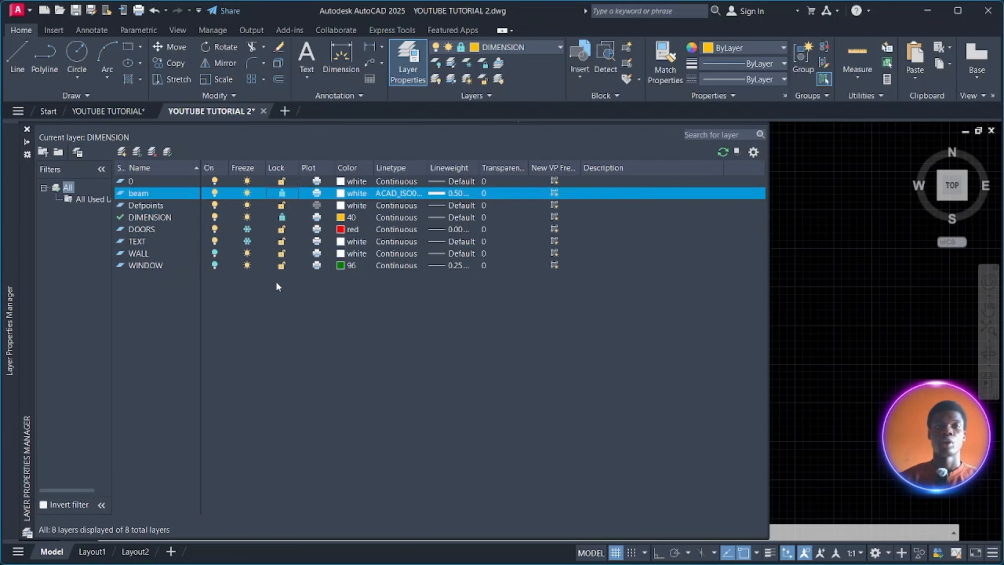
Step: Create a layer property filter named OFF LAYERS that lists only the layers that are turned off
left_click(43, 152)
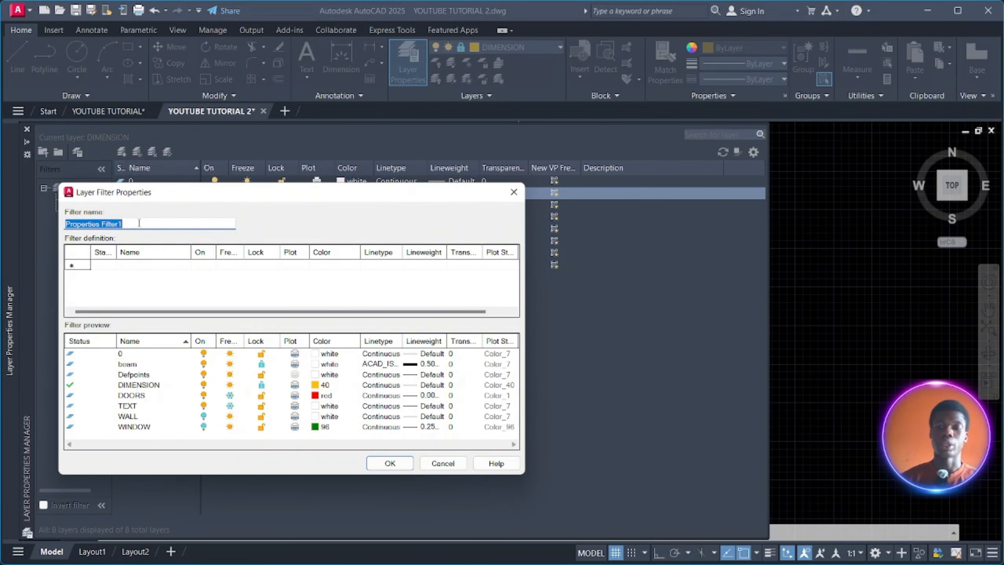
key("BackSpace")
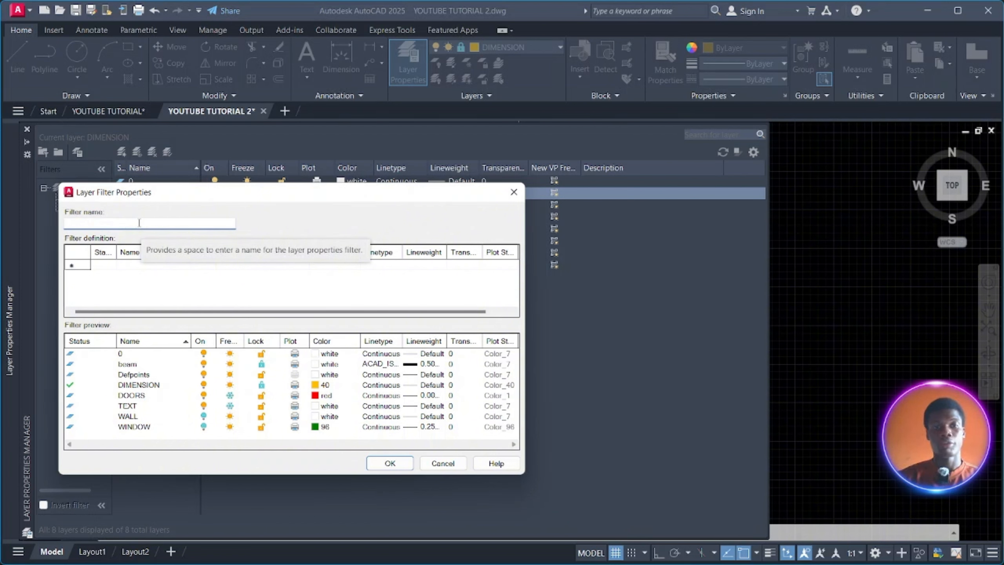
type("or")
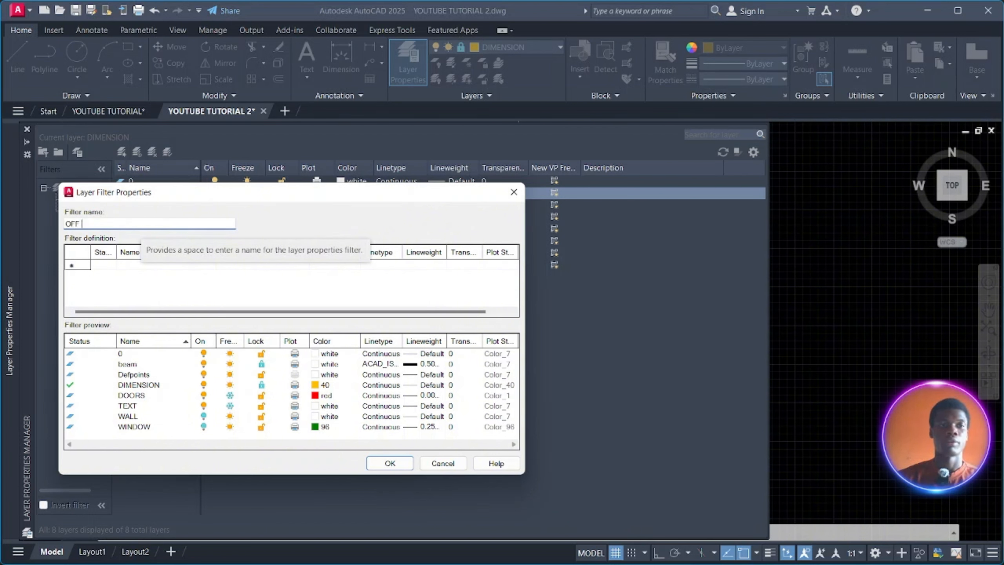
type("F LAYERS")
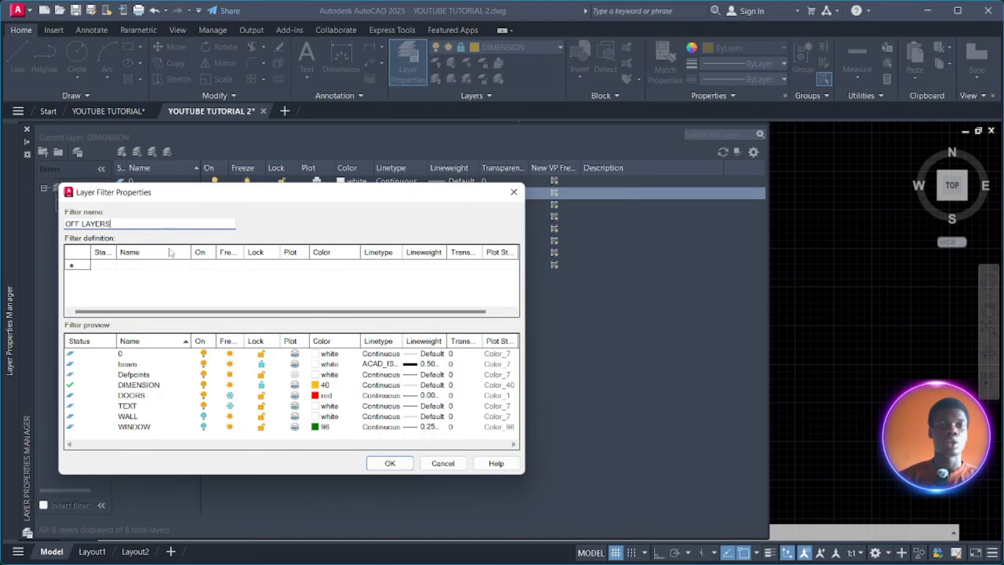
left_click(203, 266)
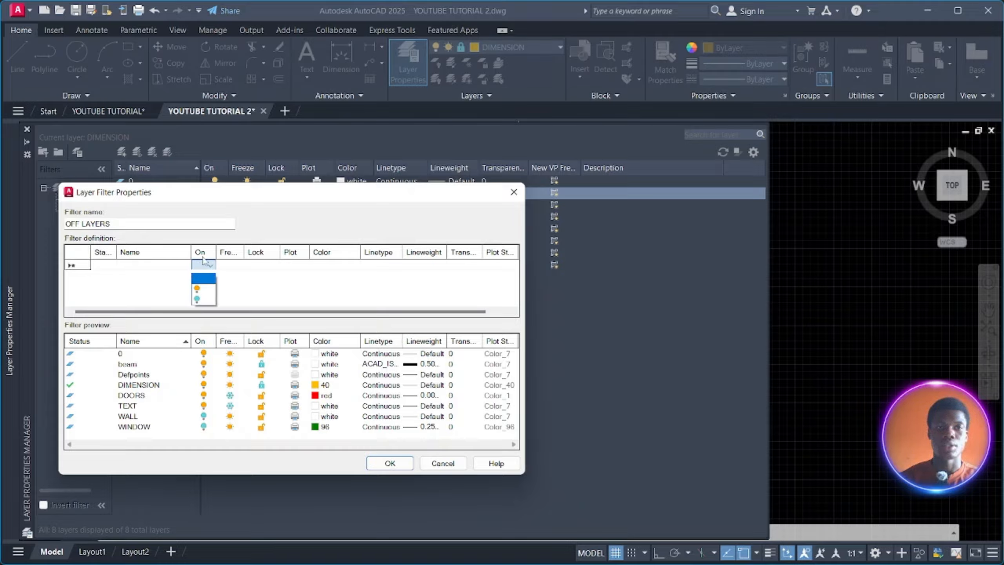
left_click(205, 301)
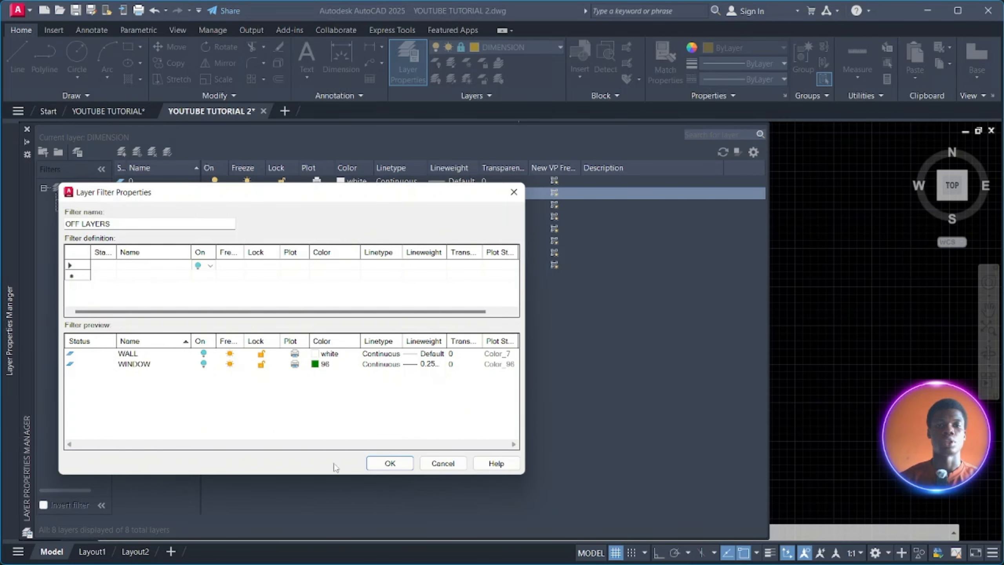
left_click(388, 463)
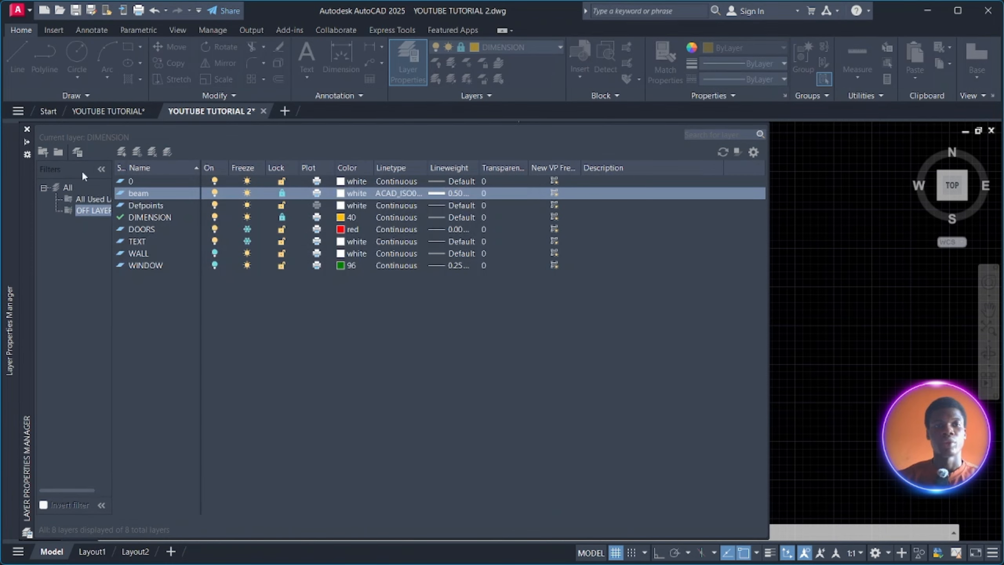
Step: Check which layers the OFF LAYERS filter lists, and return to the All Used Layers list
left_click(94, 199)
left_click(93, 209)
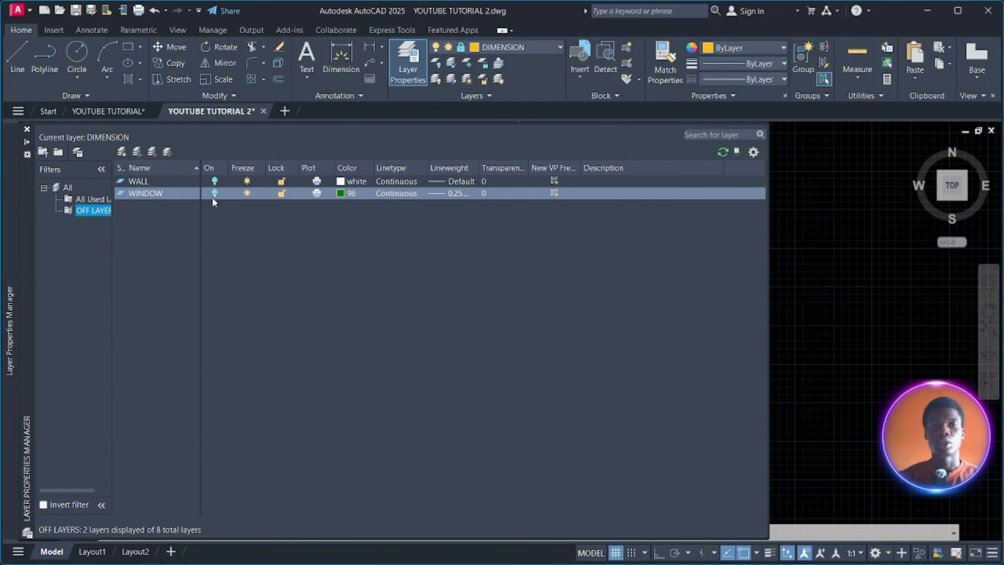
left_click(94, 199)
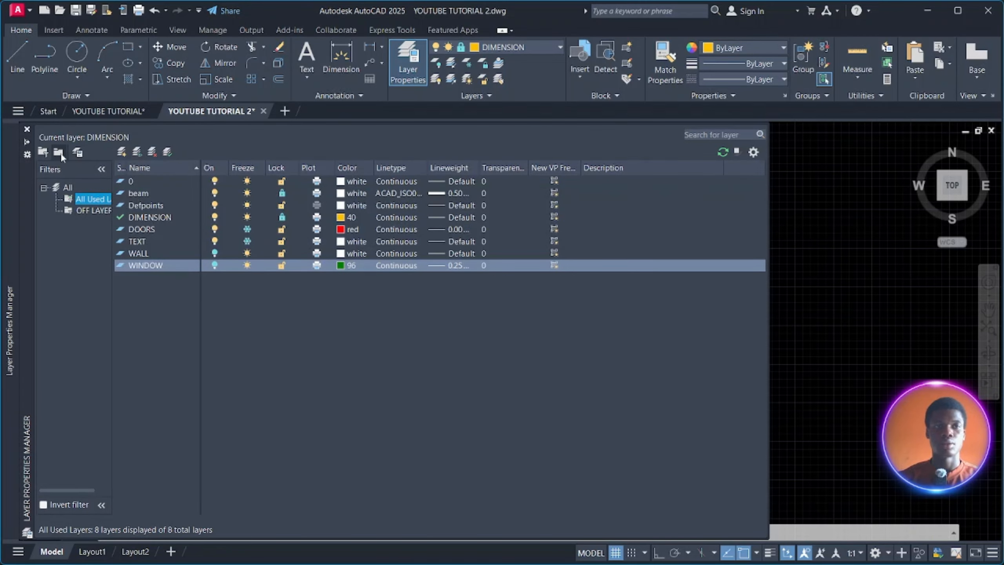
Step: Create a layer property filter named FREEZE LAYER that lists only frozen layers
left_click(43, 152)
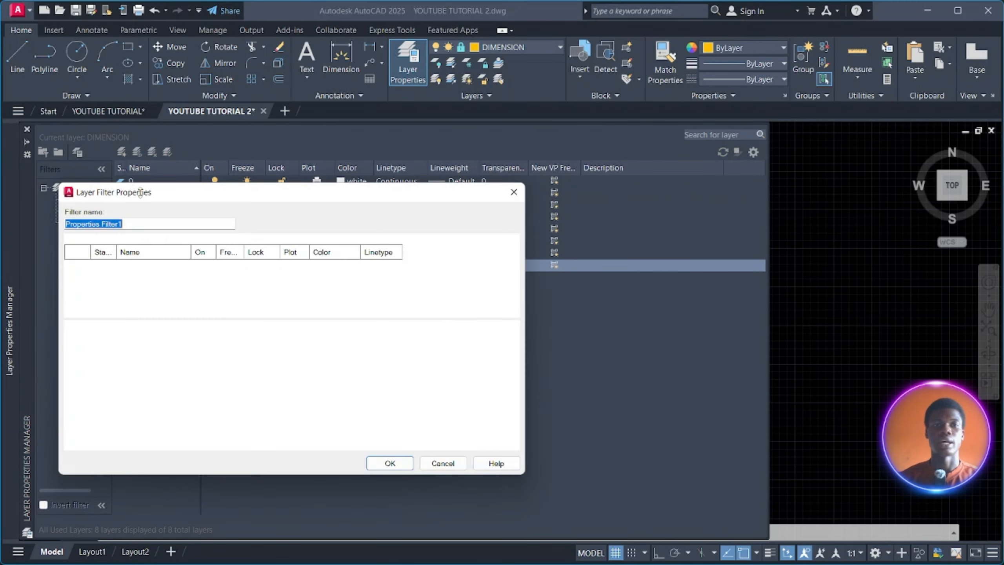
key("BackSpace")
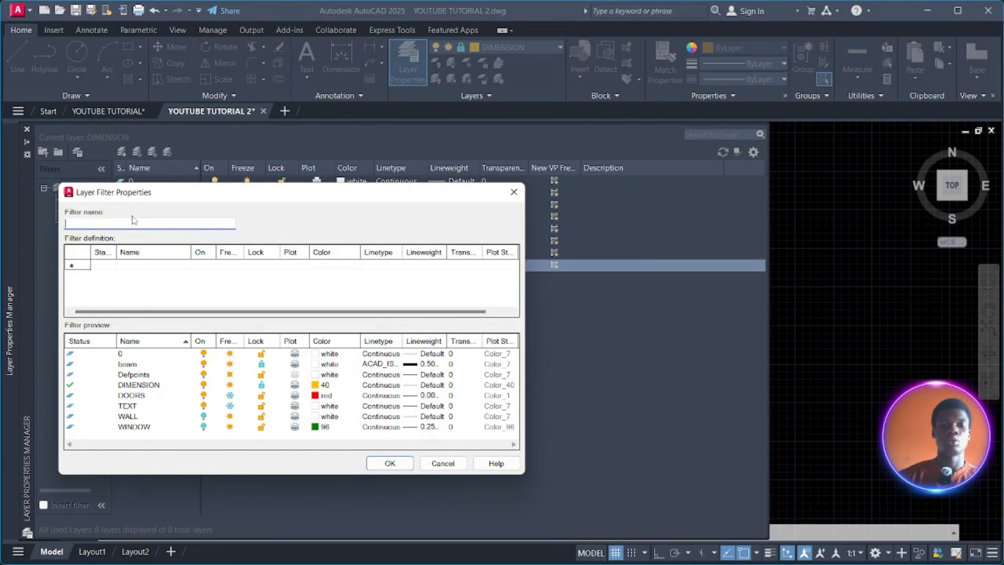
type("FREE")
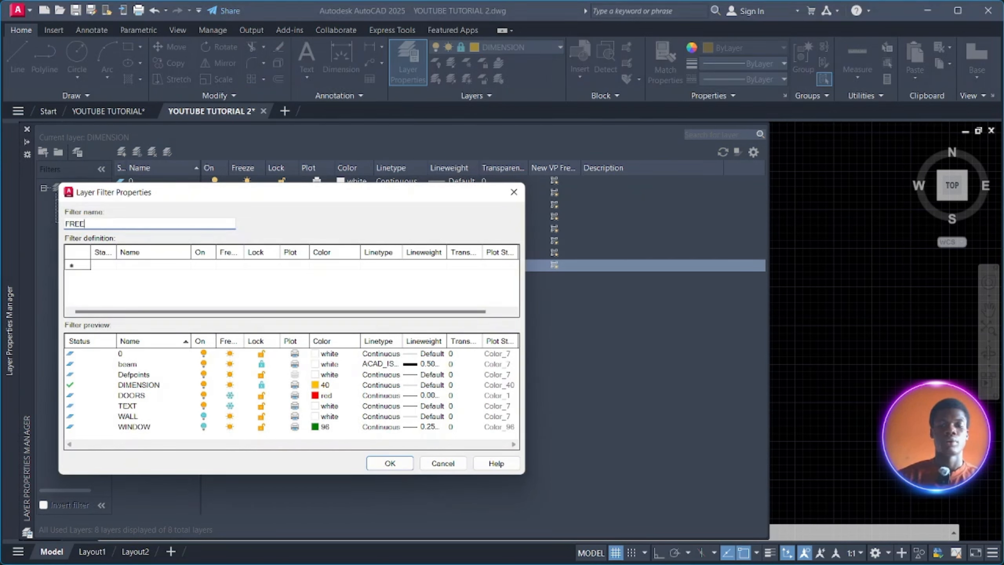
type("ZE LAY")
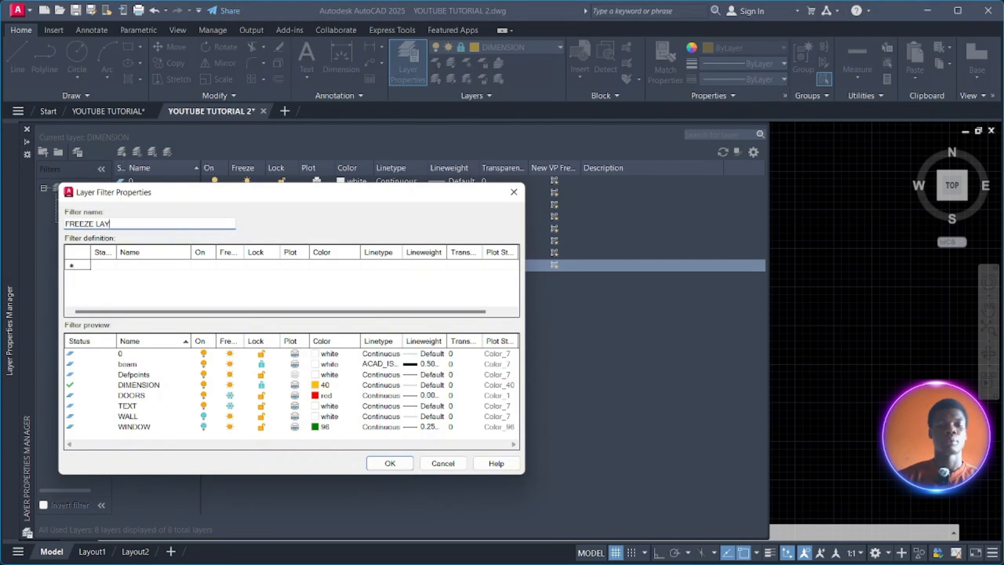
type("ER")
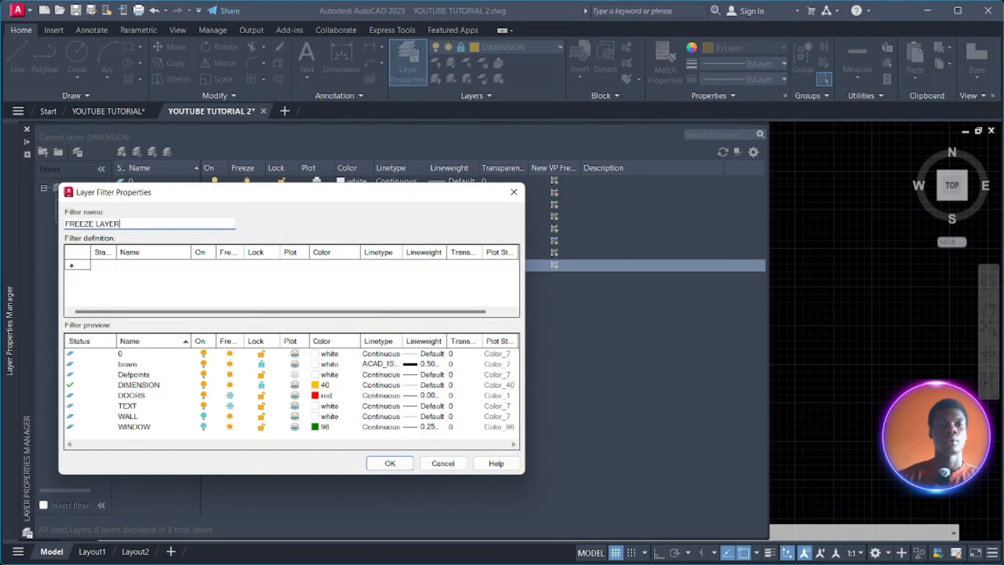
left_click(232, 266)
left_click(232, 266)
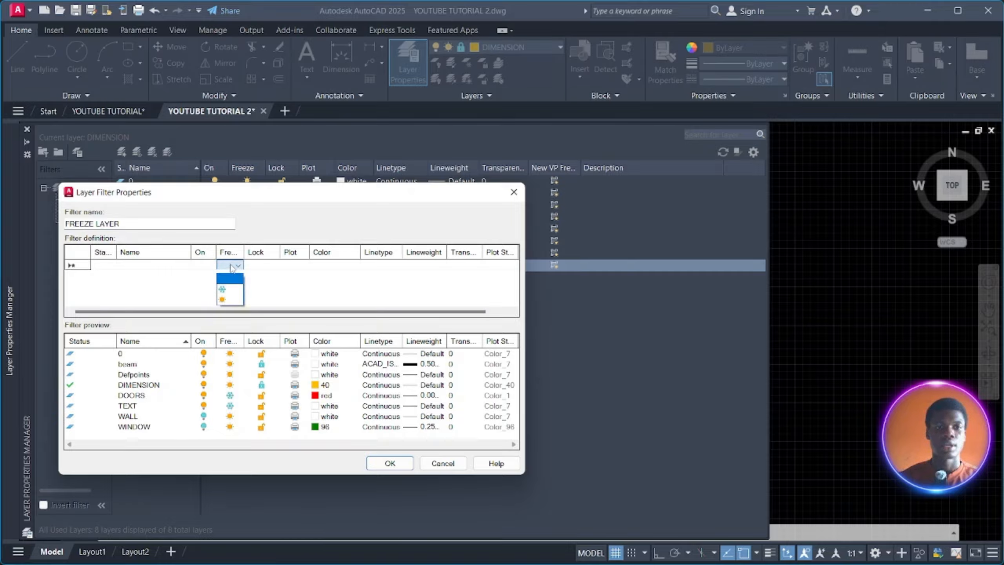
left_click(232, 293)
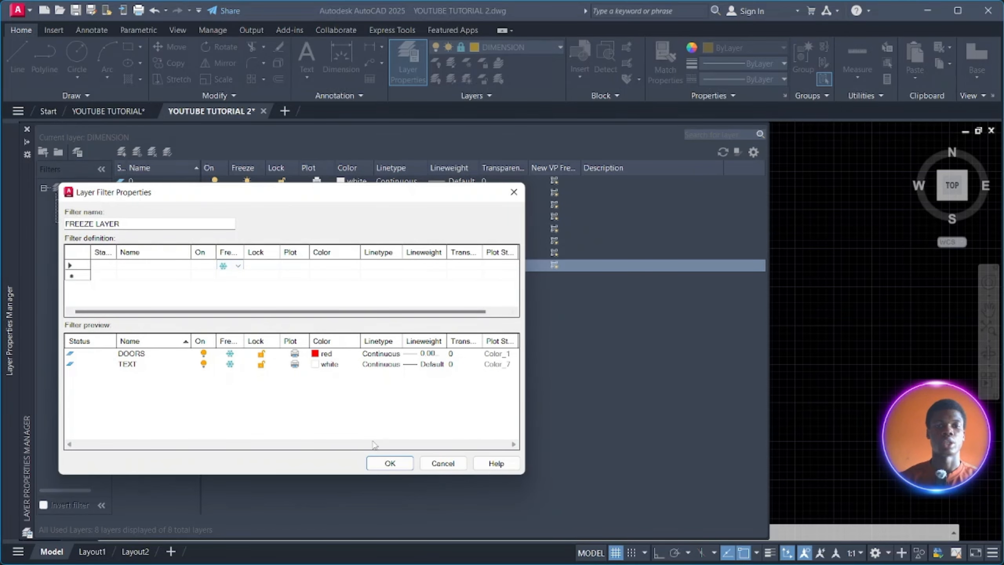
left_click(386, 466)
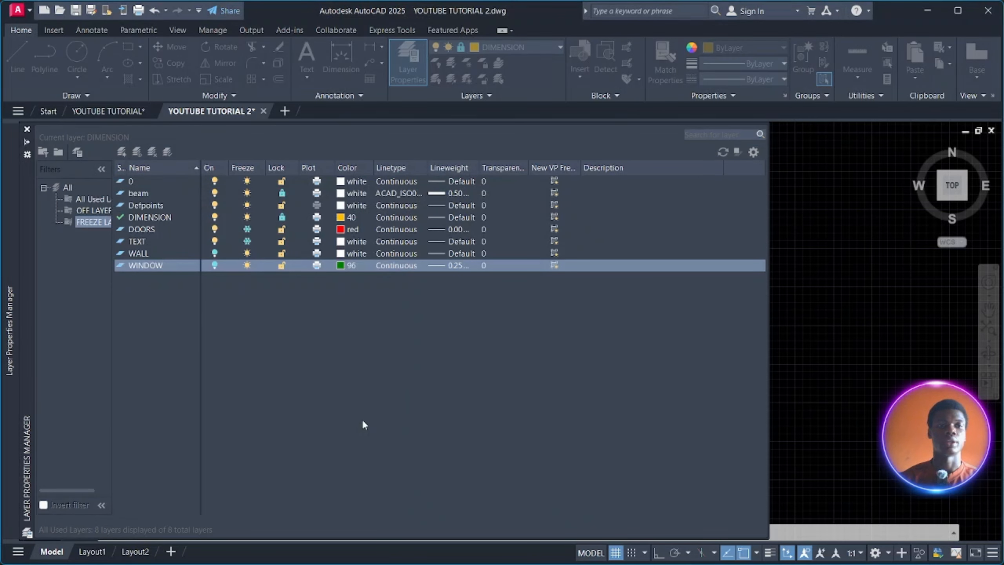
Step: Create a layer property filter named LOCKED LAYER that lists only locked layers
left_click(42, 152)
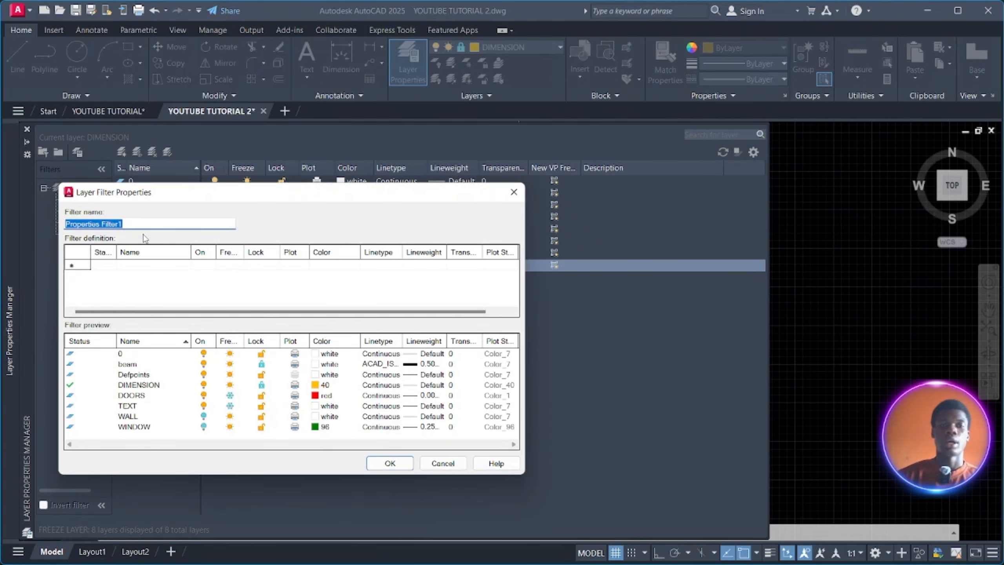
key("BackSpace")
type("L")
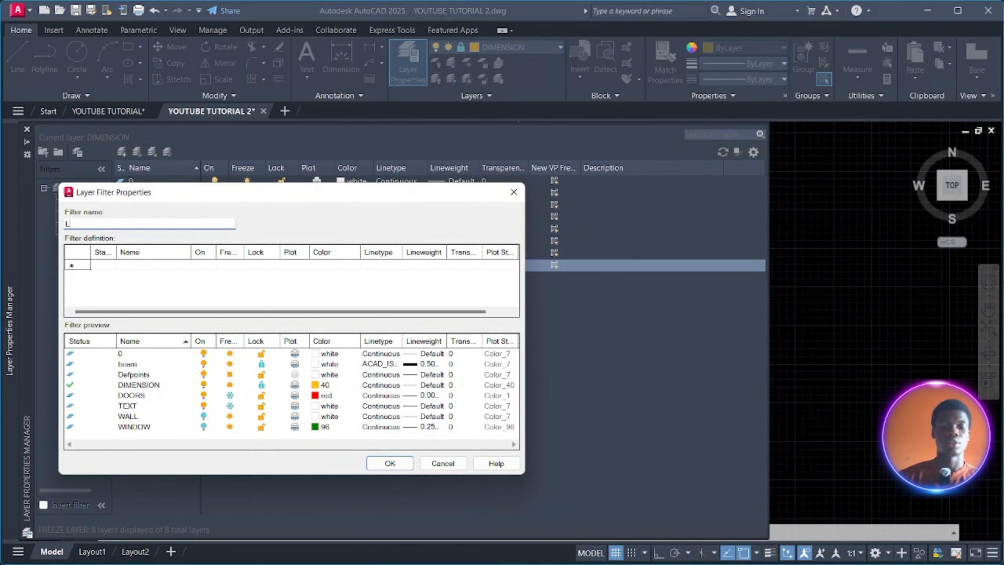
type("OC")
key("BackSpace")
key("BackSpace")
type("LOCKED ")
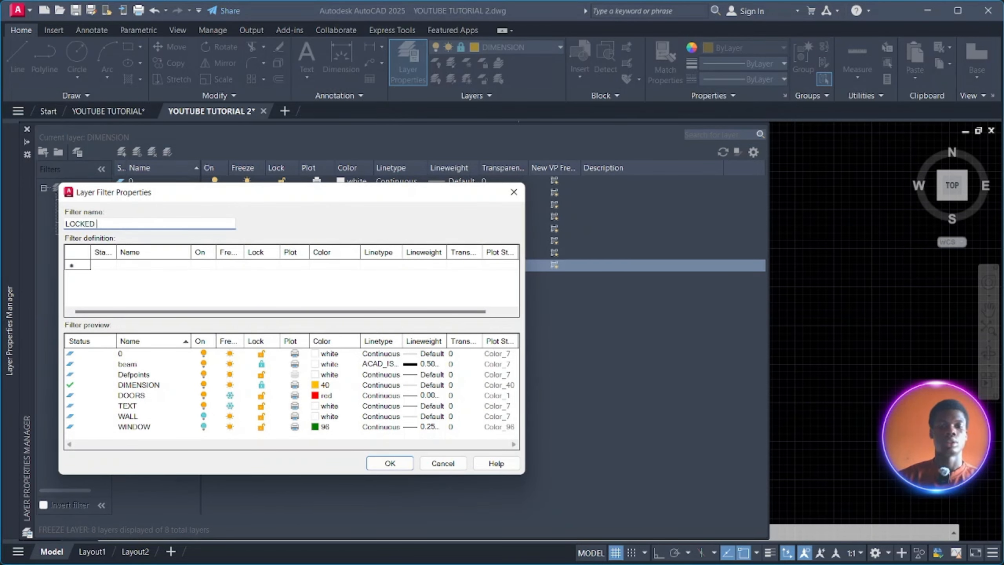
type("LAYER")
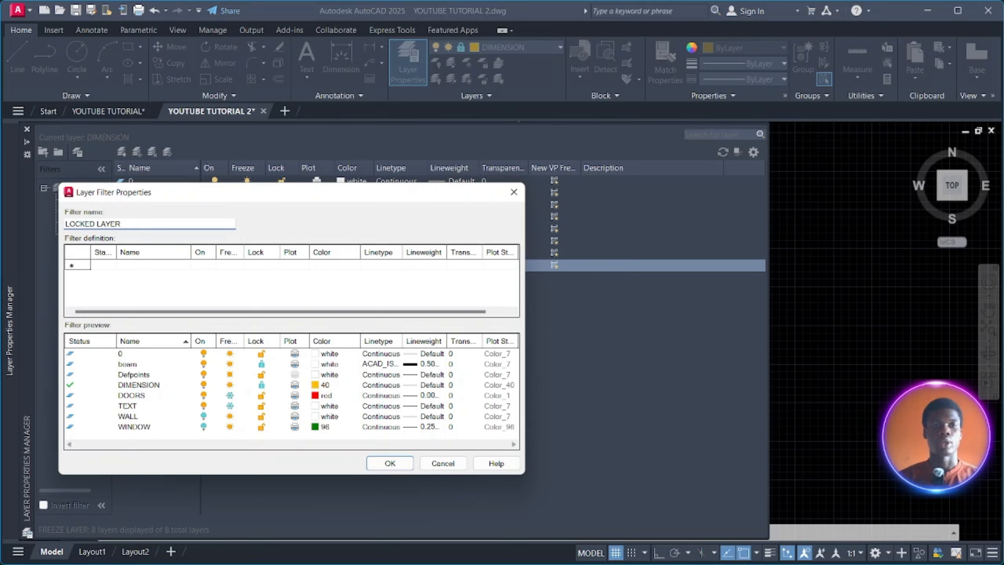
left_click(255, 264)
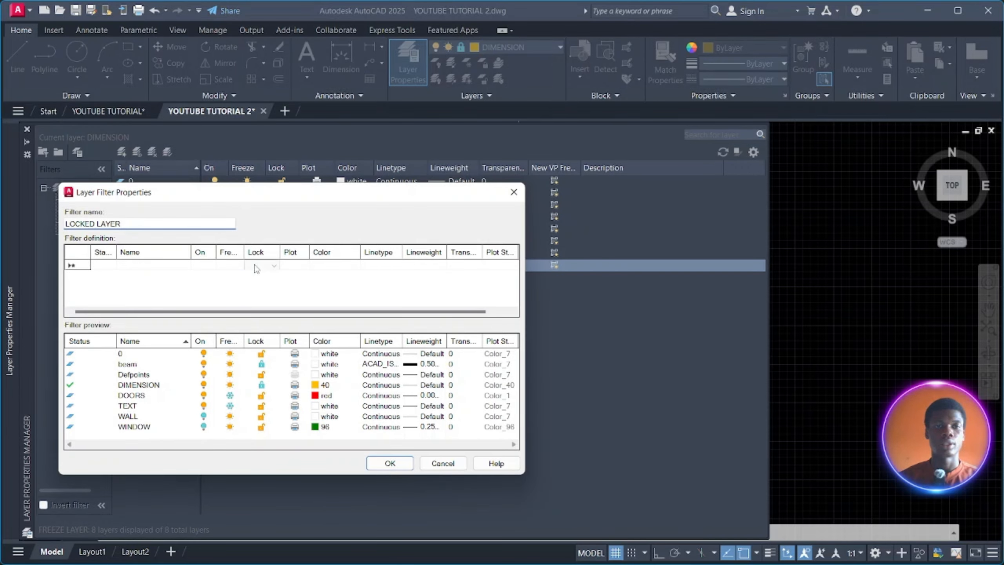
left_click(272, 292)
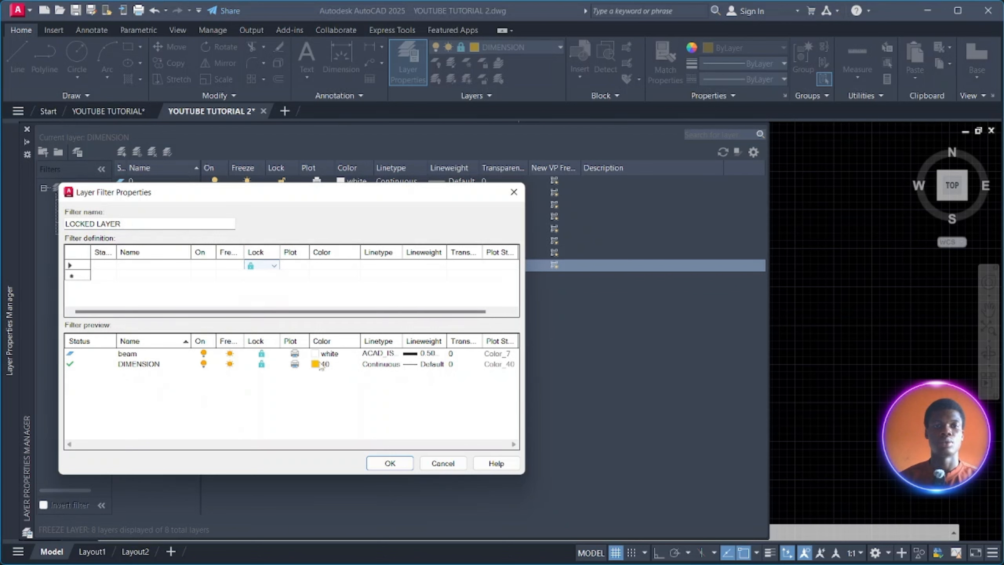
left_click(390, 464)
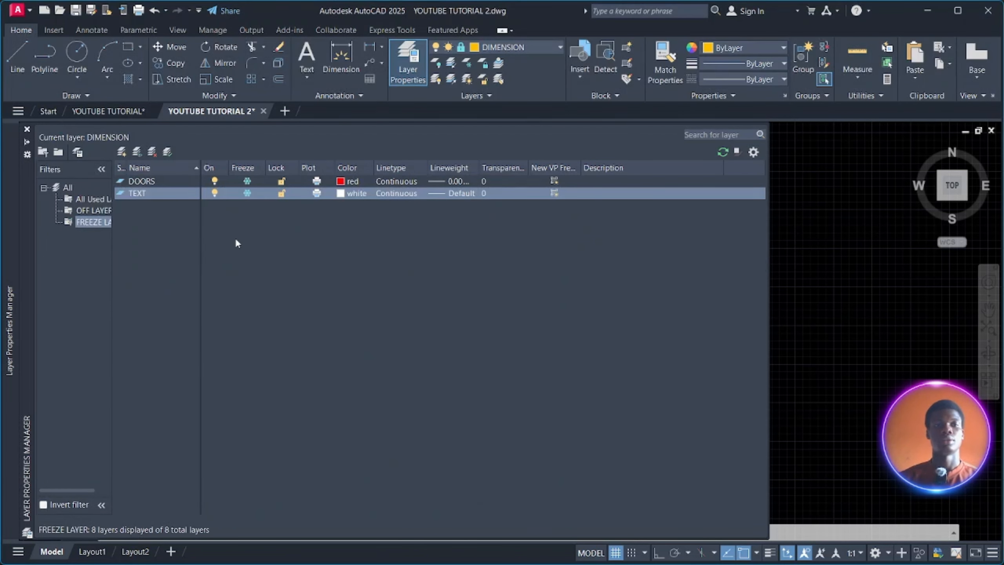
Step: Review the layers listed by the FREEZE LAYER, OFF LAYERS and LOCKED LAYER filters, and return to All Used Layers
left_click(109, 221)
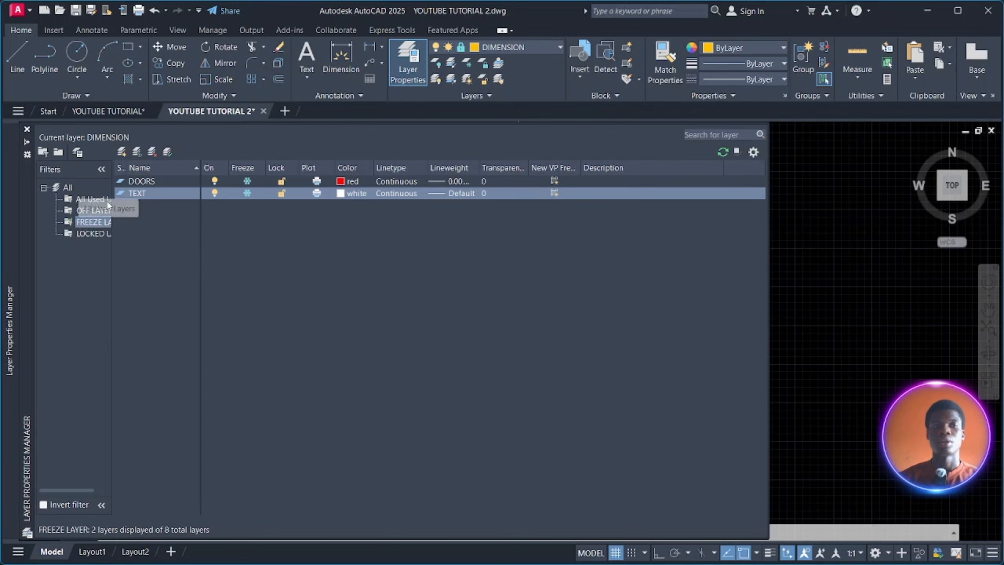
left_click(107, 210)
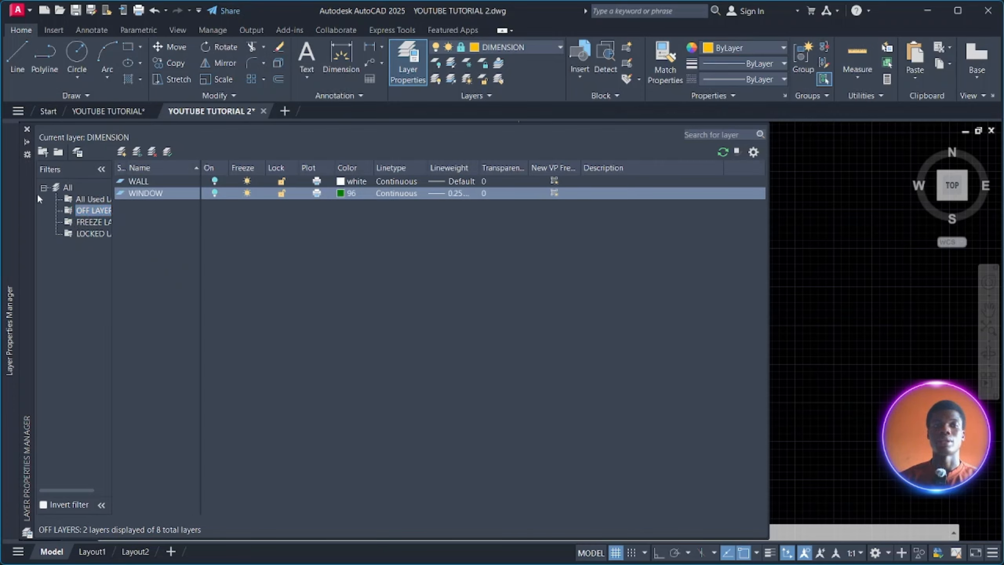
left_click(94, 222)
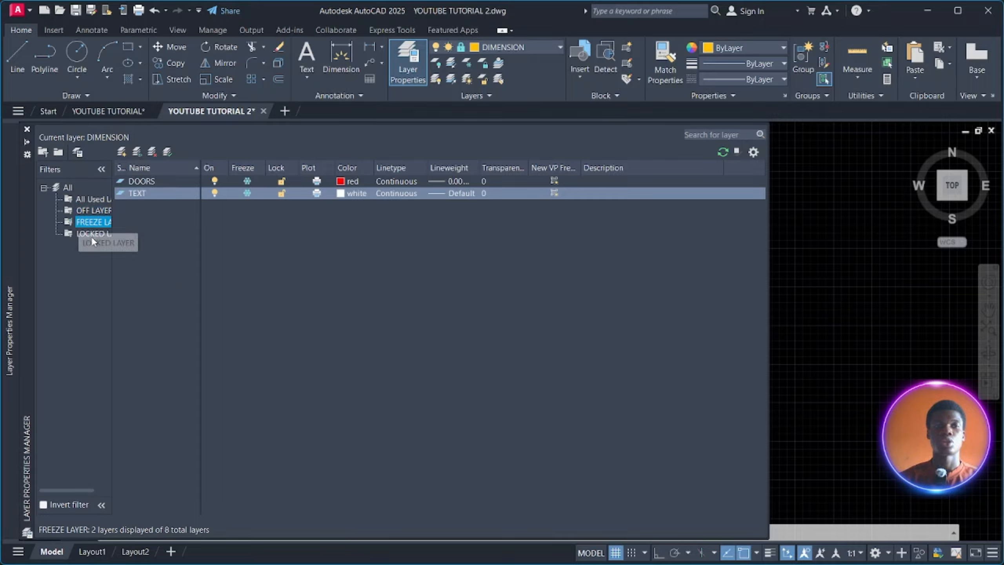
left_click(92, 234)
left_click(98, 200)
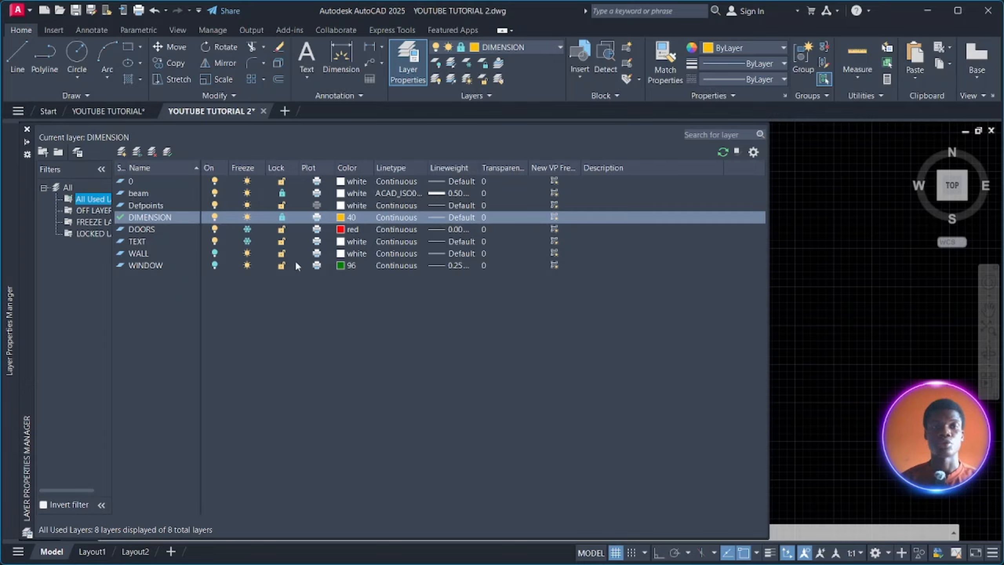
left_click(247, 229)
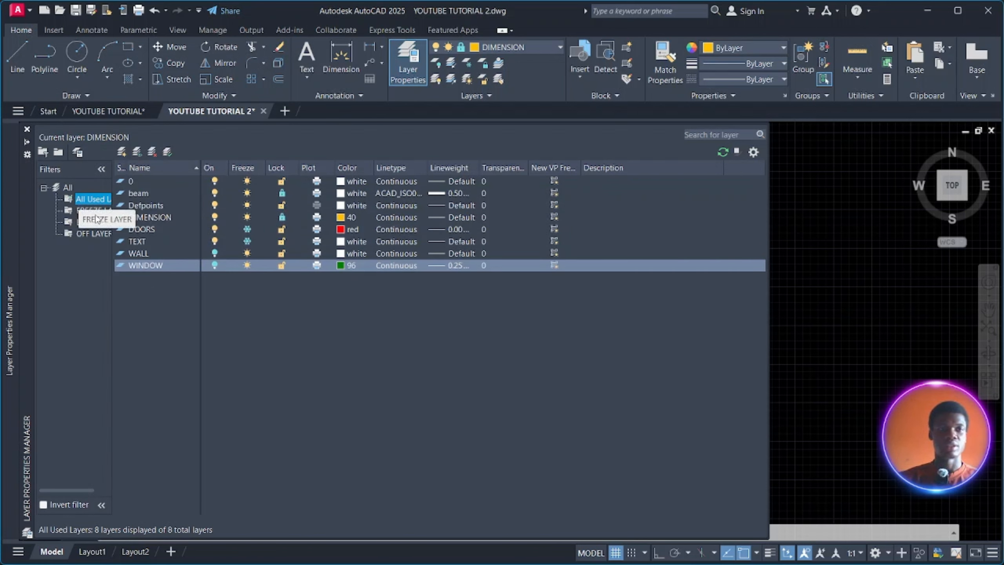
Step: Delete the FREEZE LAYER, LOCKED LAYER and OFF LAYERS property filters
left_click(106, 211)
key("Delete")
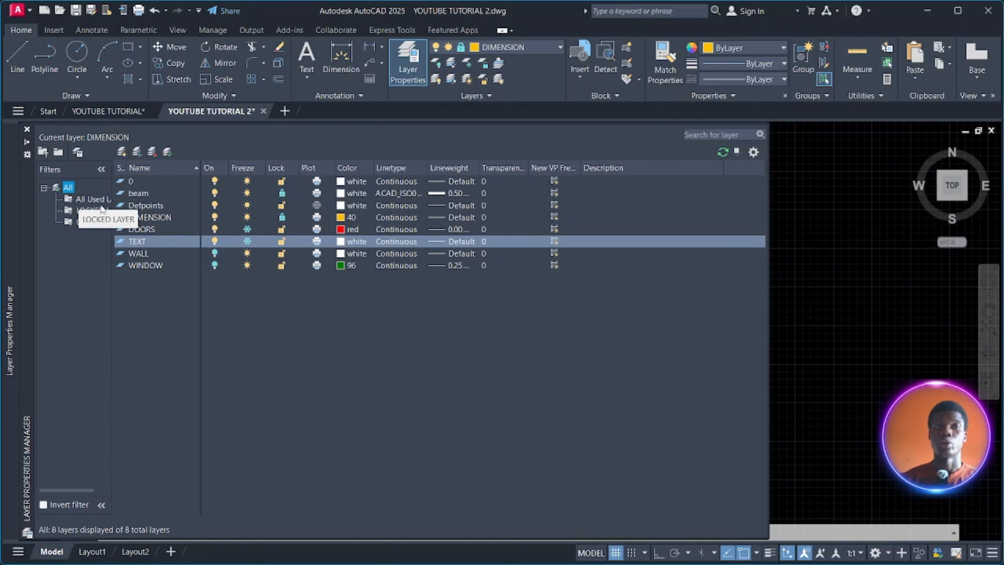
left_click(102, 210)
key("Delete")
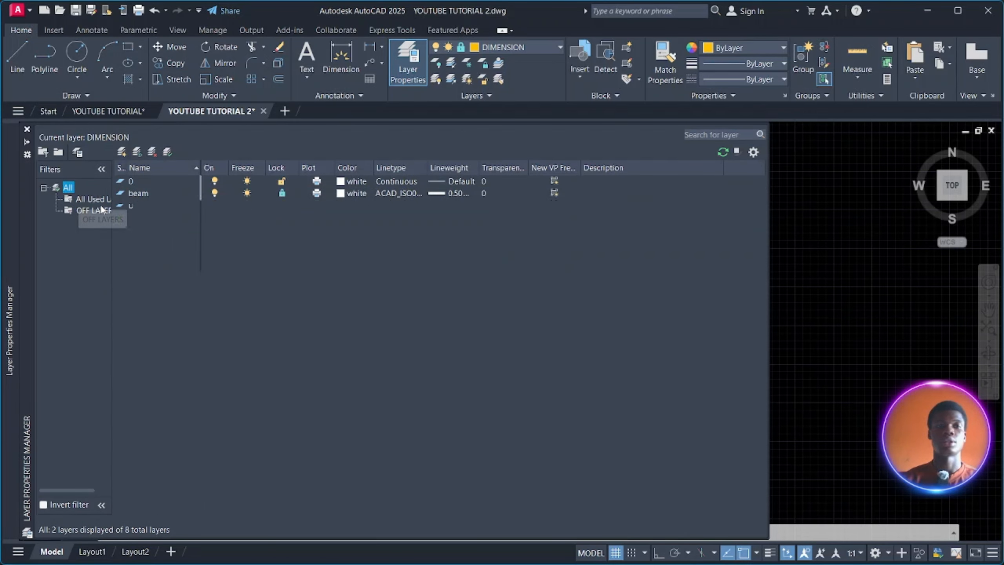
left_click(102, 209)
key("Delete")
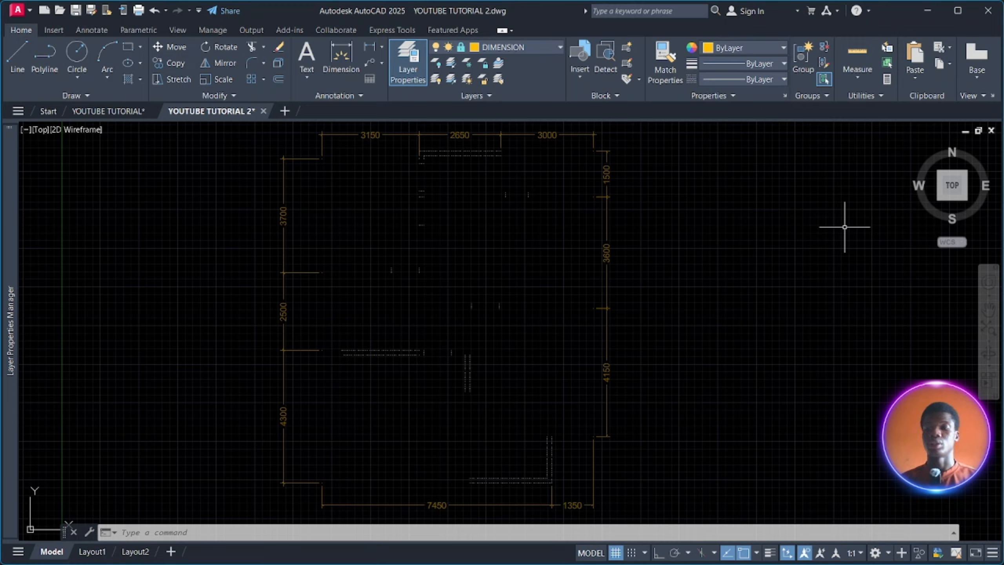
Step: Turn on the WINDOW and WALL layers and thaw the TEXT layer
left_click(514, 47)
left_click(437, 168)
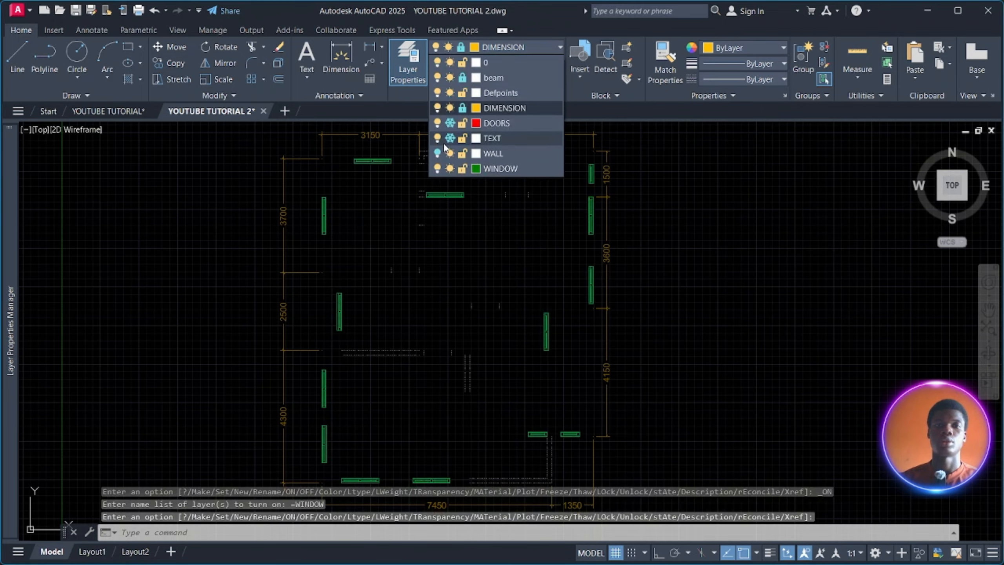
left_click(438, 153)
left_click(450, 138)
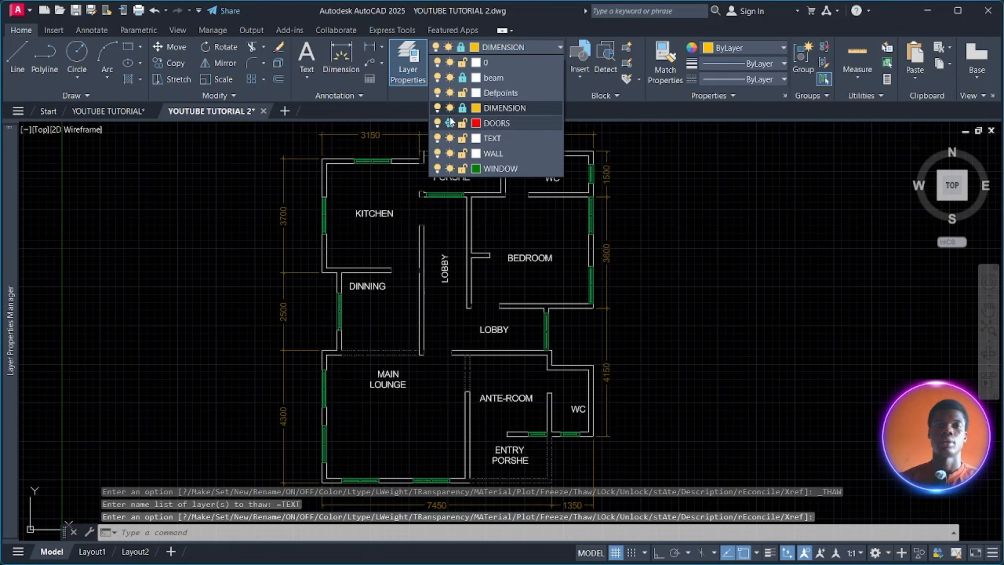
Step: Thaw the DOORS layer and unlock the DIMENSION and beam layers
left_click(455, 123)
left_click(593, 199)
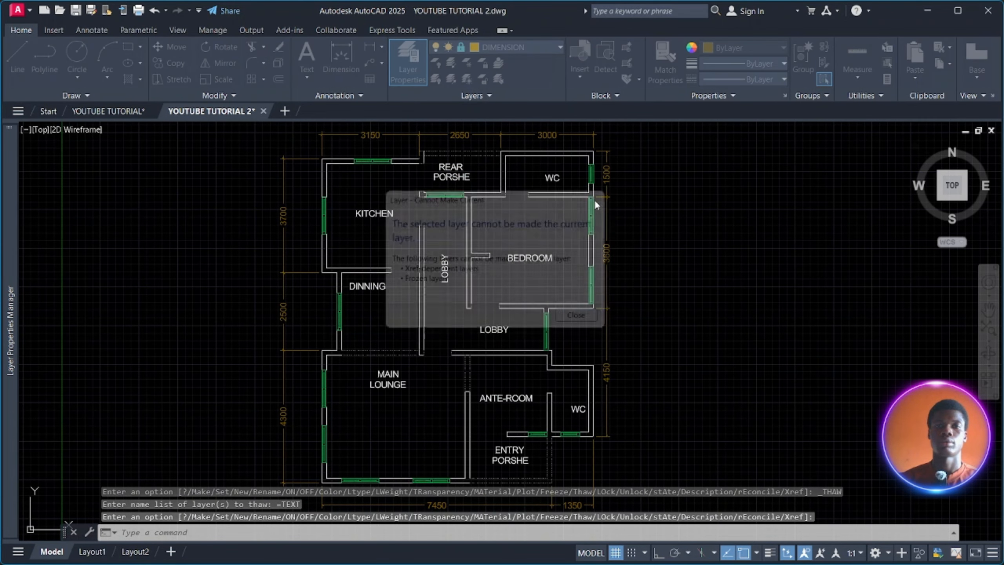
left_click(526, 47)
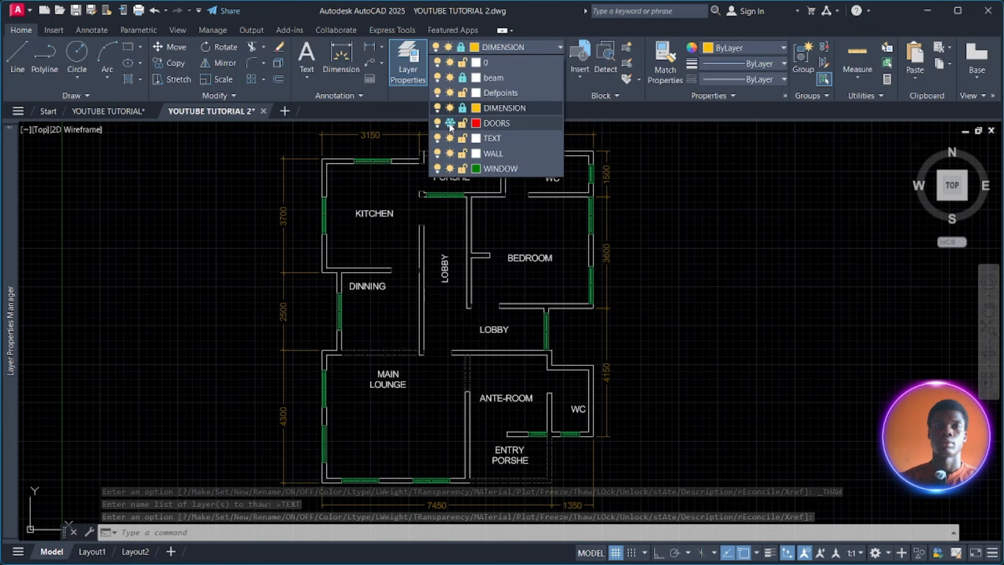
left_click(450, 123)
left_click(462, 78)
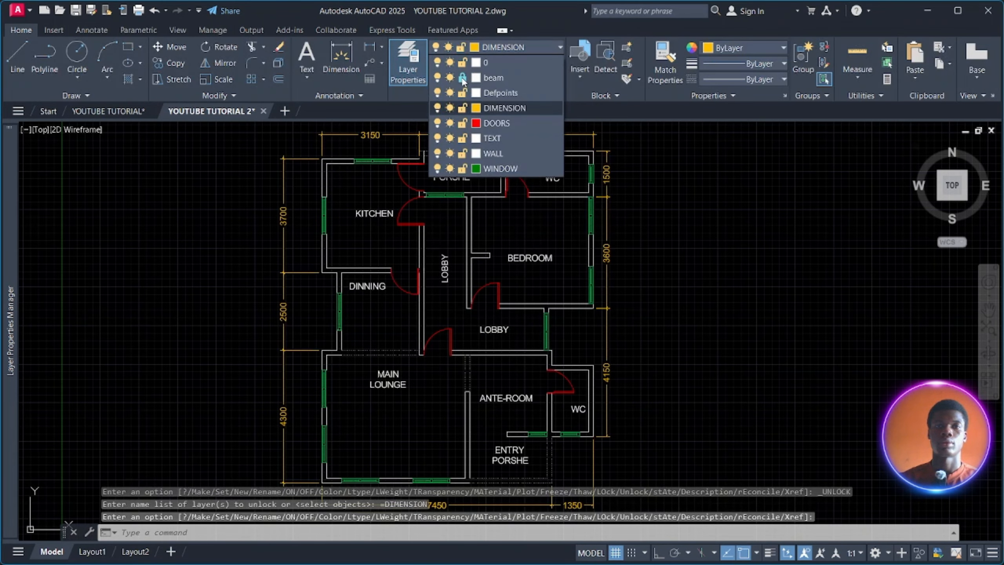
left_click(775, 267)
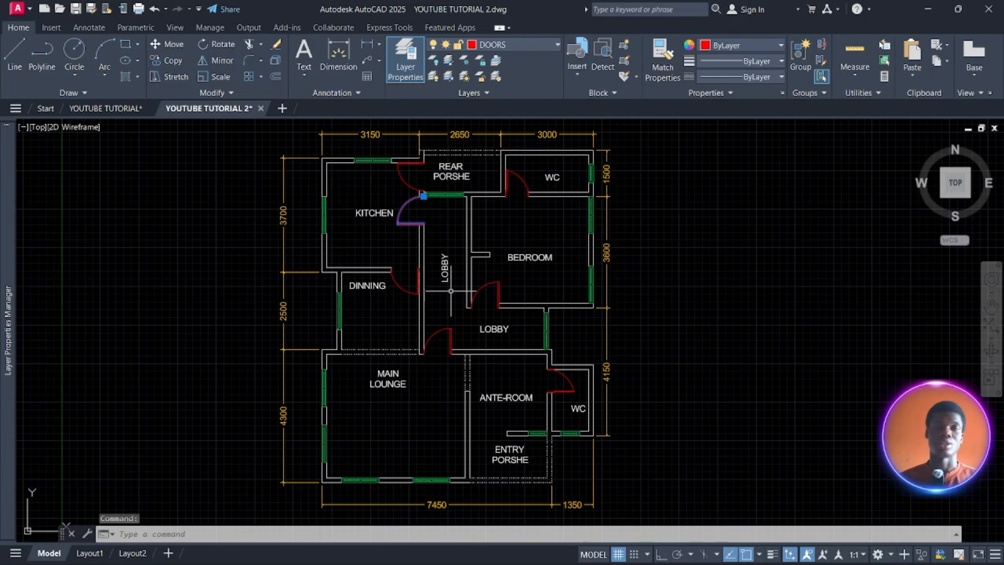
Step: Try to delete the DOORS layer from the layer list, and clear the door selection
mouse_move(3, 246)
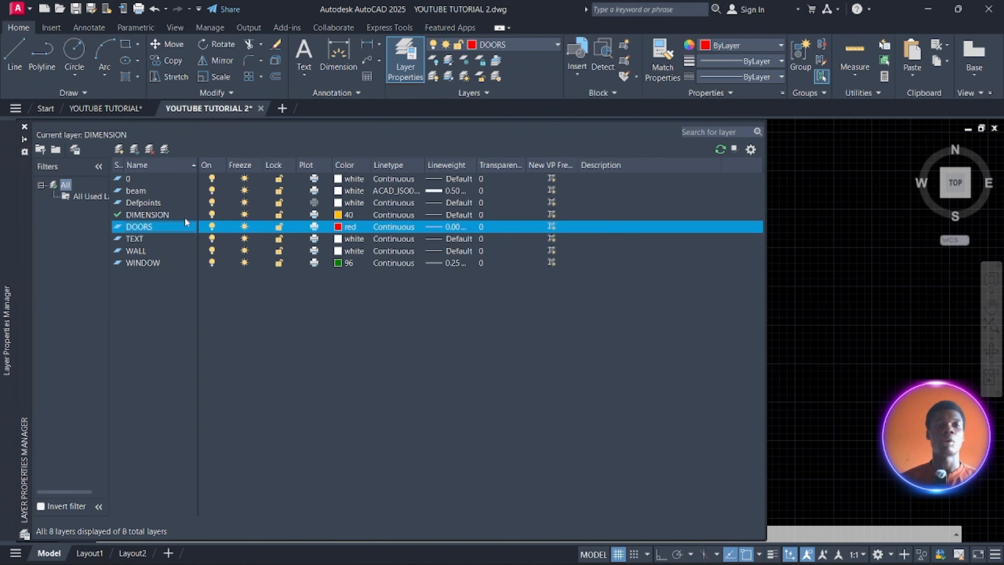
left_click(151, 150)
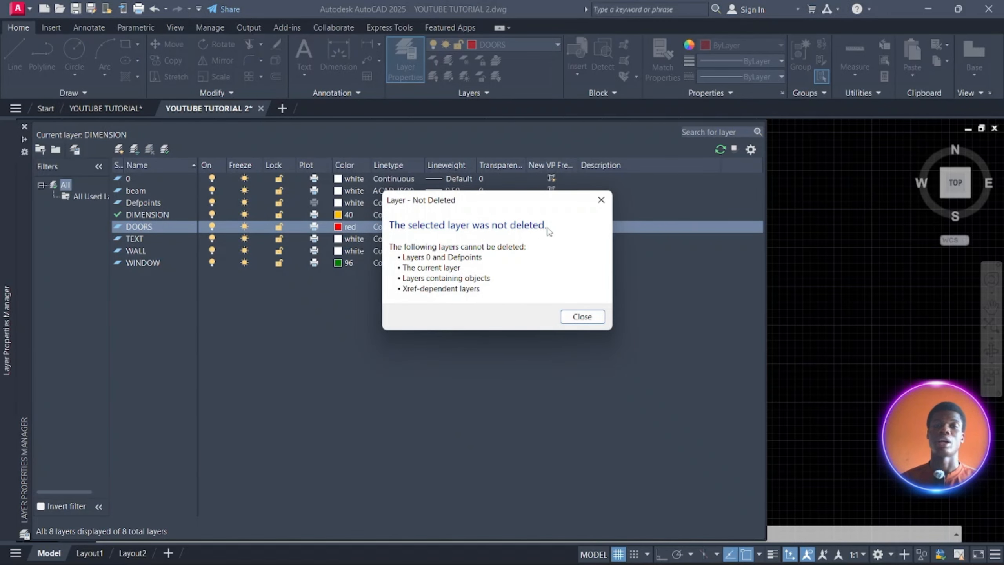
left_click(600, 201)
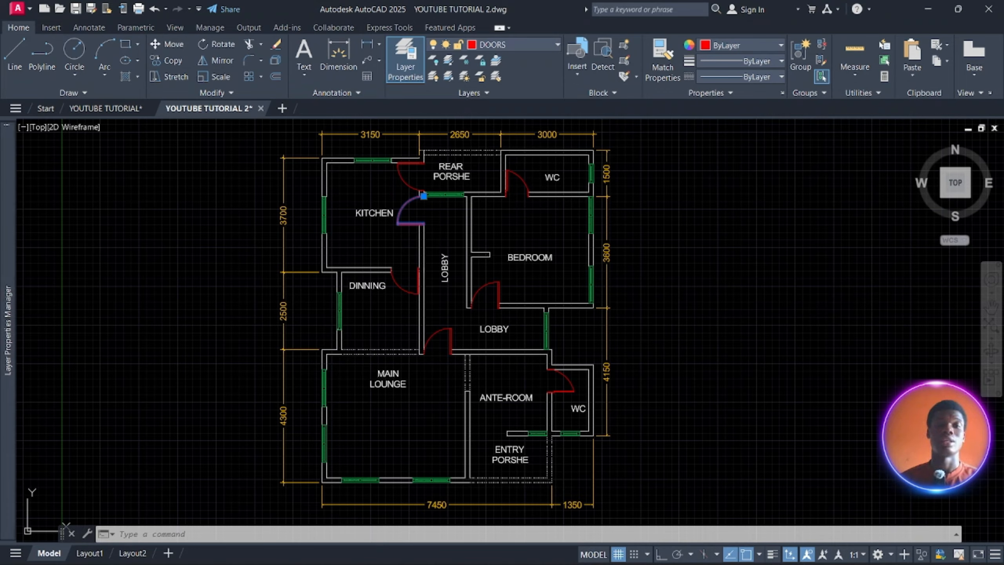
key("Escape")
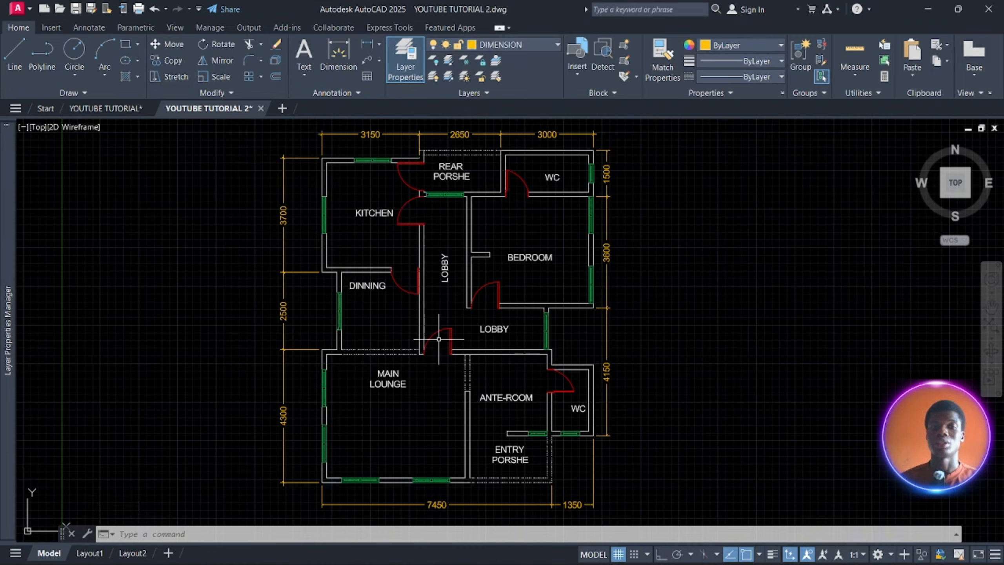
Step: Check which layer the MAIN LOUNGE label is on, and deselect it
left_click(382, 376)
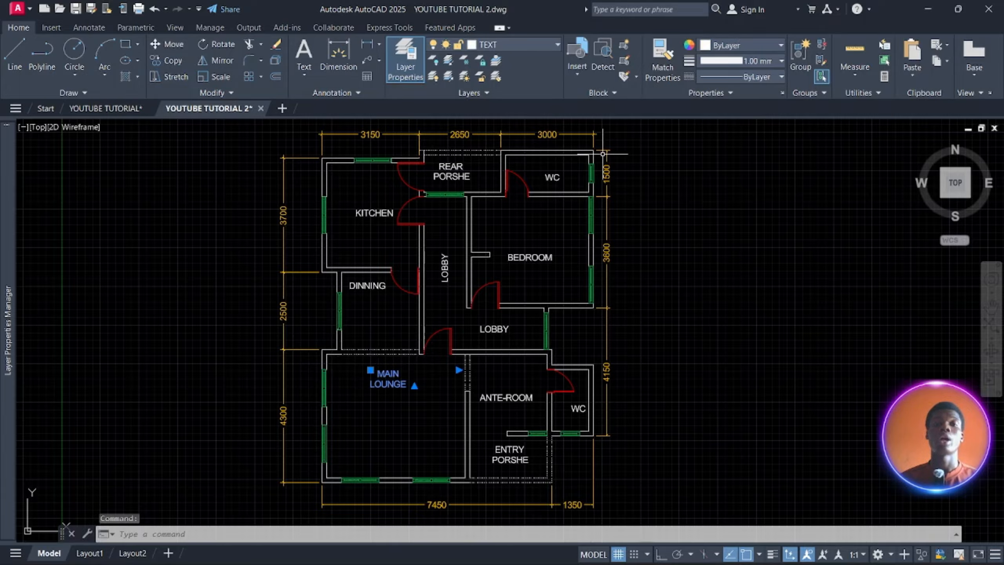
left_click(550, 44)
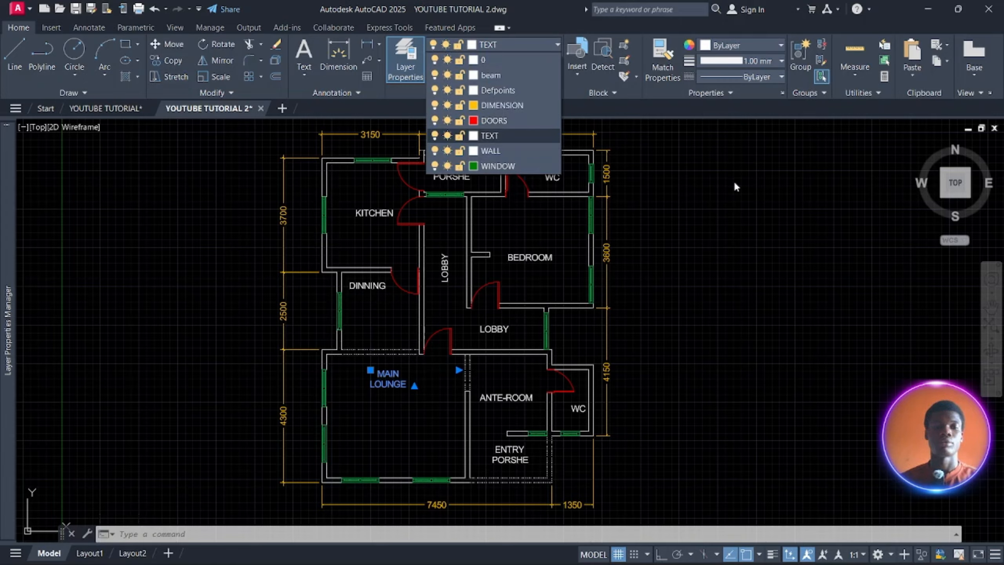
key("Escape")
key("Escape")
key("Escape")
Step: With DIMENSION as the current layer, delete the TEXT layer by picking the MAIN LOUNGE label, and undo the deletion
left_click(552, 46)
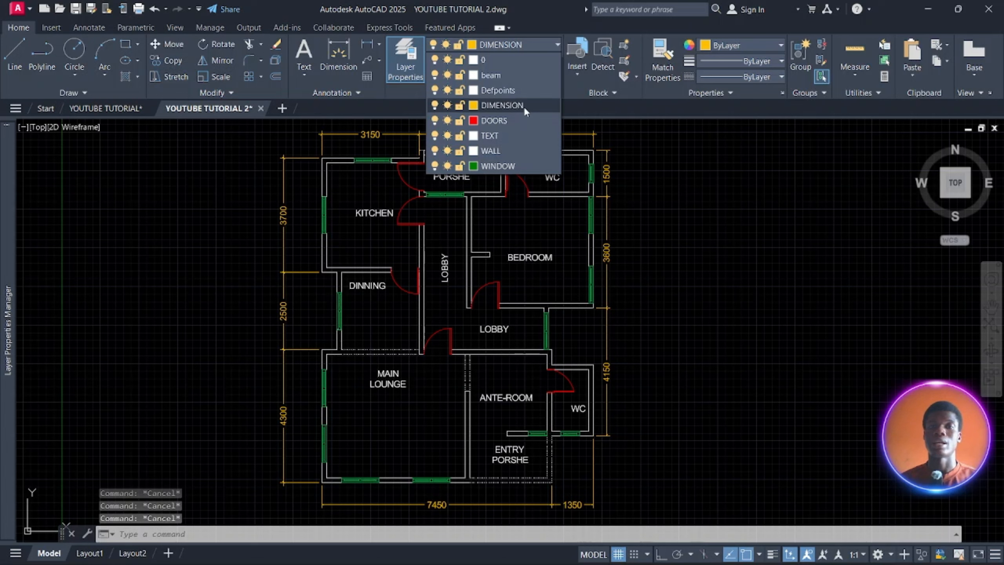
left_click(523, 105)
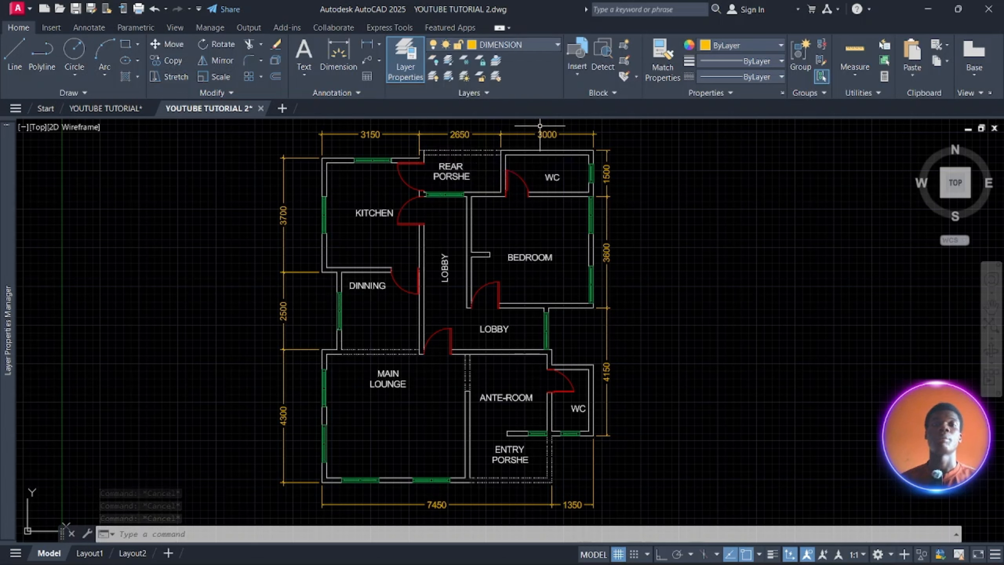
left_click(507, 88)
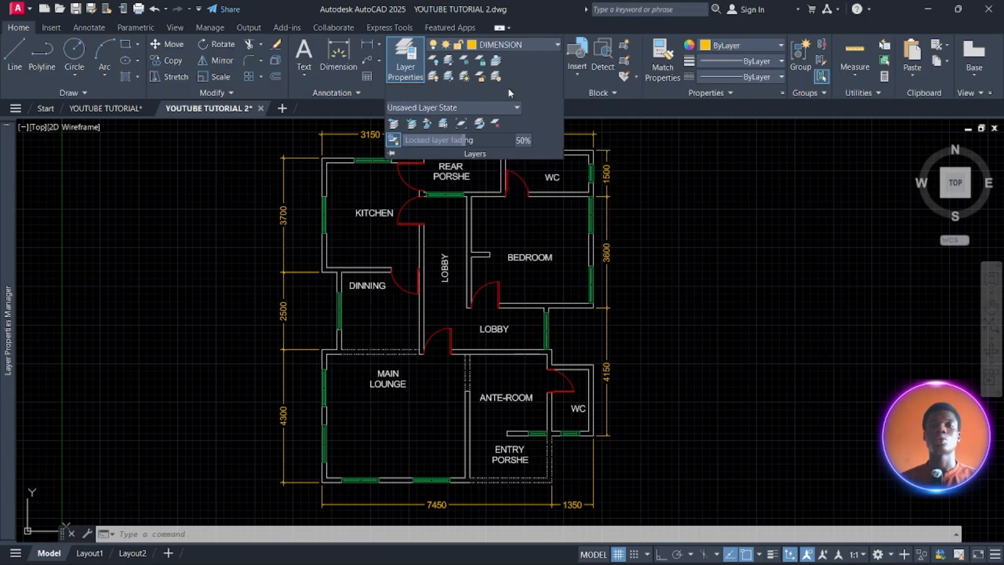
left_click(496, 125)
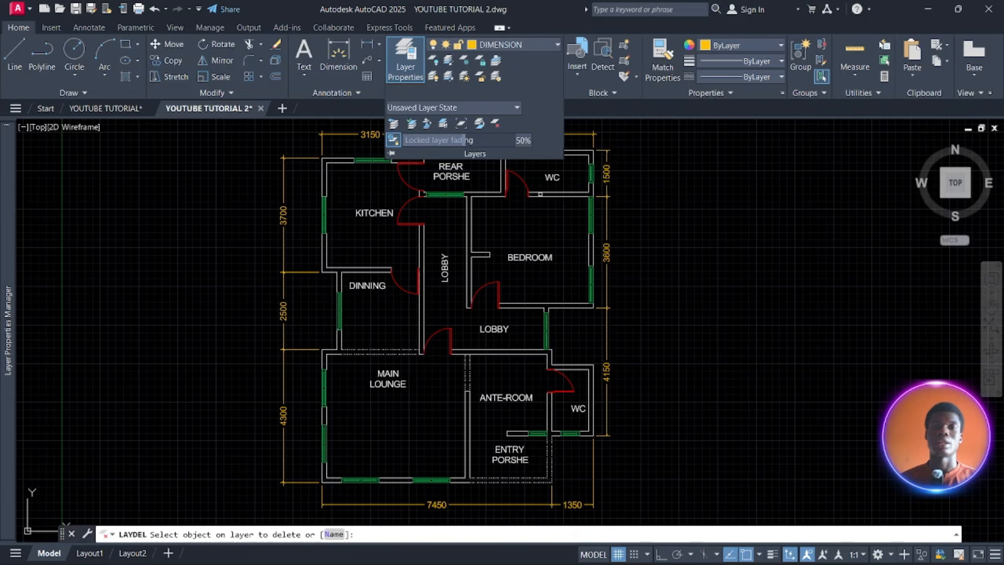
left_click(393, 383)
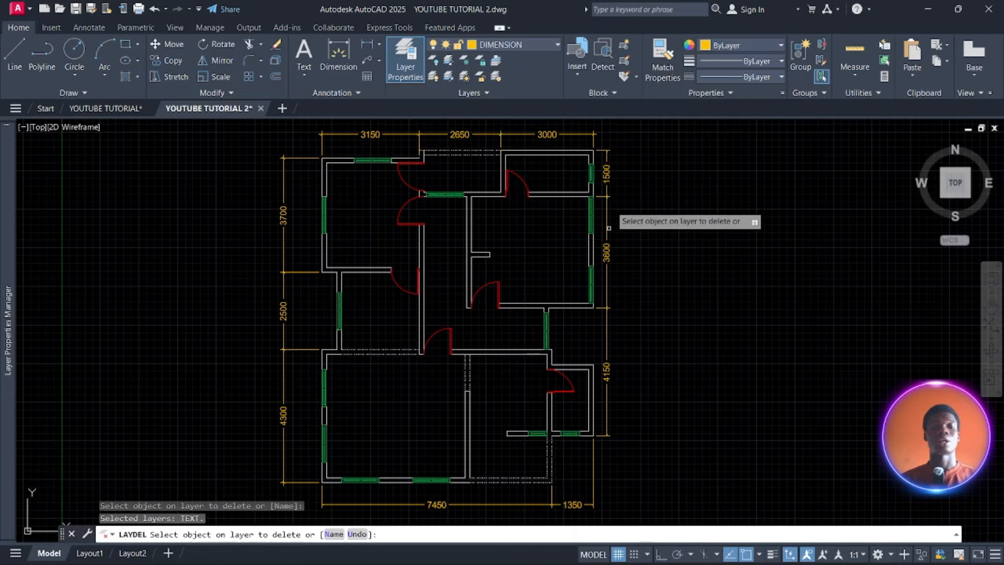
key("Return")
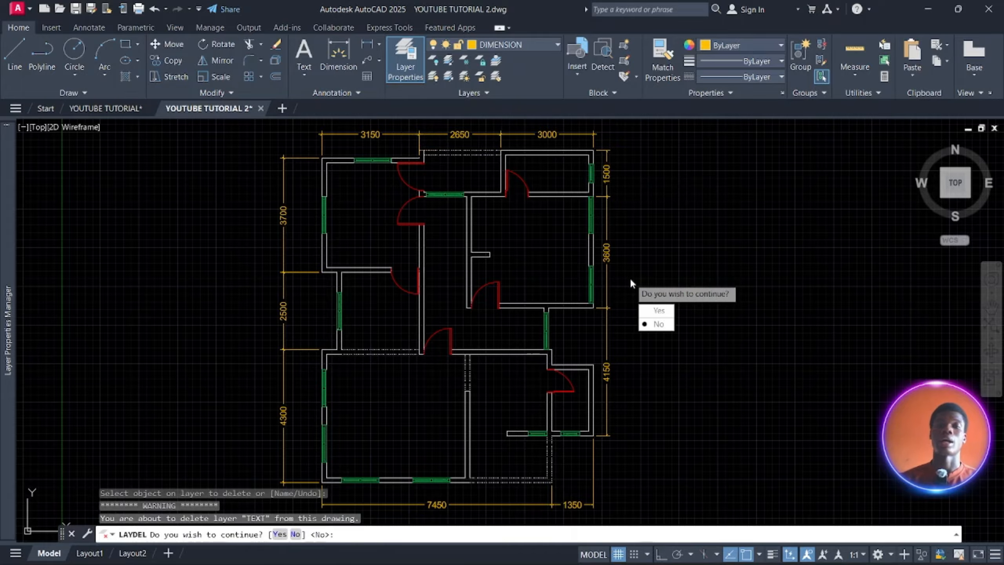
left_click(663, 309)
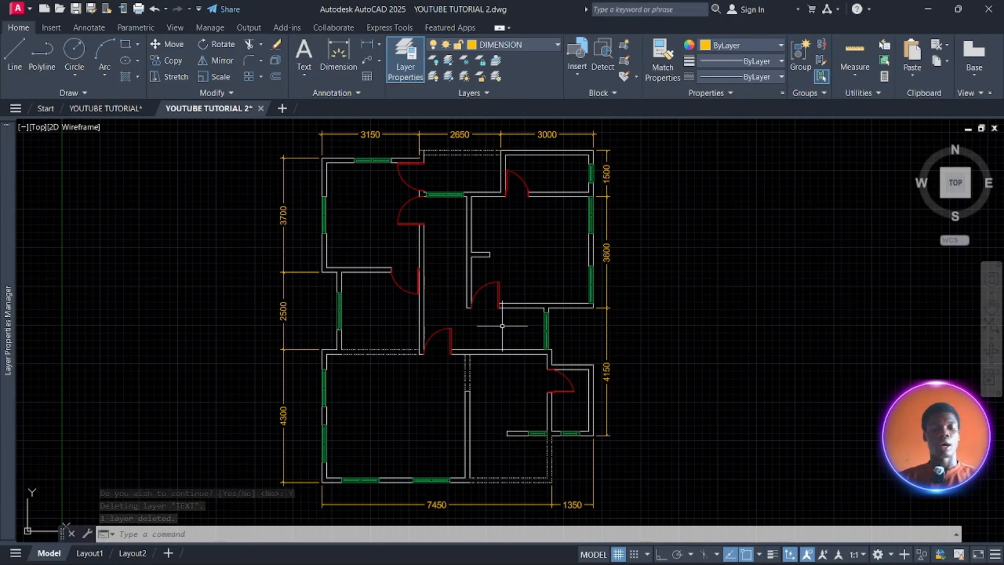
key("ctrl+z")
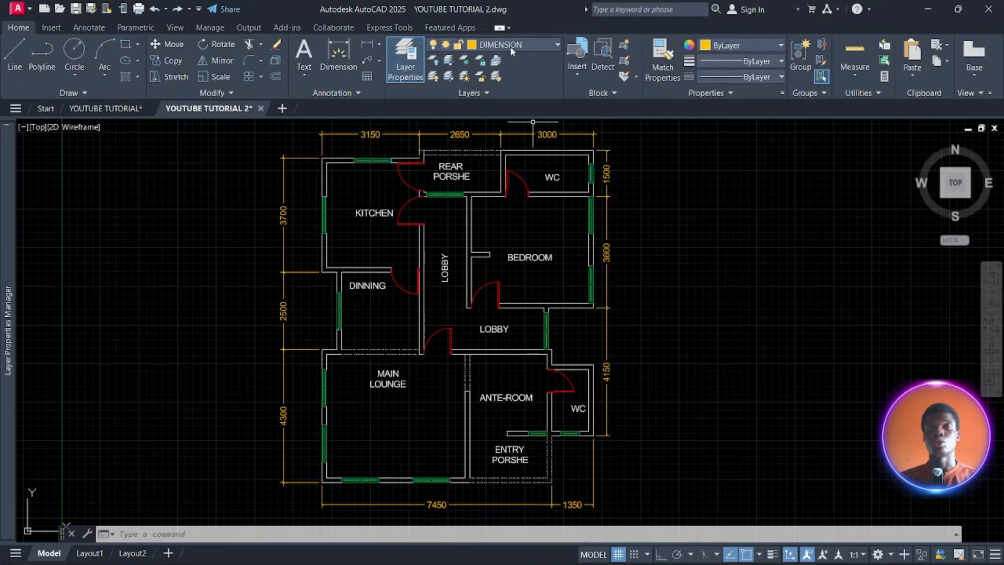
Step: Make TEXT the current layer and try to delete it with LAYDEL by picking the MAIN LOUNGE label
left_click(548, 44)
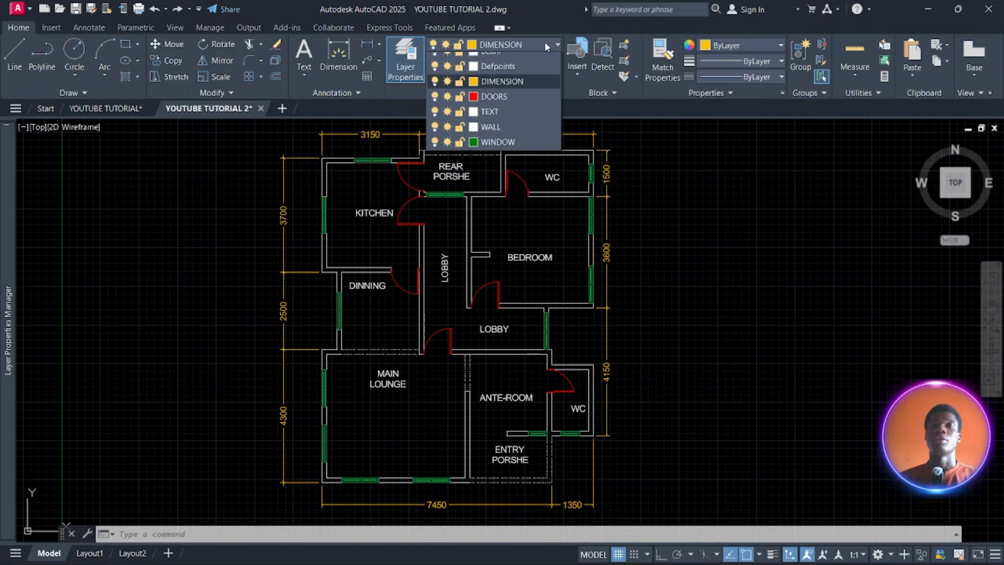
left_click(507, 134)
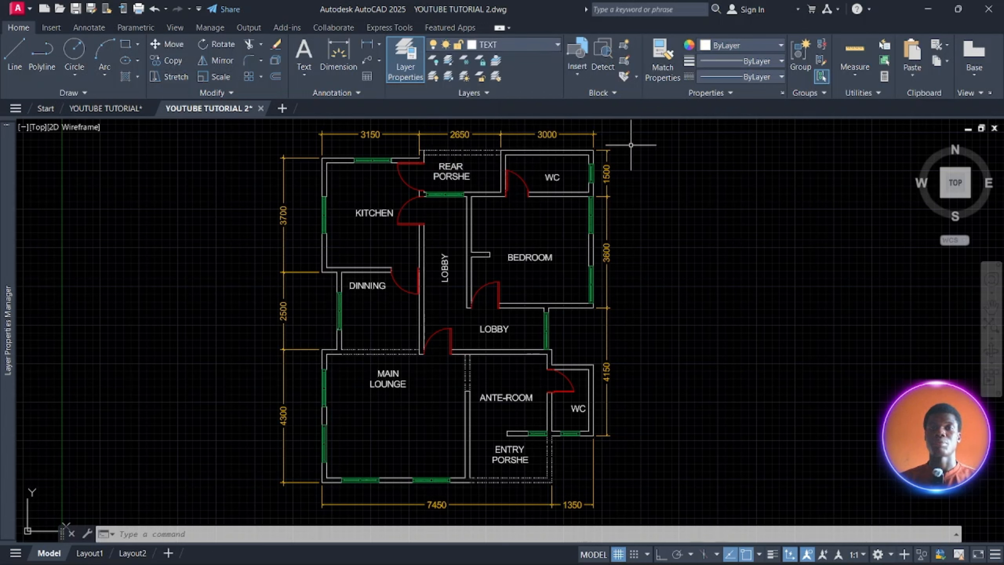
left_click(474, 93)
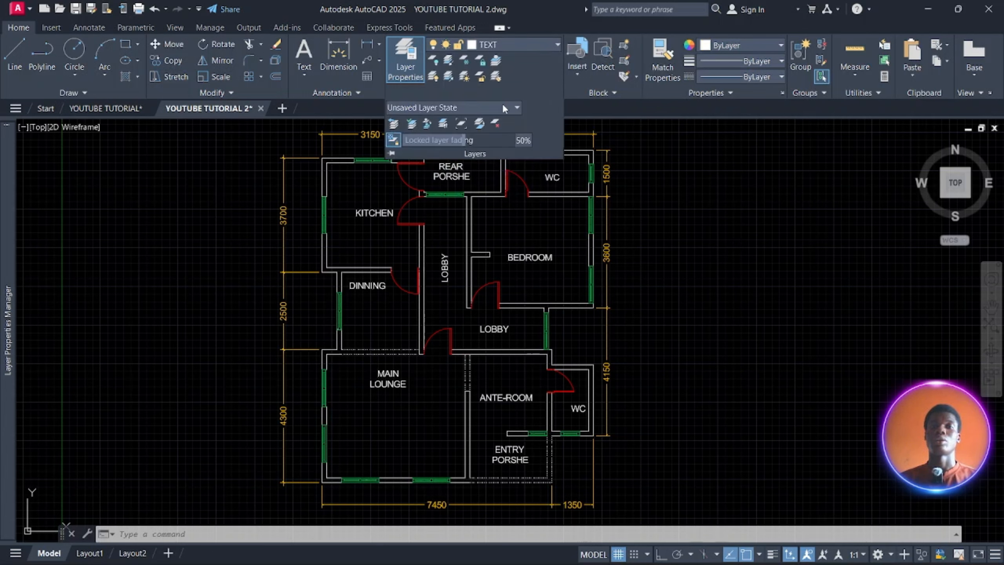
left_click(493, 123)
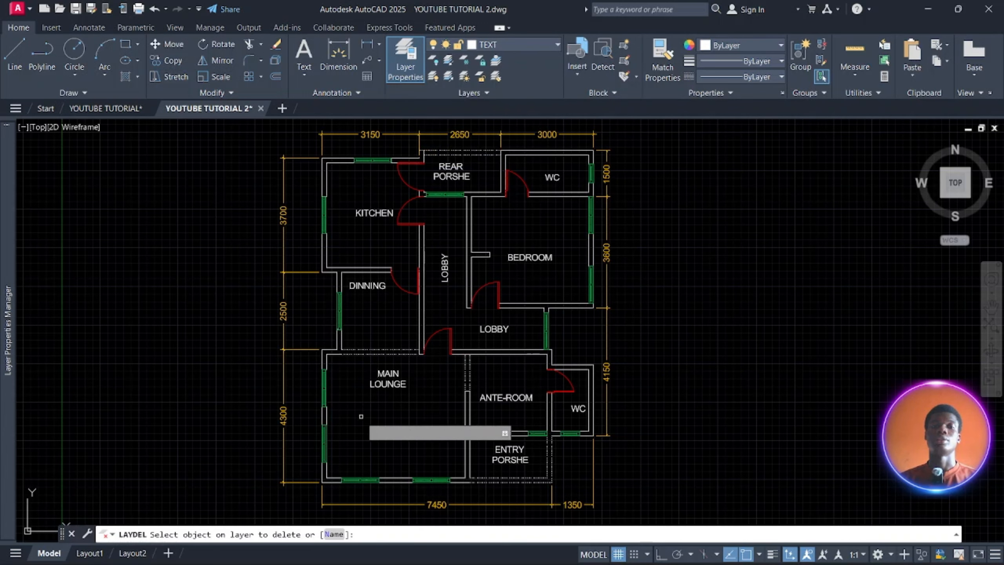
left_click(389, 383)
left_click(389, 383)
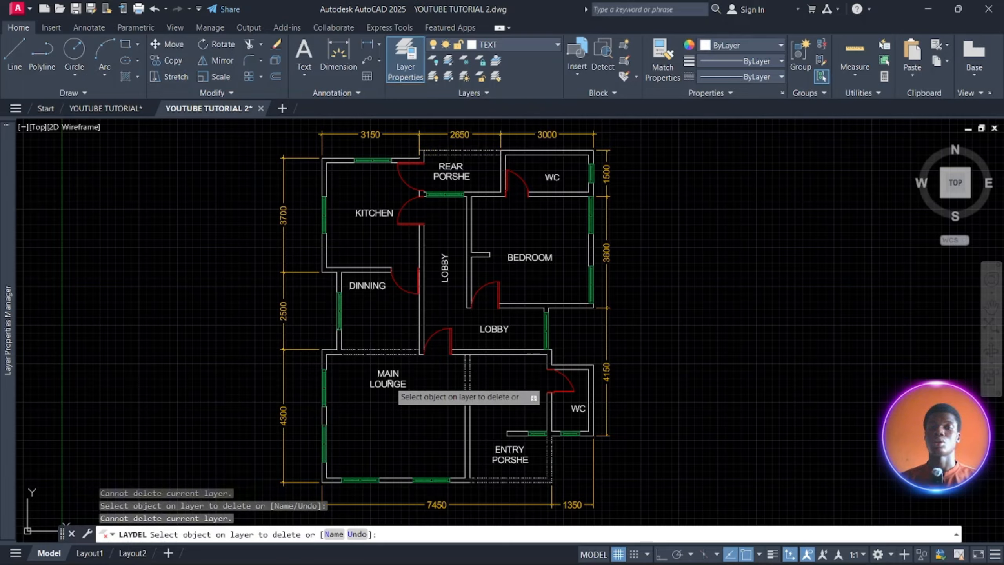
key("Escape")
key("Escape")
key("Escape")
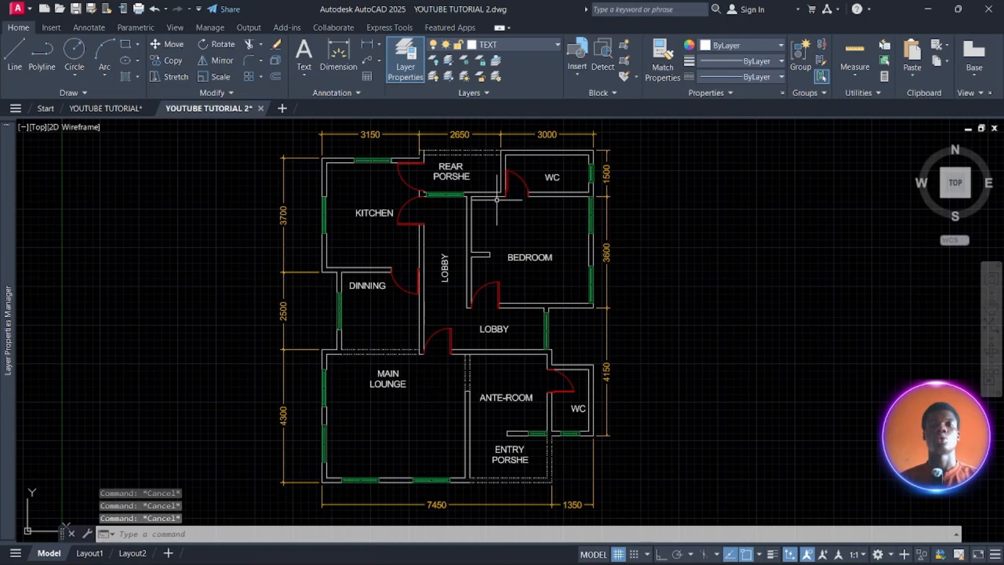
Step: Make DIMENSION the current layer
left_click(543, 41)
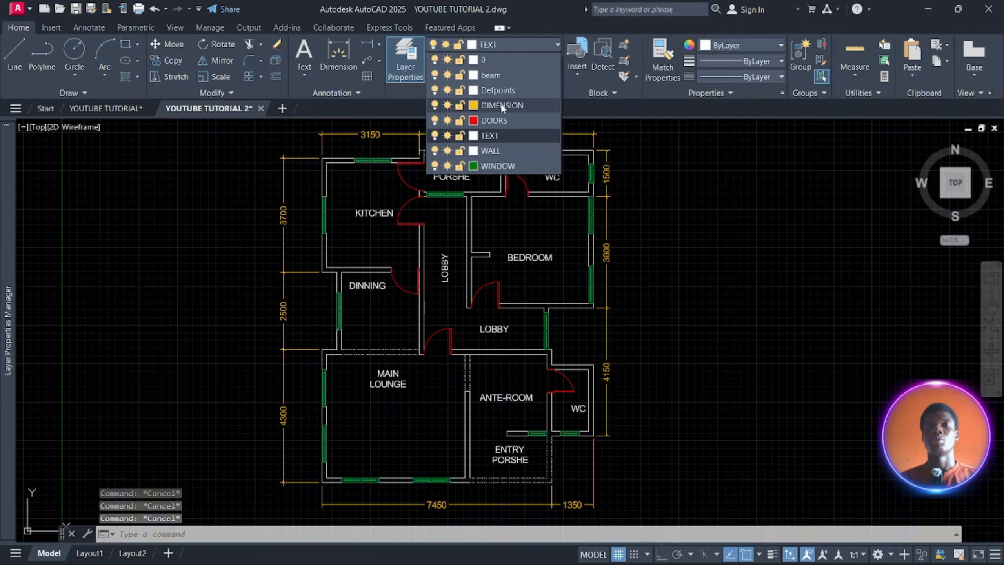
left_click(501, 102)
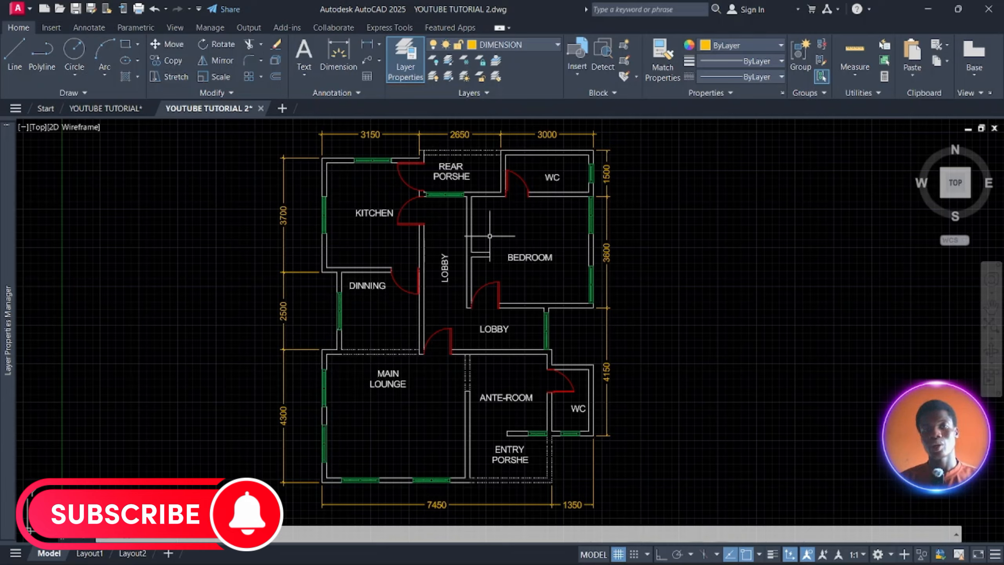
left_click(508, 92)
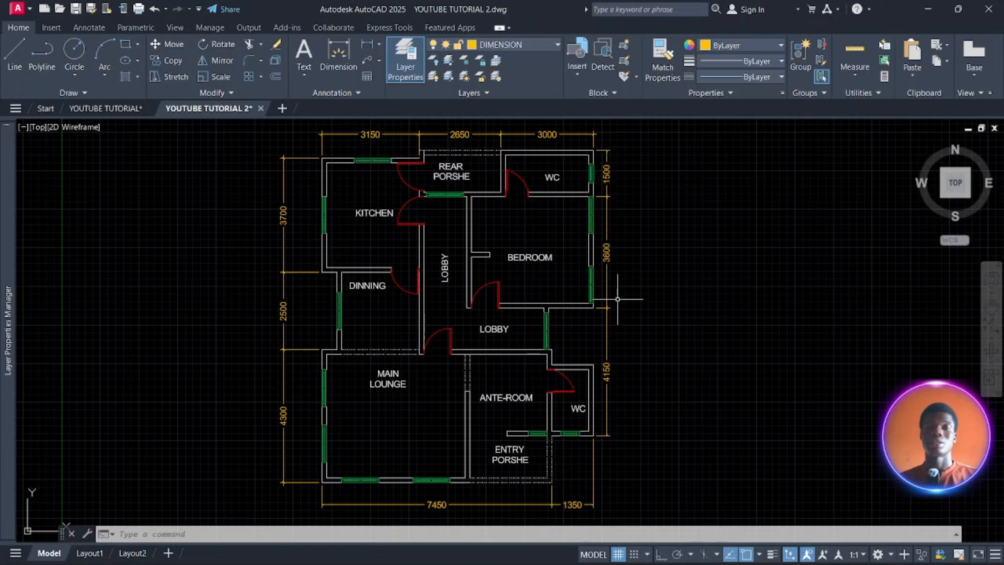
key("Escape")
key("Escape")
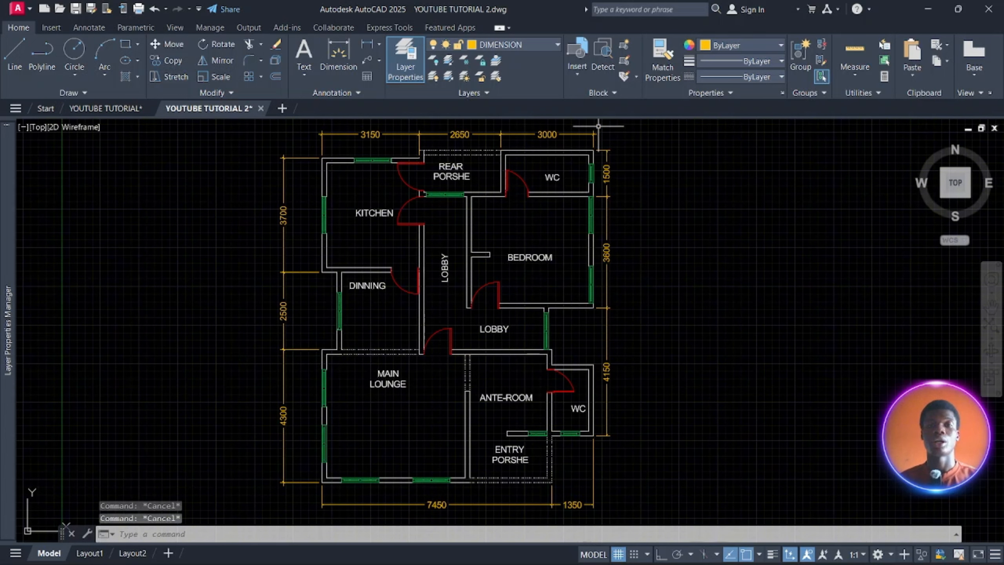
Step: Merge the TEXT layer into the DIMENSION layer with LAYMRG by picking the BEDROOM label and the 3600 dimension
left_click(476, 93)
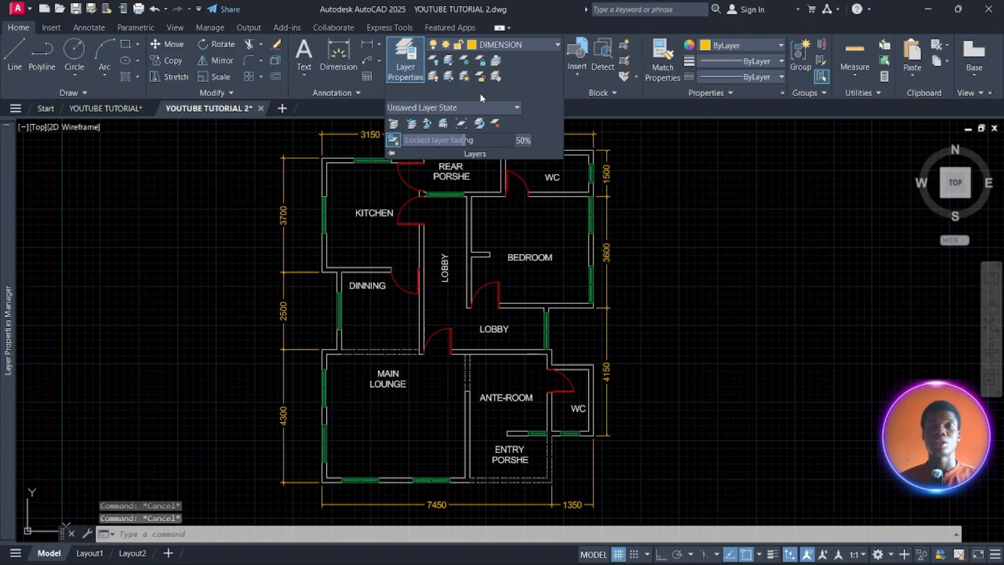
left_click(480, 124)
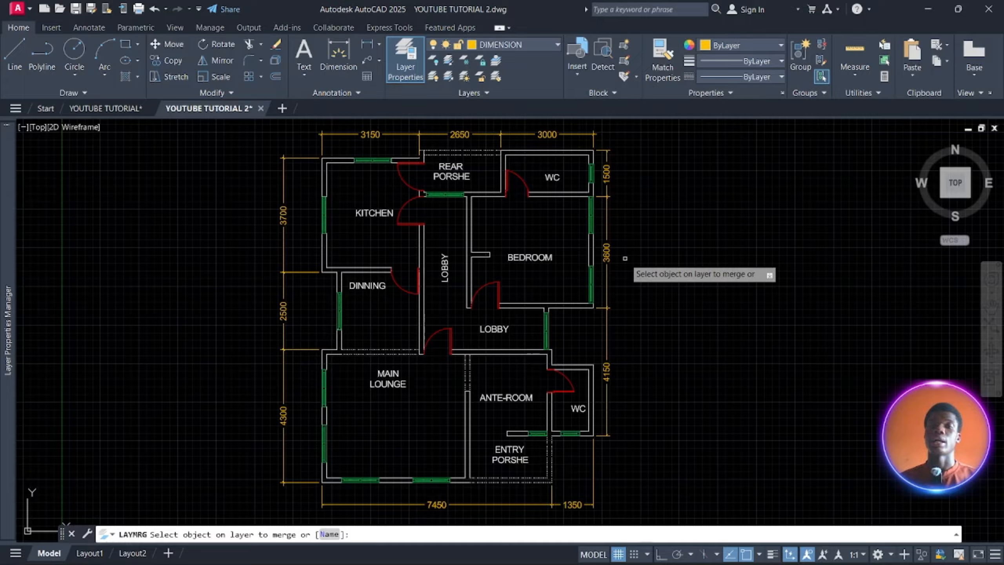
left_click(539, 257)
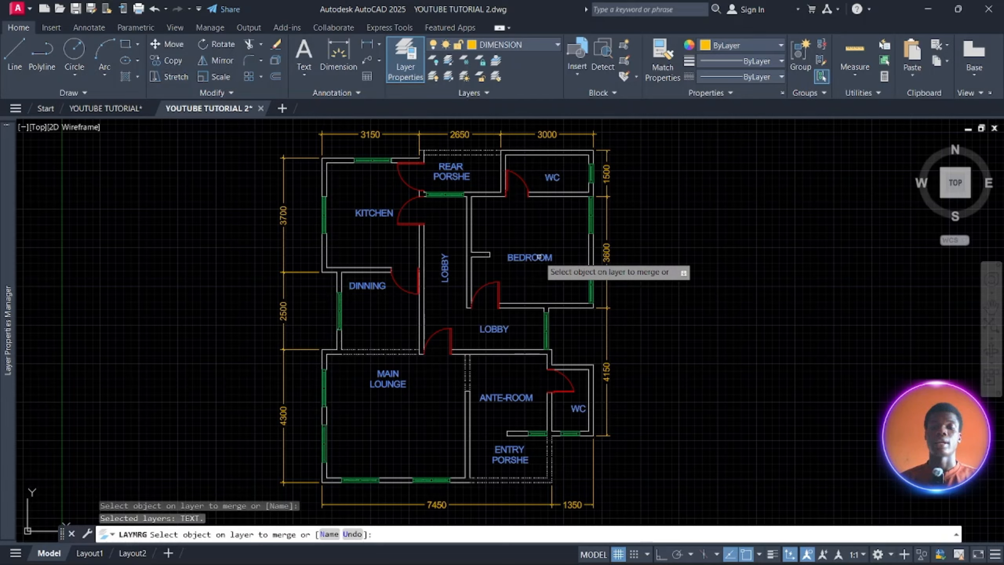
key("Return")
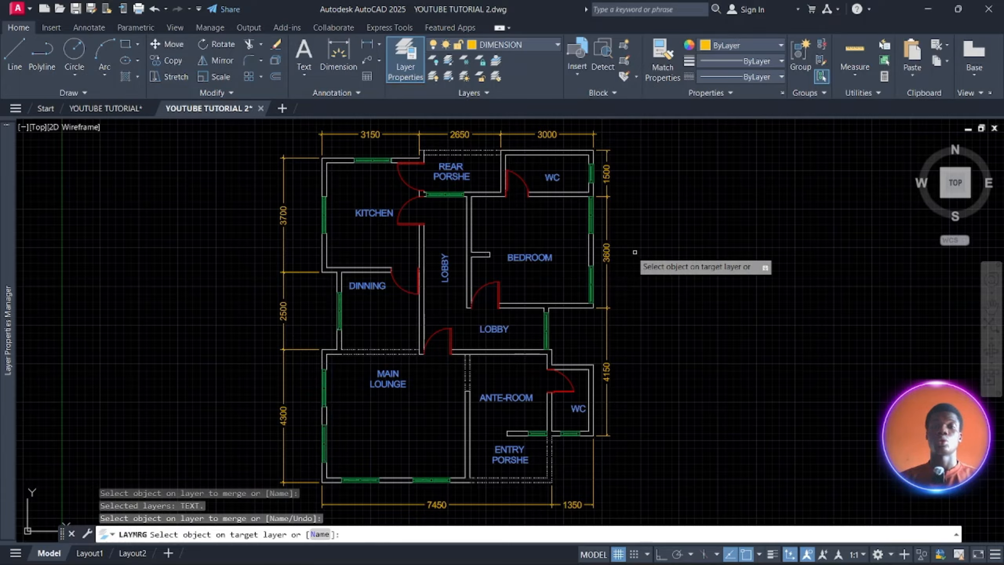
left_click(606, 249)
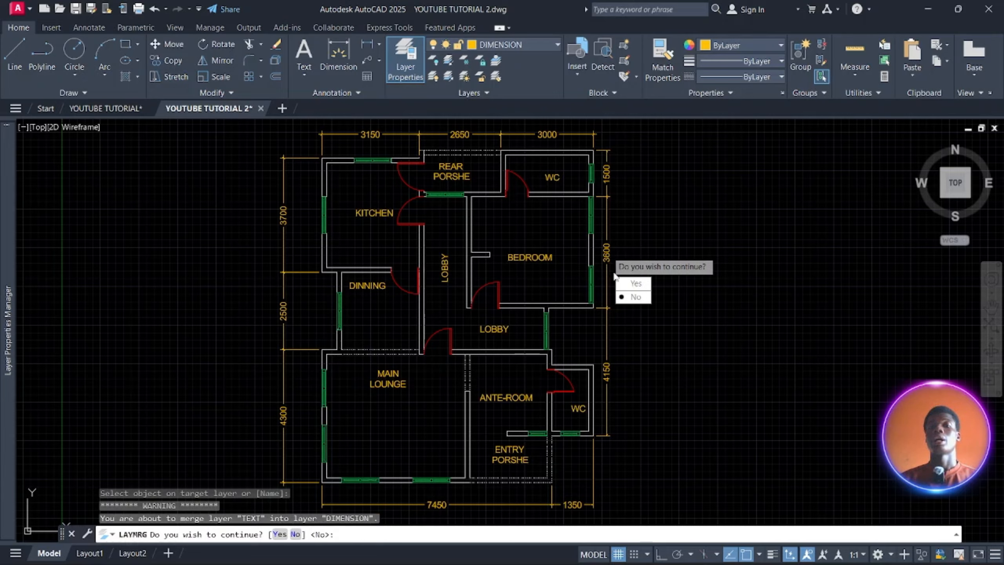
left_click(644, 283)
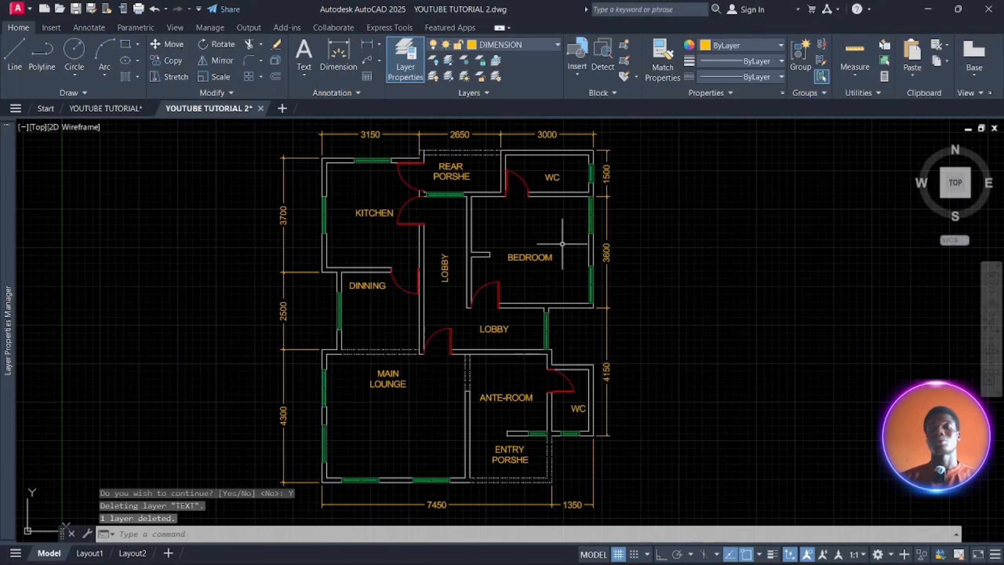
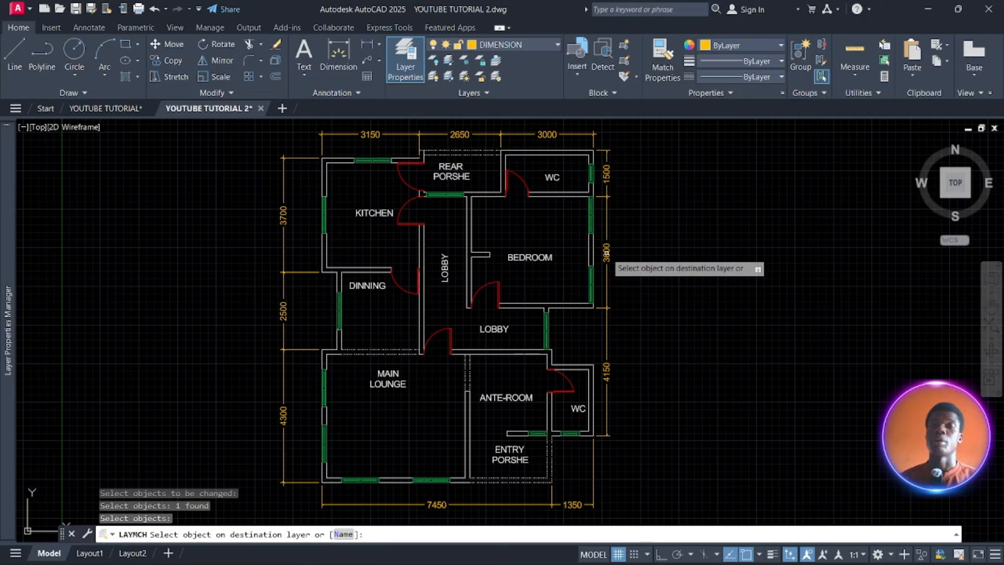
Step: Match the BEDROOM label to the 3600 dimension's layer, compare it with the MAIN LOUNGE label's layer, and undo the match
left_click(607, 252)
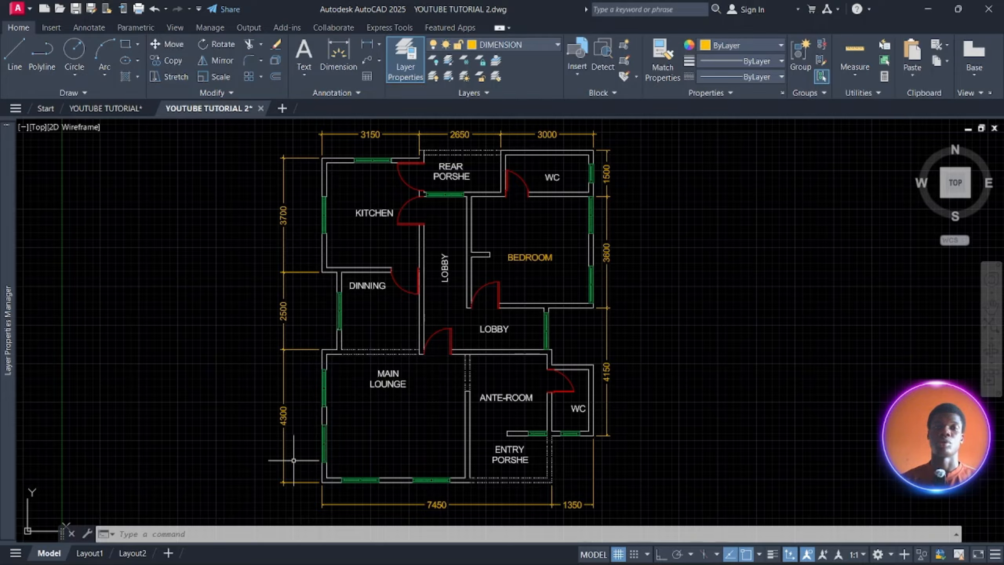
left_click(387, 380)
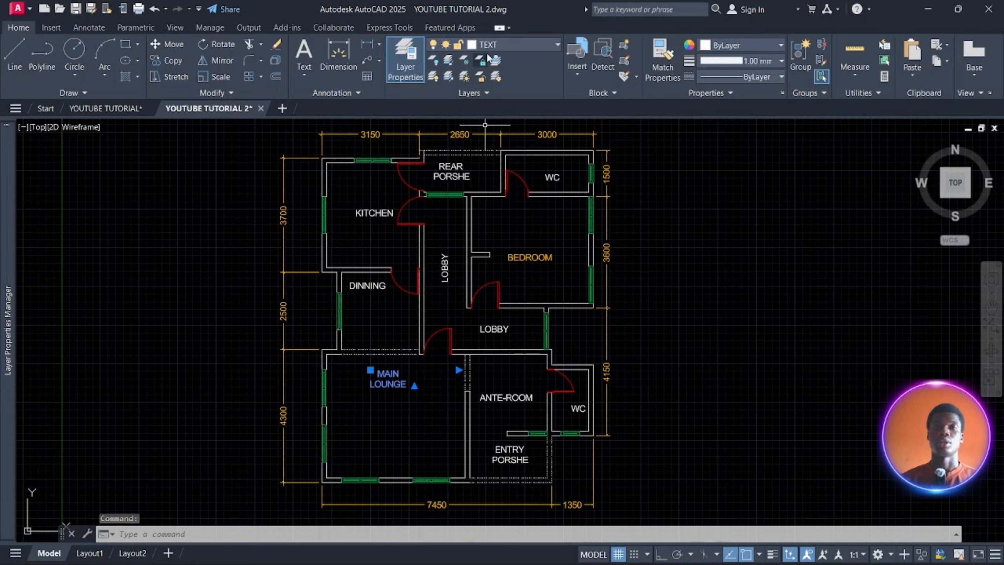
key("Escape")
key("Escape")
key("Escape")
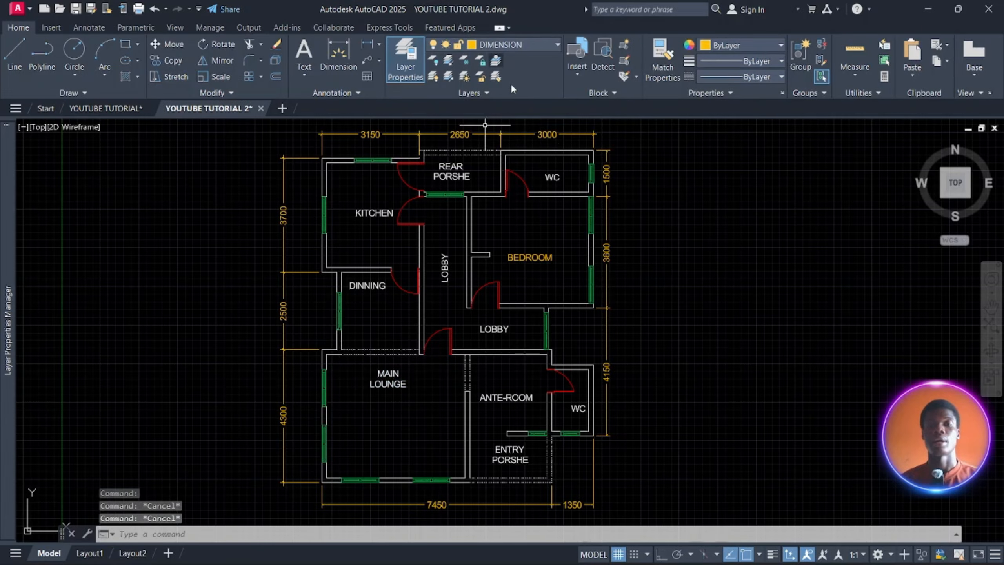
key("ctrl+z")
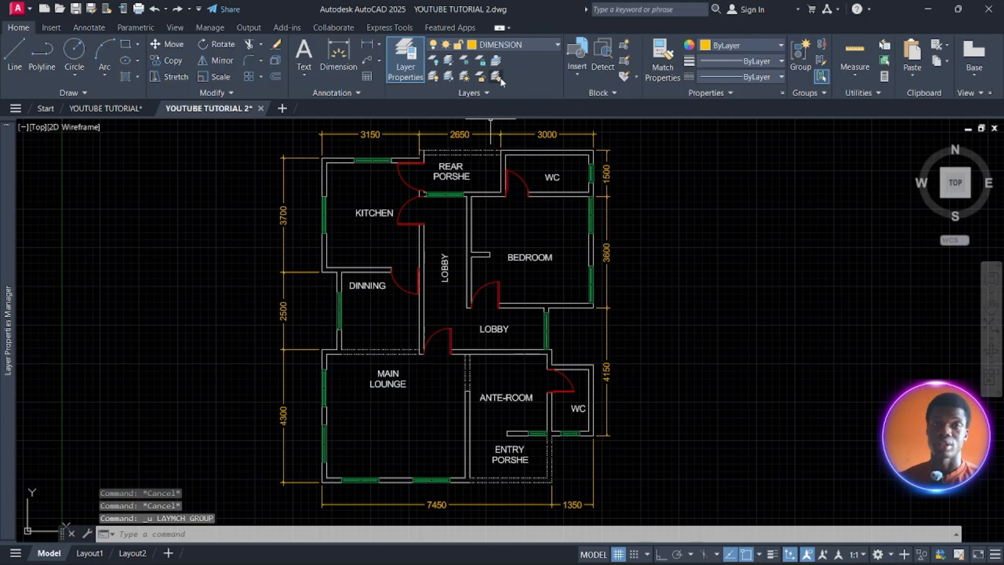
Step: Copy the BEDROOM label to the DIMENSION layer with COPYTOLAYER, using the 3000 dimension as destination, and place the copy east of the plan
left_click(485, 92)
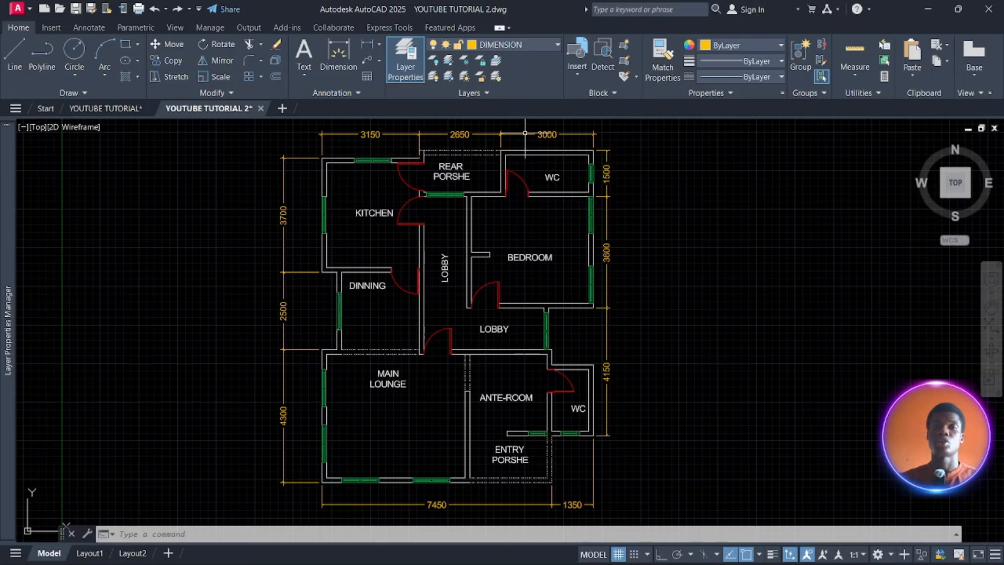
left_click(484, 91)
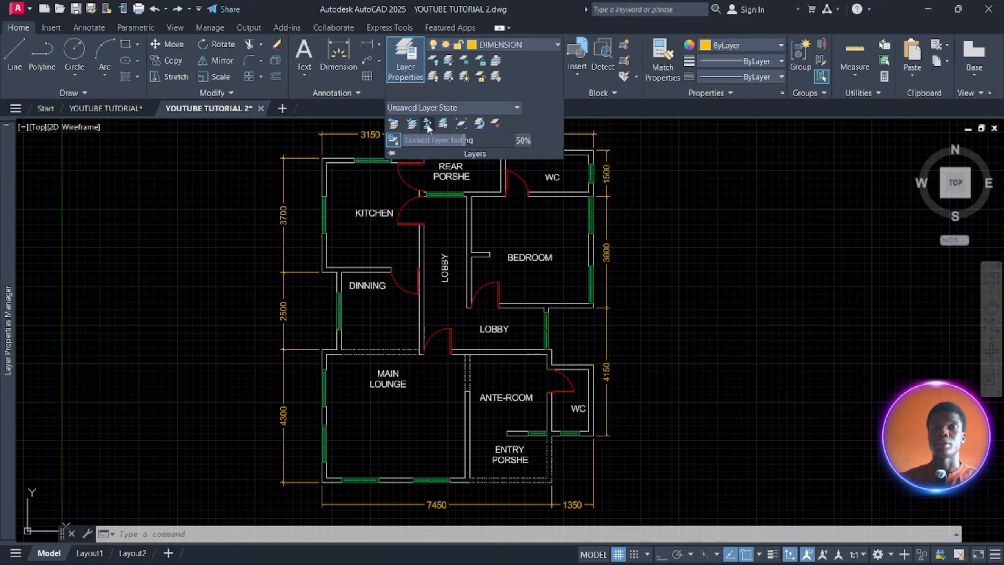
left_click(427, 125)
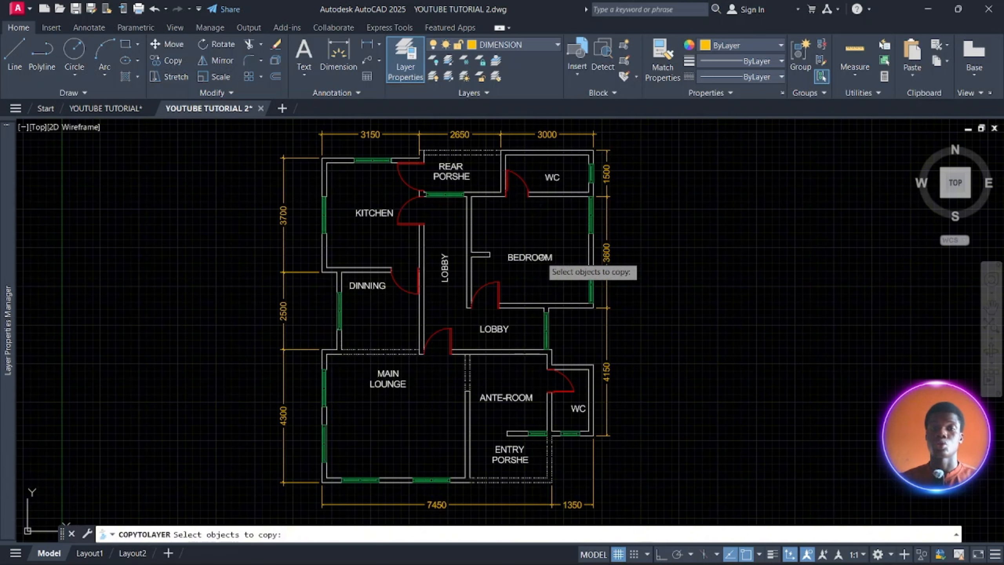
left_click(517, 257)
key("Return")
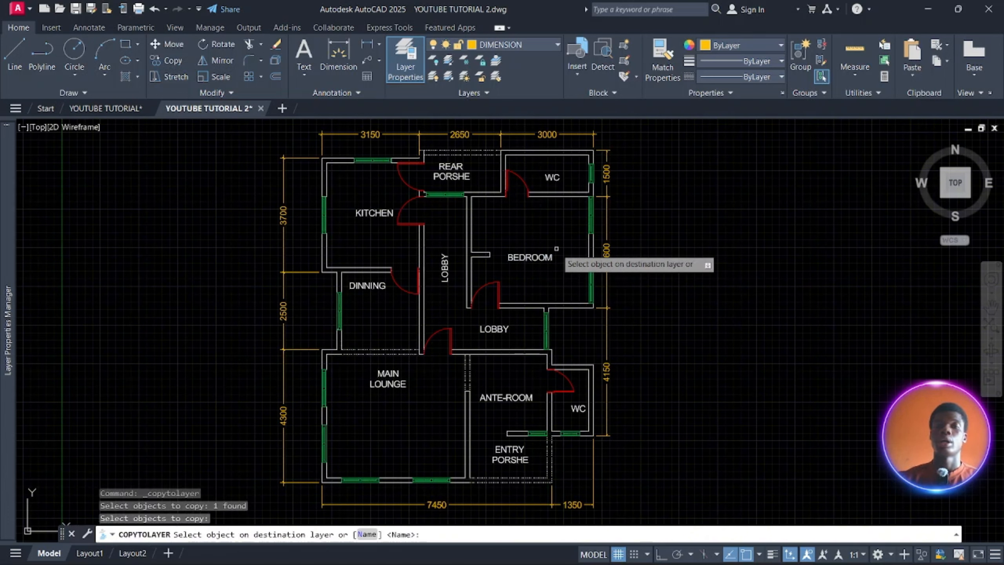
left_click(544, 137)
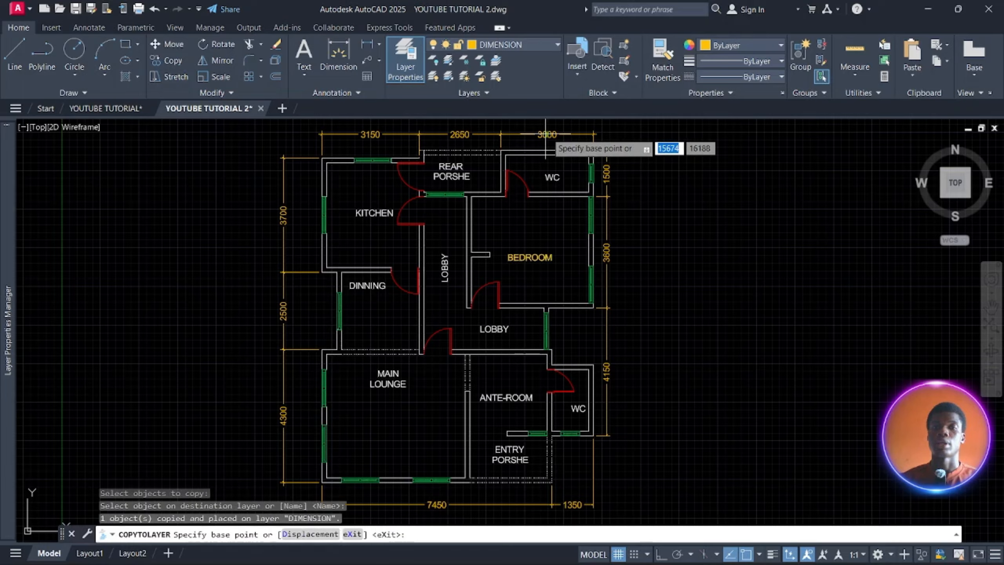
left_click(551, 260)
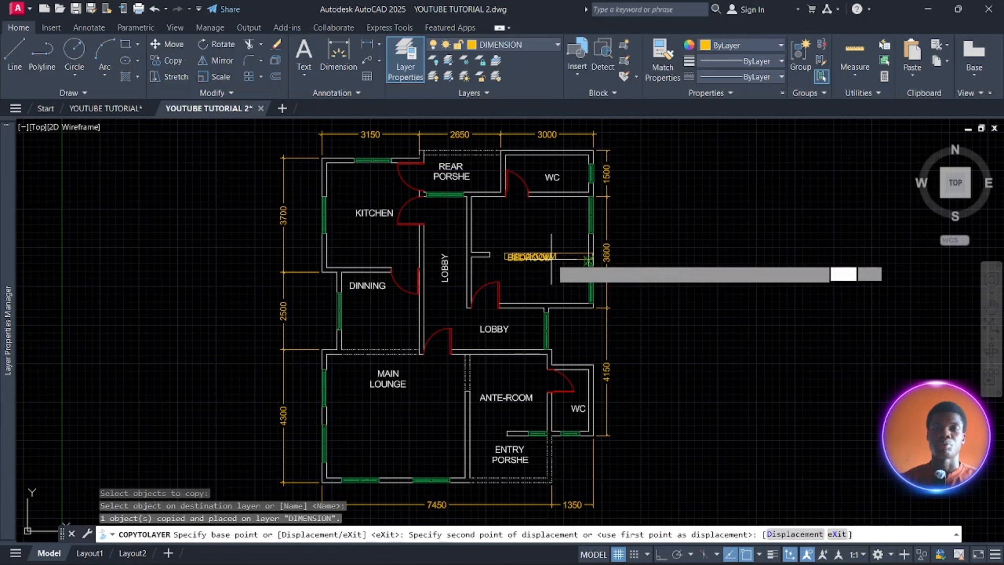
left_click(758, 262)
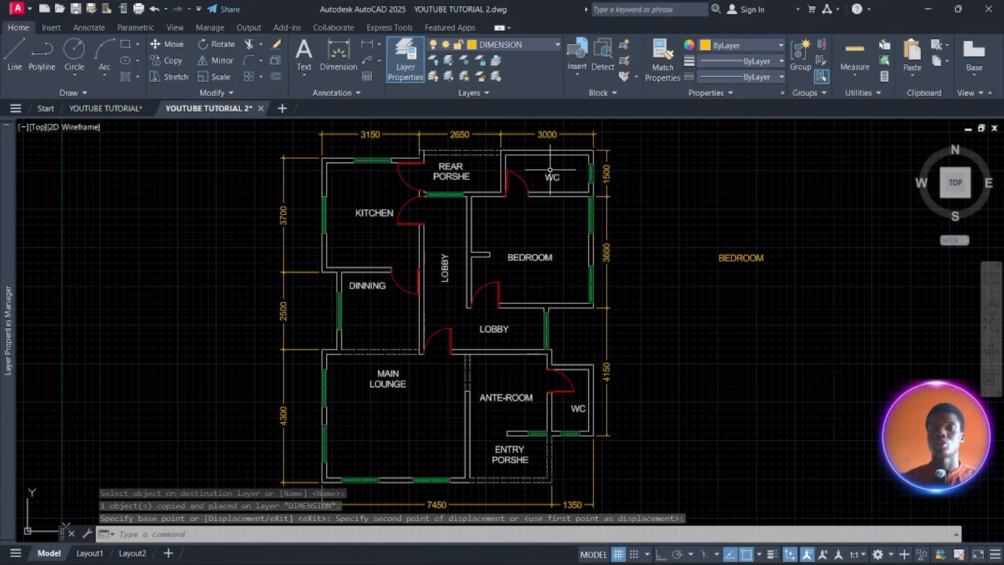
Step: Check which layer the original BEDROOM label is on, and deselect it
left_click(537, 255)
left_click(538, 261)
left_click(535, 252)
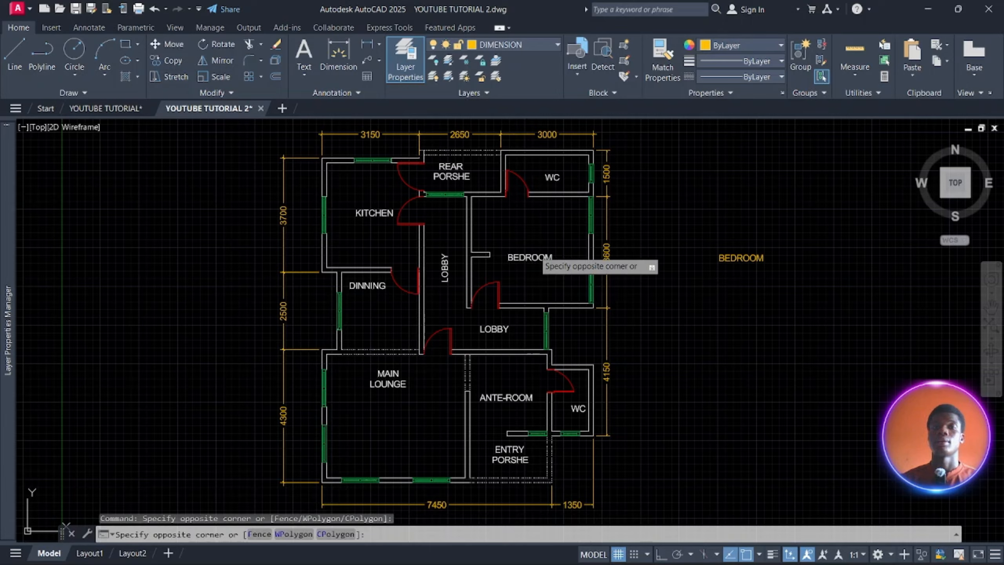
left_click(535, 256)
left_click(536, 257)
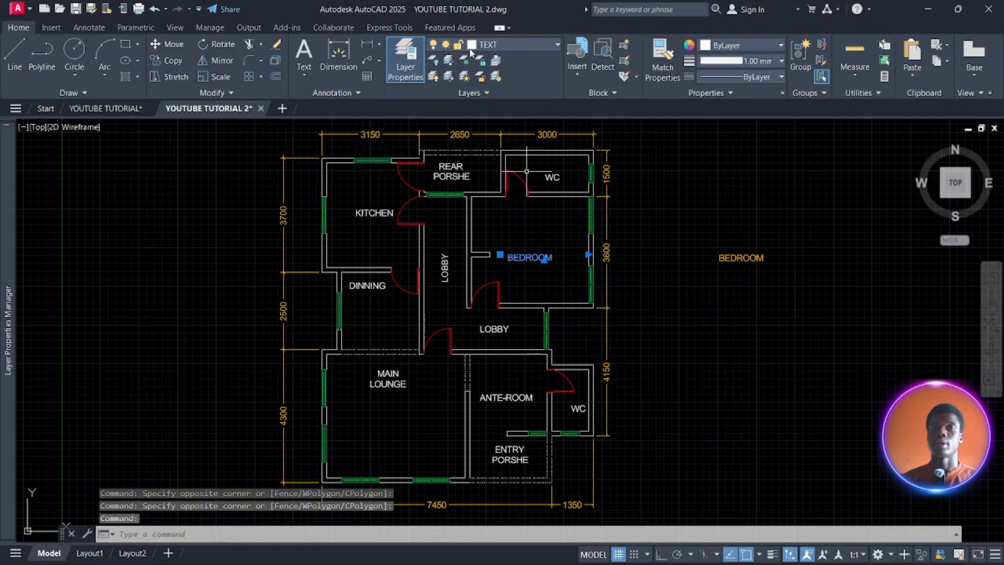
key("Escape")
key("Escape")
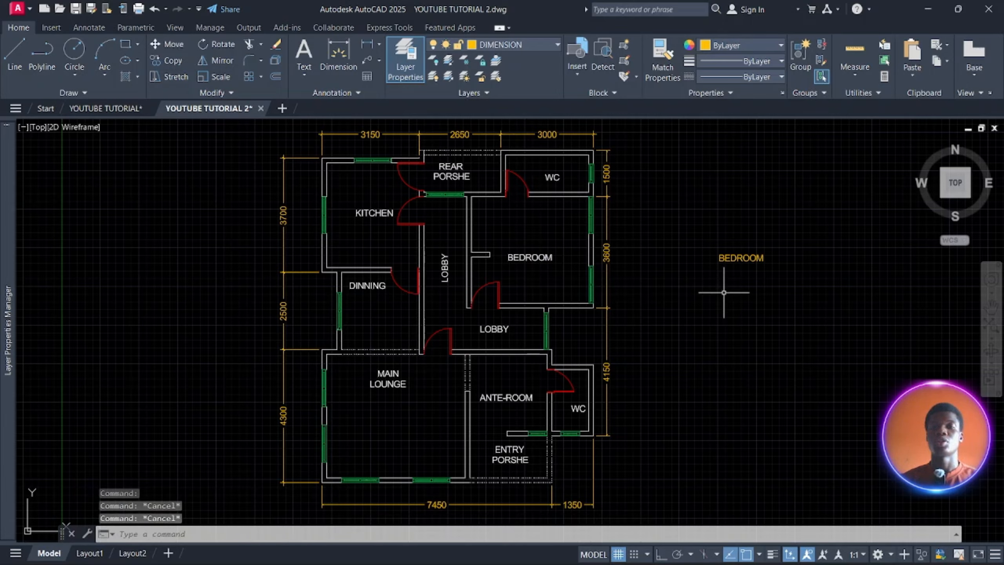
Step: Check the layer of the copied BEDROOM label outside the plan, and erase that copy
left_click(753, 259)
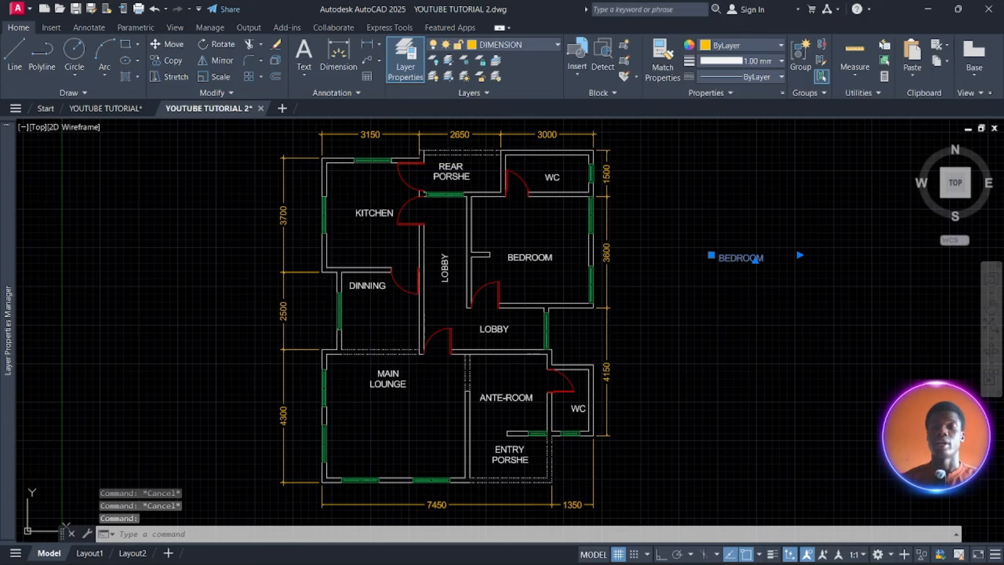
left_click(781, 279)
left_click(696, 207)
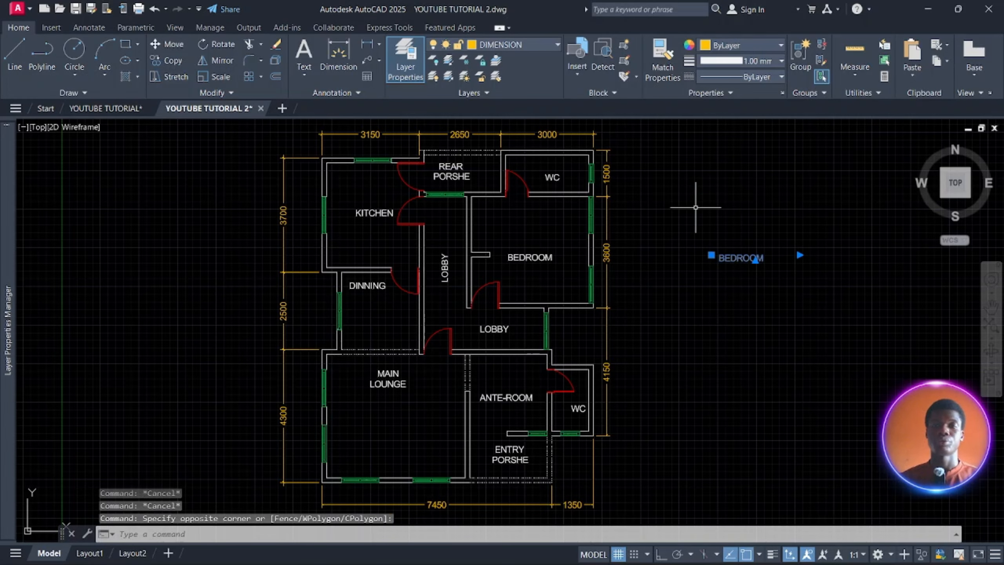
type("E")
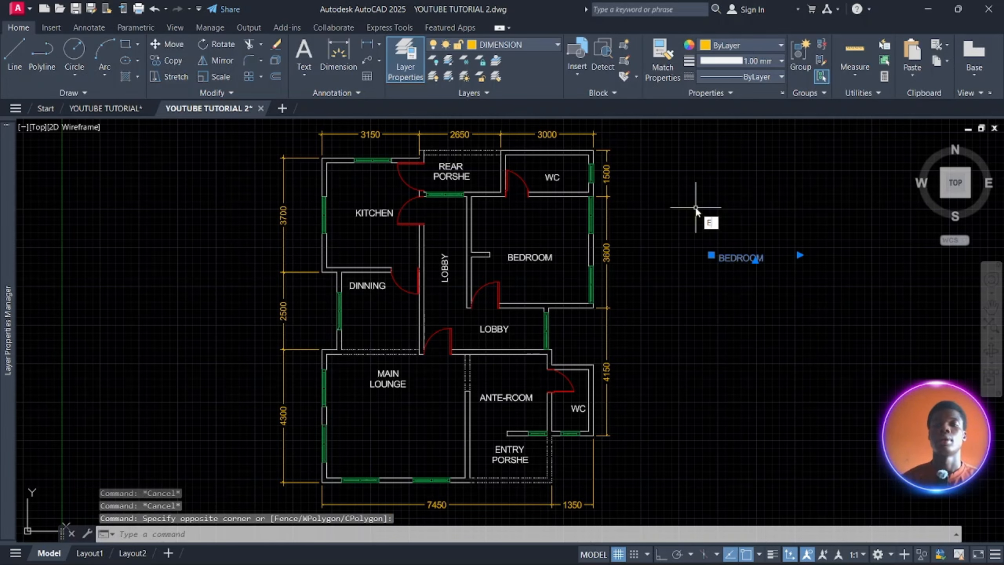
key("Return")
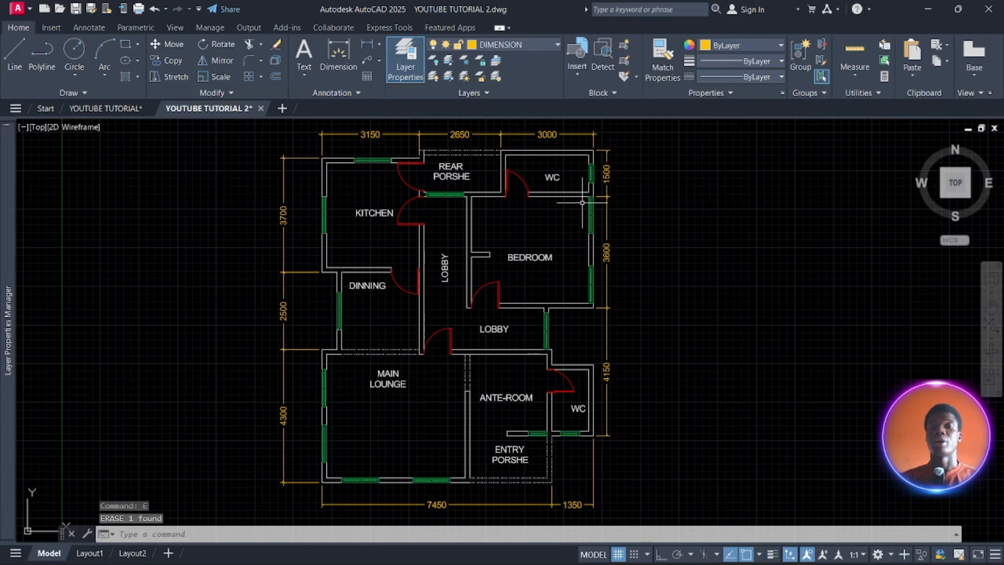
Step: Turn off the TEXT layer by picking the KITCHEN label, and turn all layers back on
left_click(499, 92)
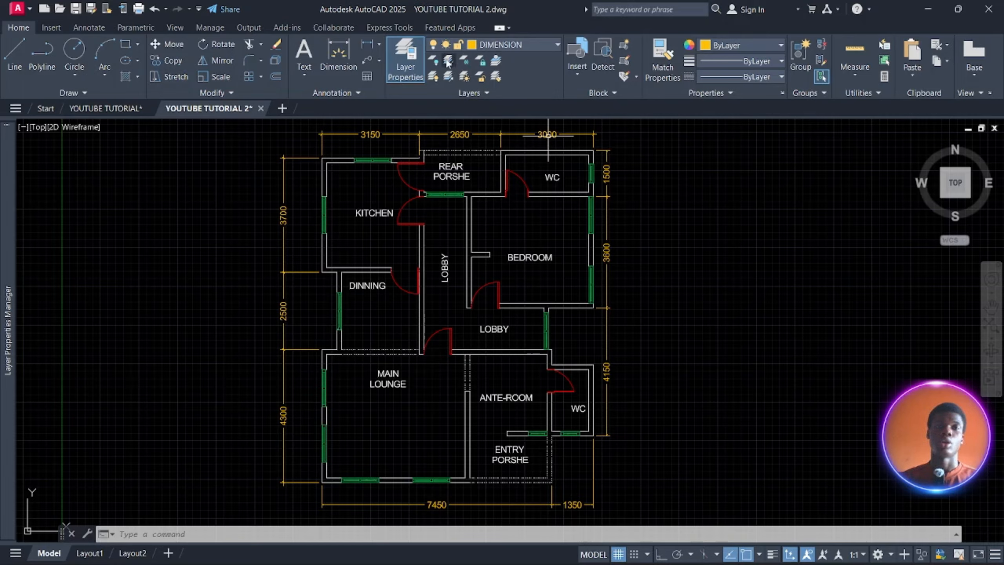
left_click(380, 212)
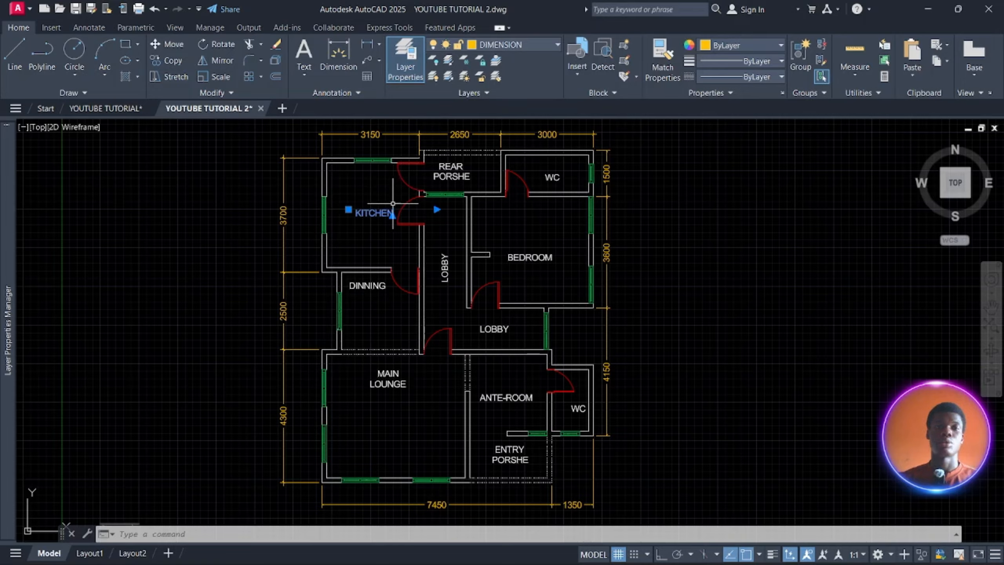
left_click(435, 62)
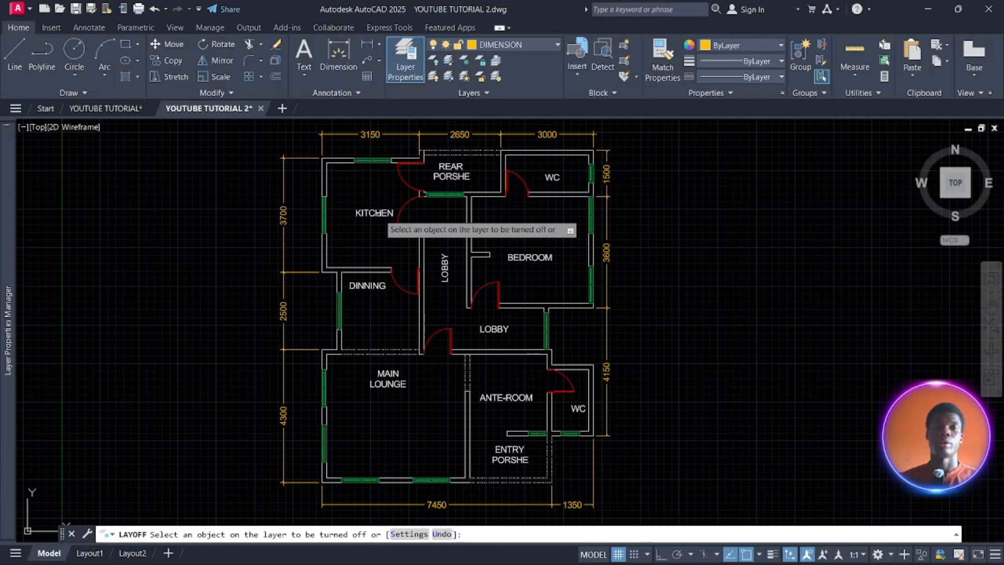
left_click(378, 213)
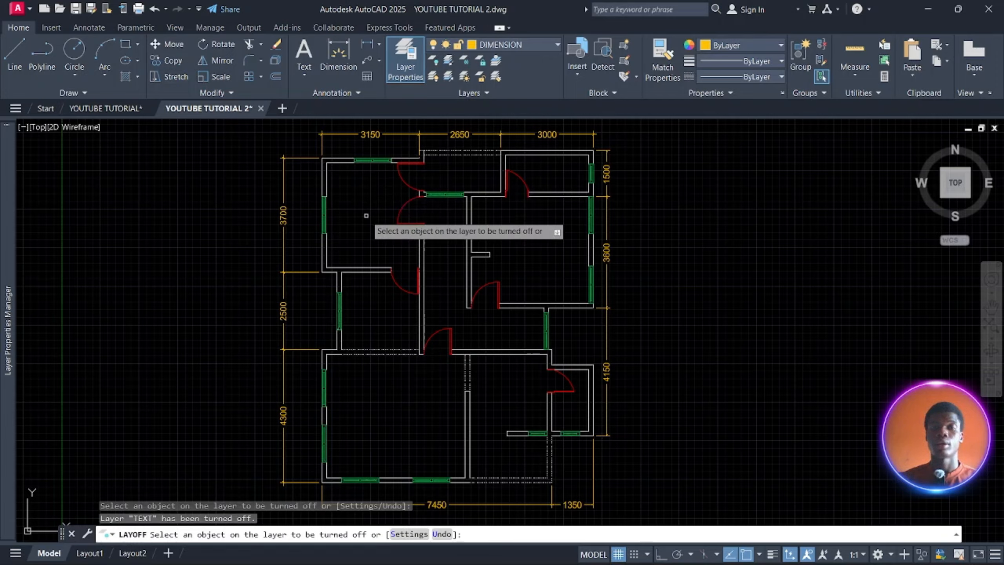
left_click(446, 77)
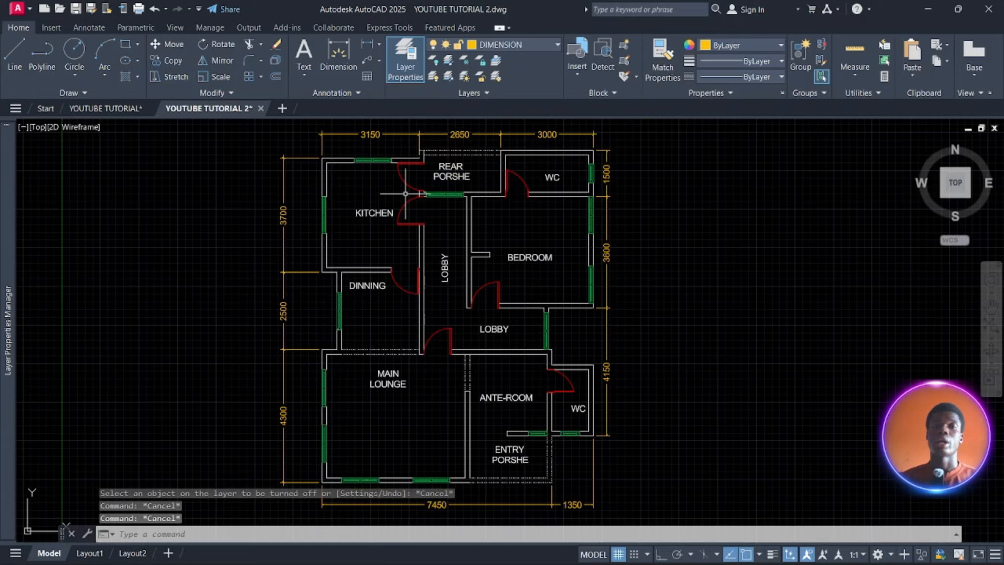
Step: Freeze the TEXT layer by picking the KITCHEN label, undo the freeze, and leave the command
left_click(464, 61)
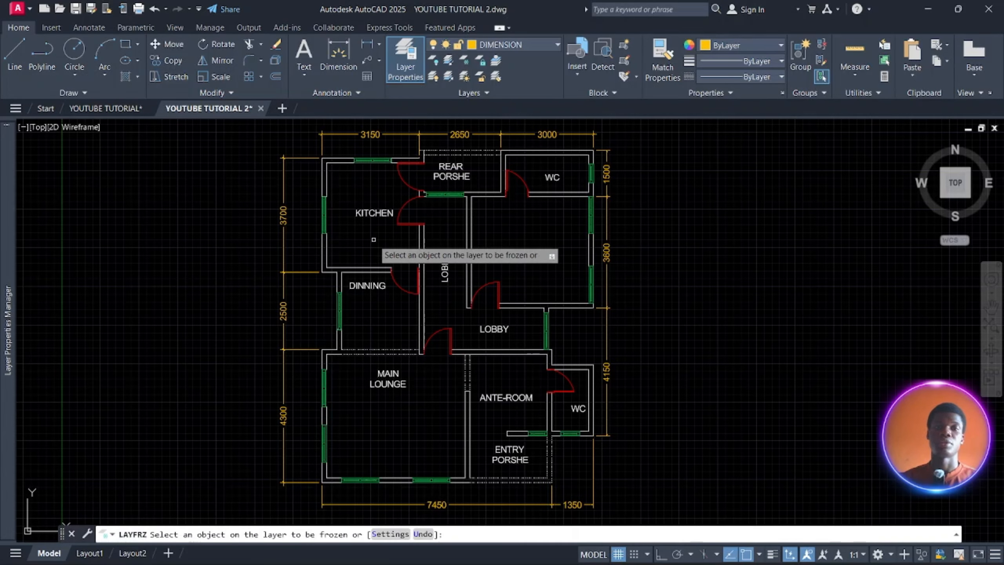
left_click(378, 214)
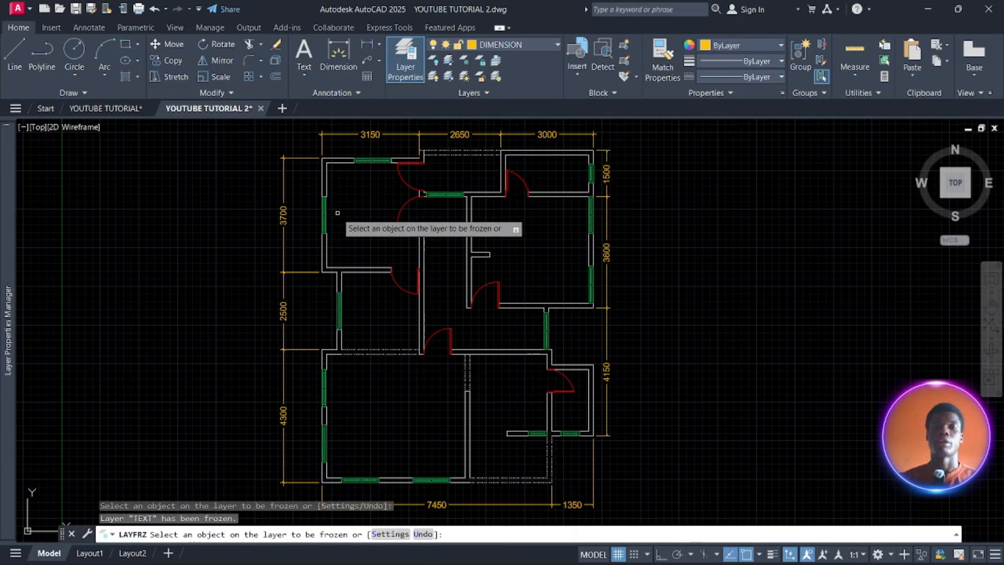
left_click(422, 534)
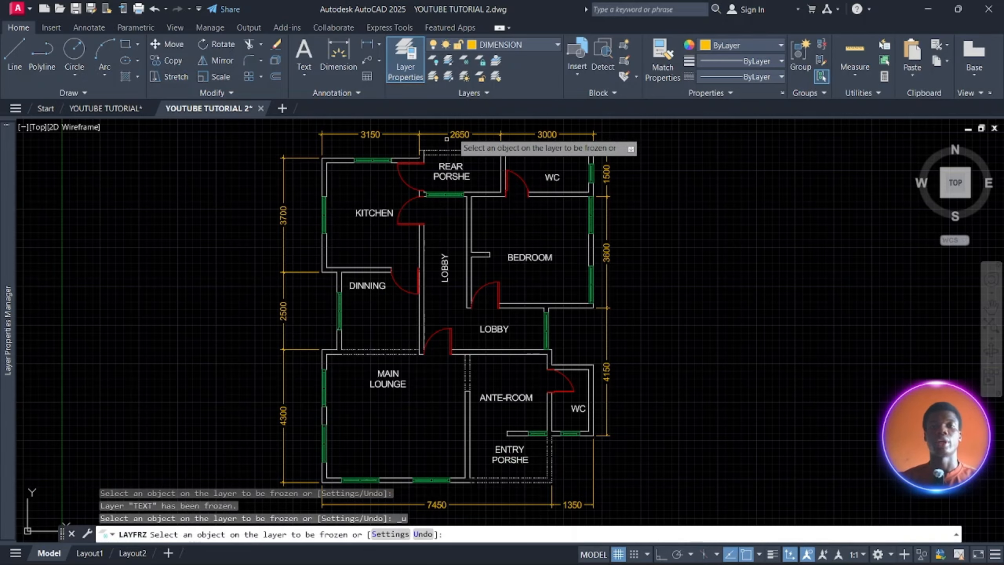
key("Escape")
key("Escape")
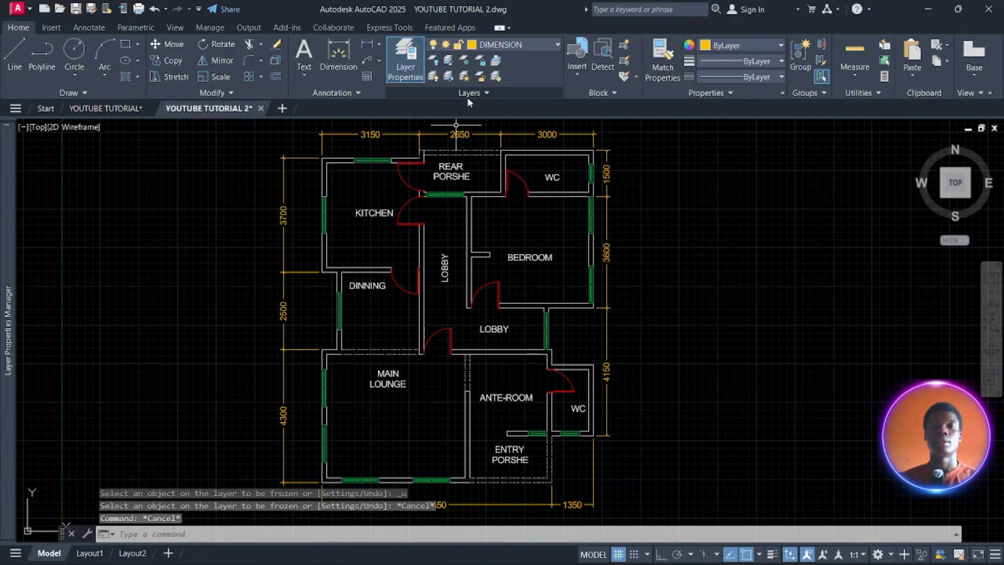
Step: Lock the TEXT layer by picking the KITCHEN label
left_click(482, 61)
left_click(367, 212)
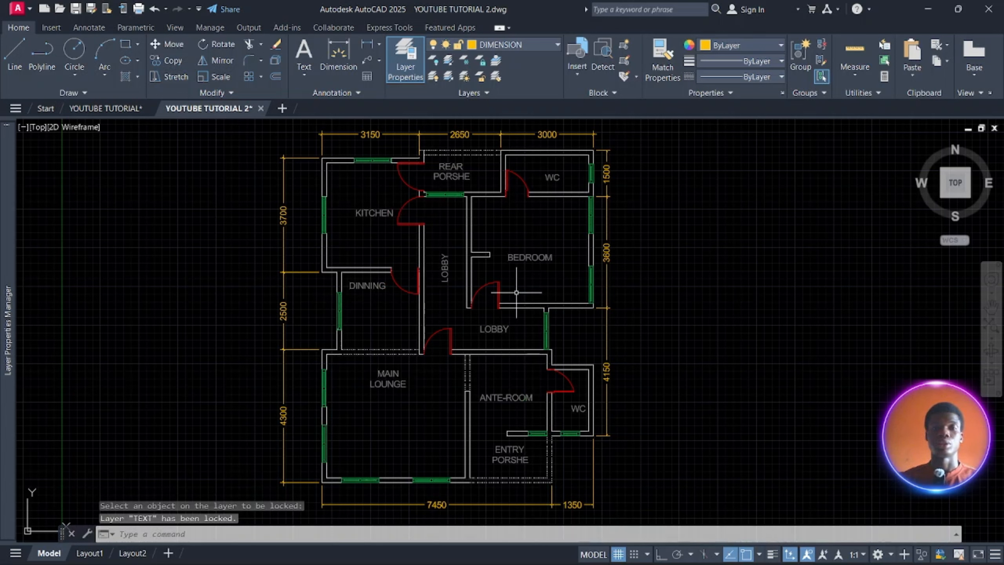
Step: Undo the locking of the TEXT layer
key("Escape")
key("Escape")
key("Escape")
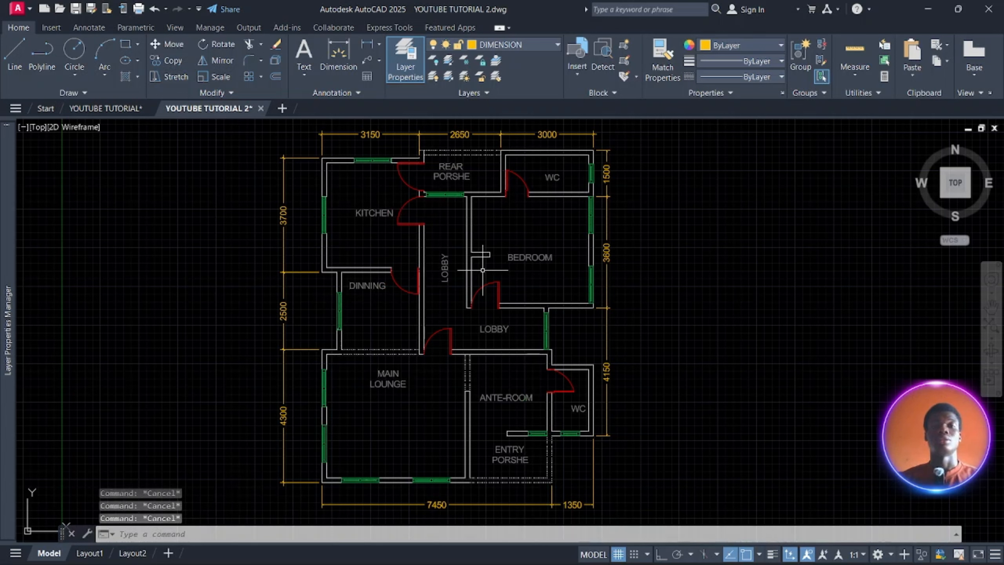
key("ctrl+z")
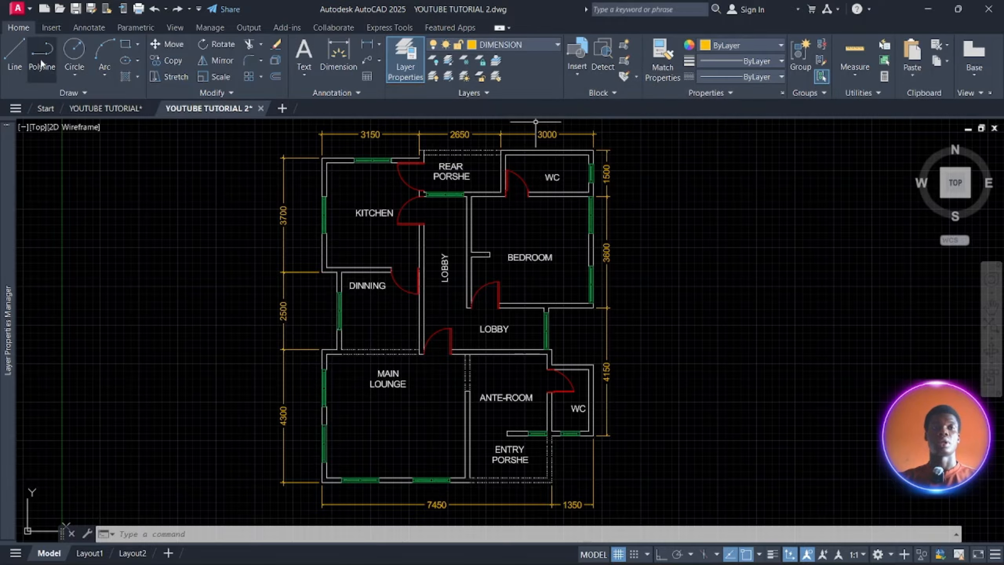
Step: Draw a circle with a radius of about 1602 in the empty space east of the bedroom, on the DIMENSION layer
left_click(73, 54)
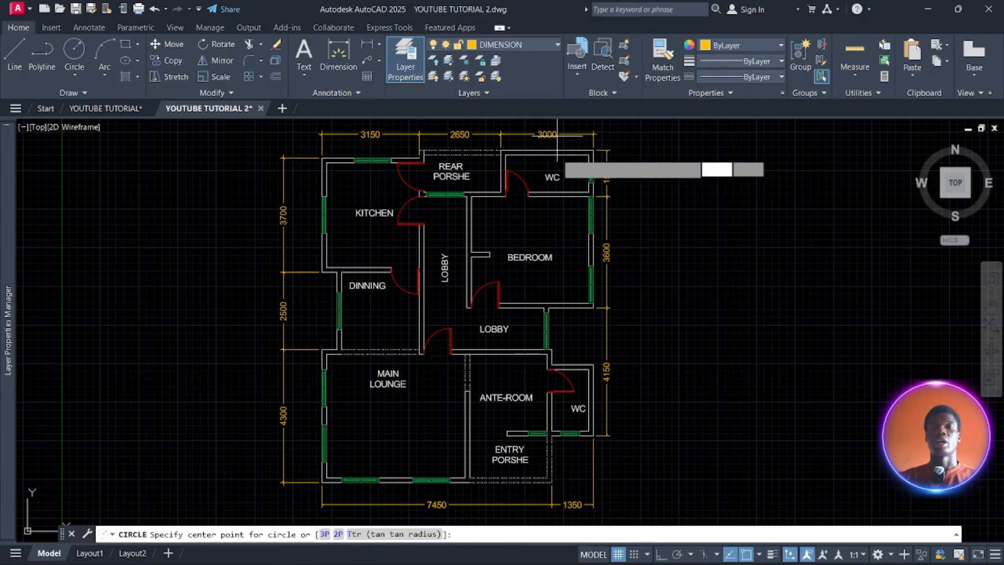
left_click(708, 210)
left_click(732, 252)
key("Escape")
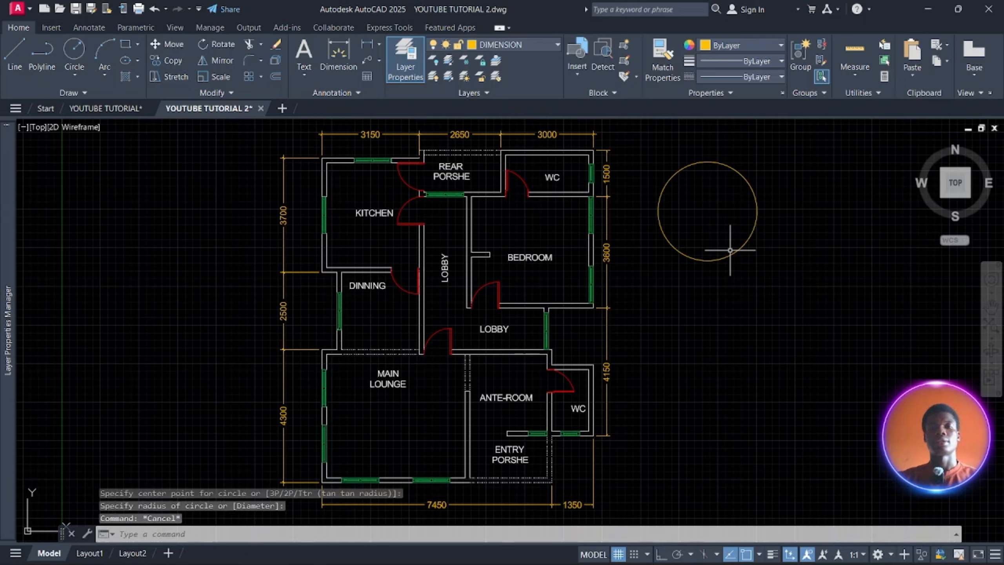
Step: Make DOORS the current layer and draw a second circle across the bedroom's east wall near its lower corner
left_click(523, 45)
left_click(512, 114)
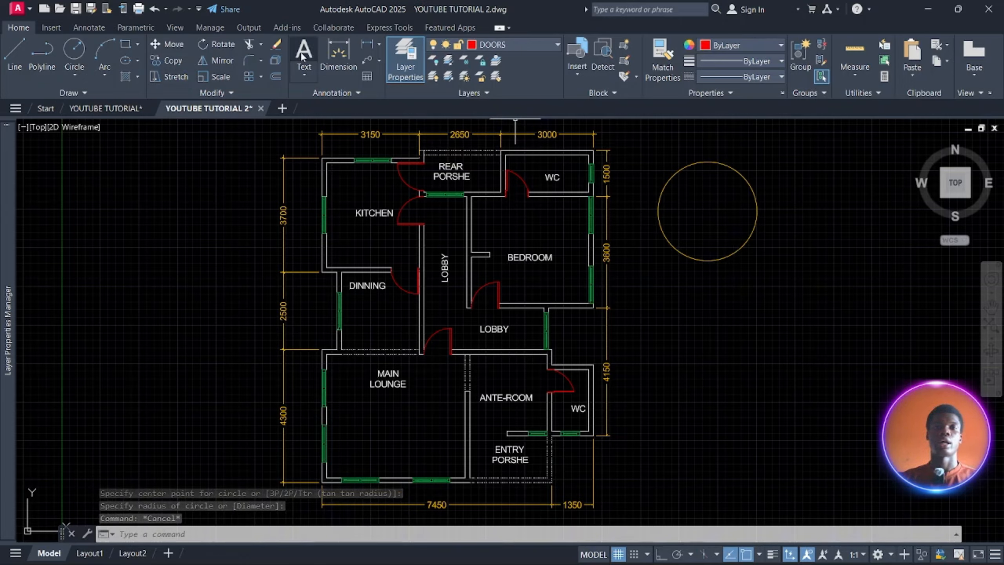
left_click(496, 60)
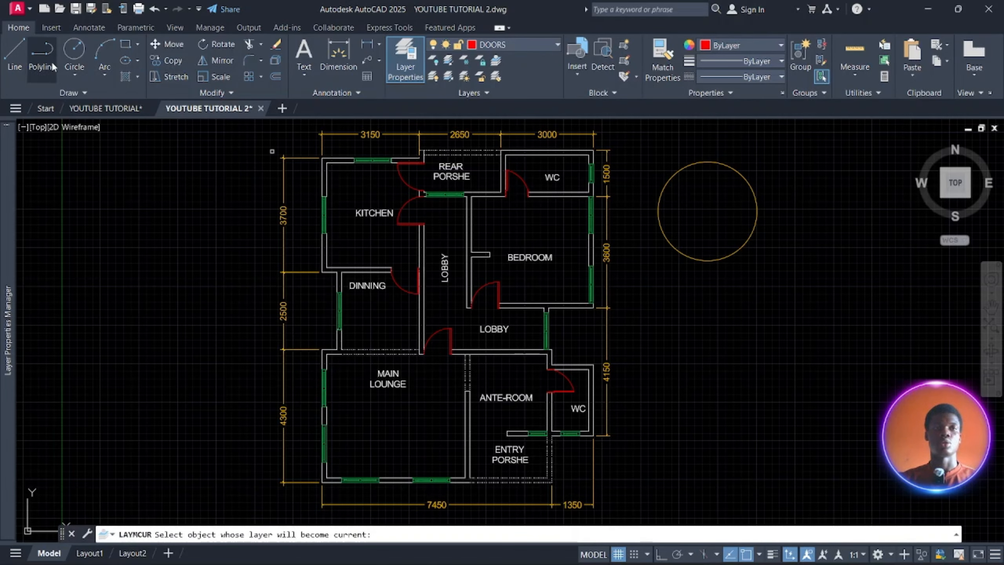
left_click(68, 54)
left_click(606, 298)
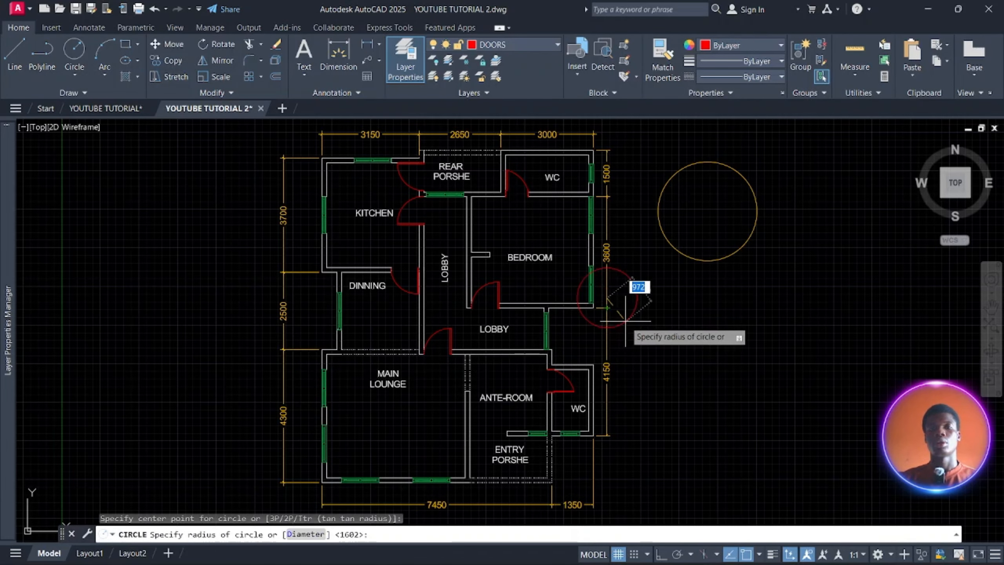
left_click(647, 328)
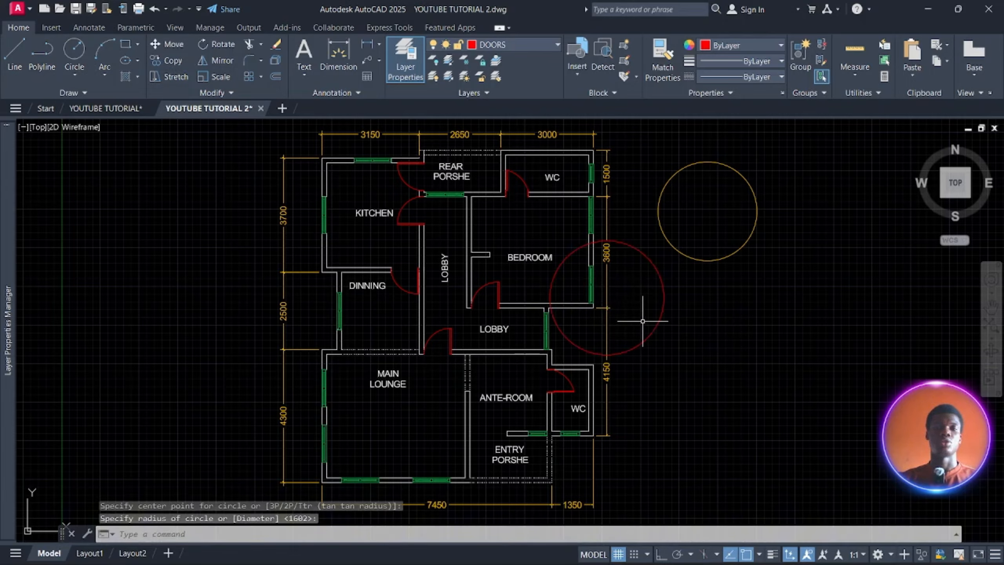
Step: Undo the second circle and the switch of the current layer to DOORS
key("ctrl+z")
key("ctrl+z")
key("ctrl+z")
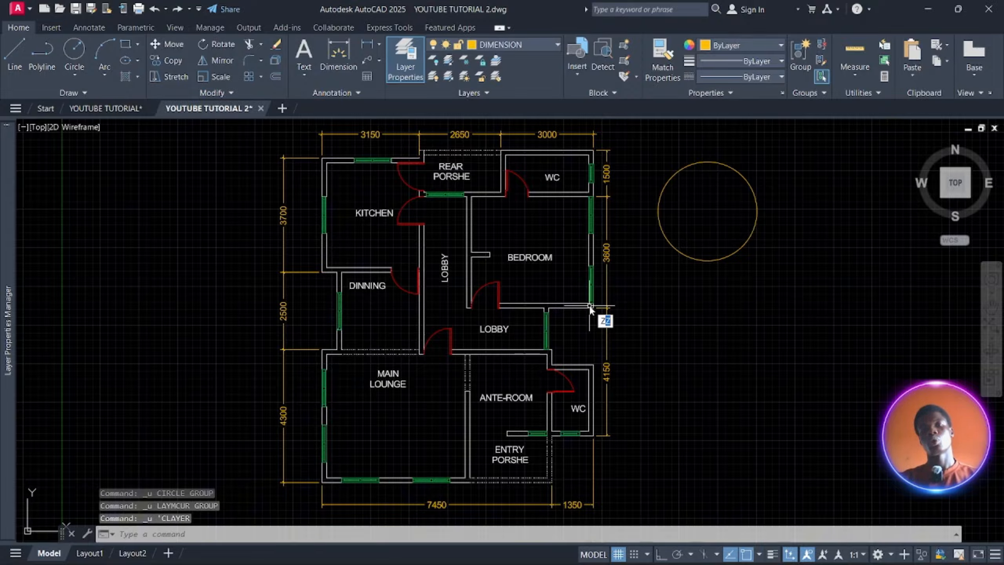
key("Escape")
key("Escape")
key("Escape")
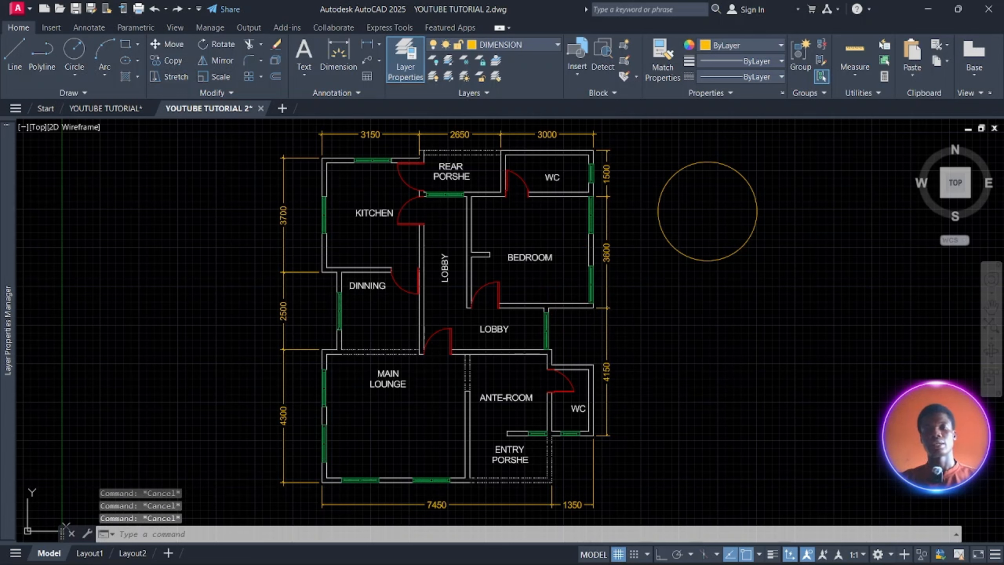
Step: Erase the remaining circle outside the plan, east of the bedroom
left_click(818, 274)
left_click(722, 231)
type("E")
key("Return")
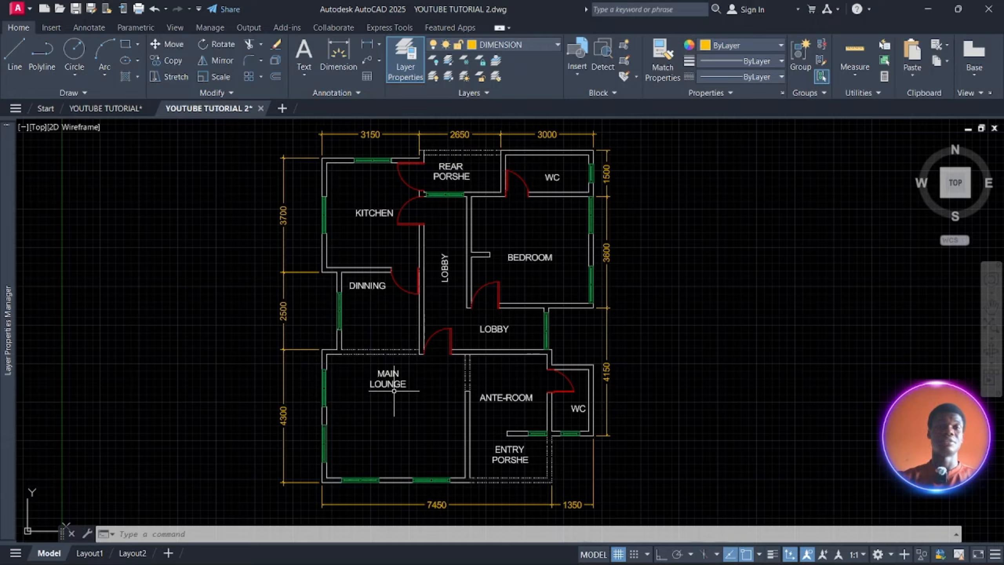
left_click(336, 56)
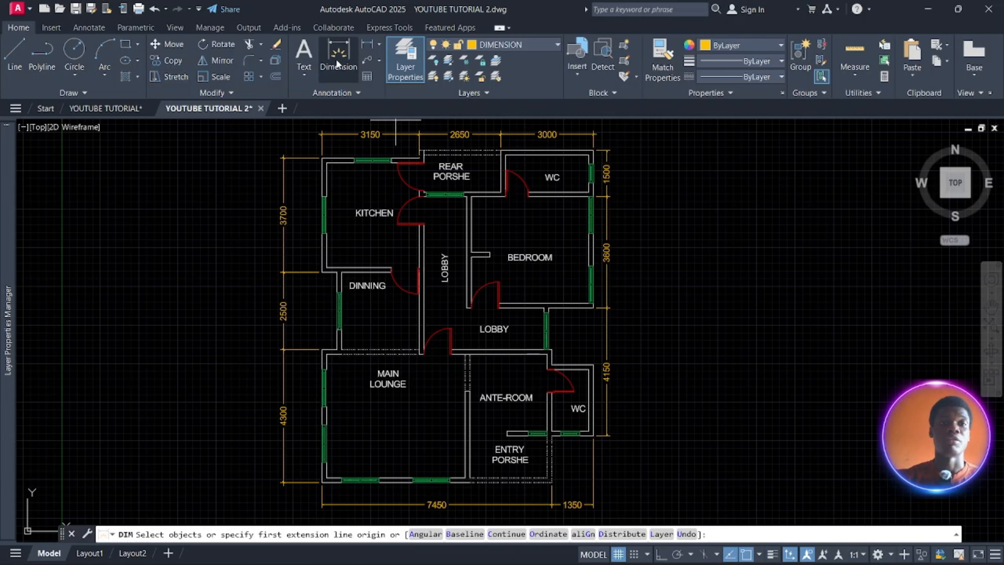
left_click(351, 91)
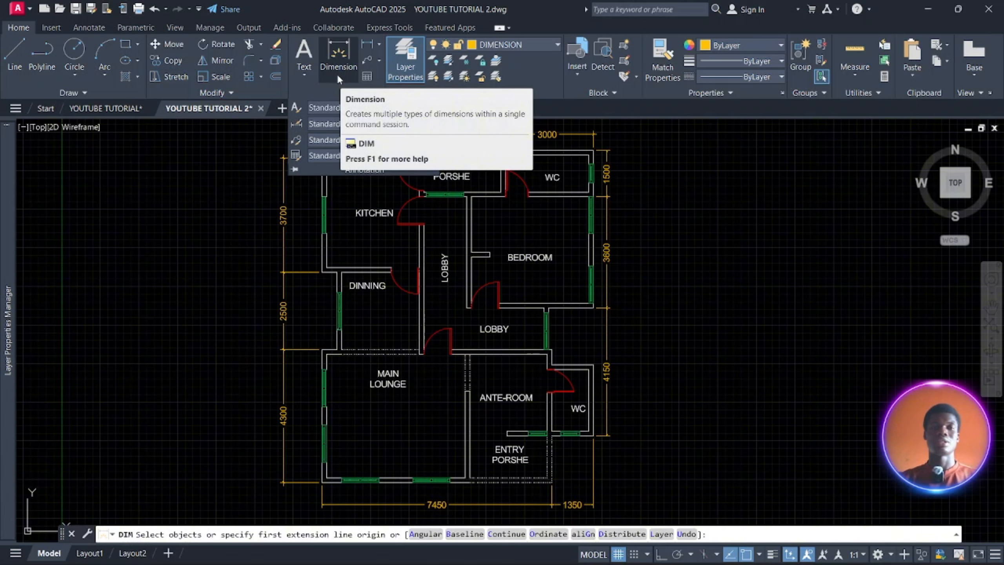
key("Escape")
key("Escape")
key("Escape")
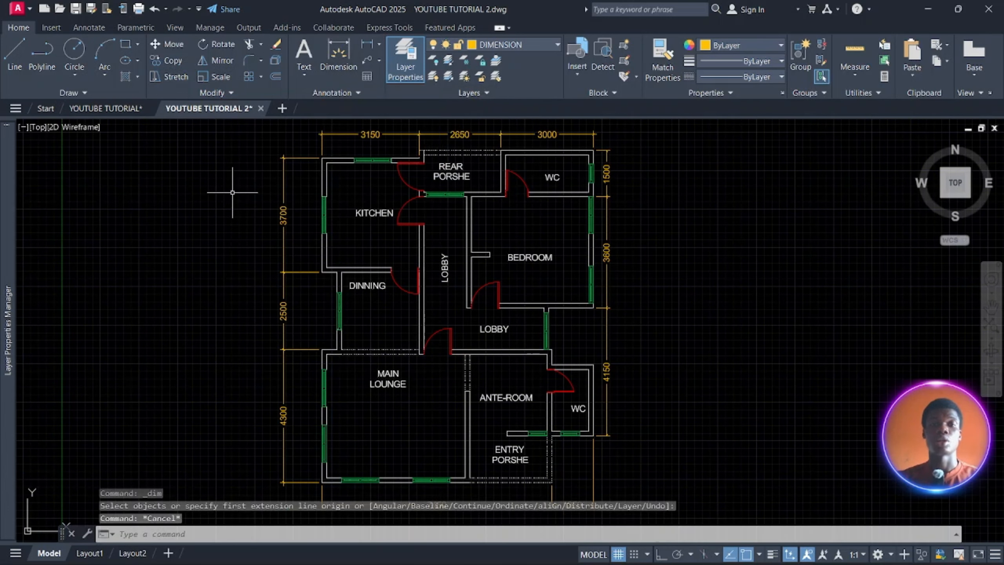